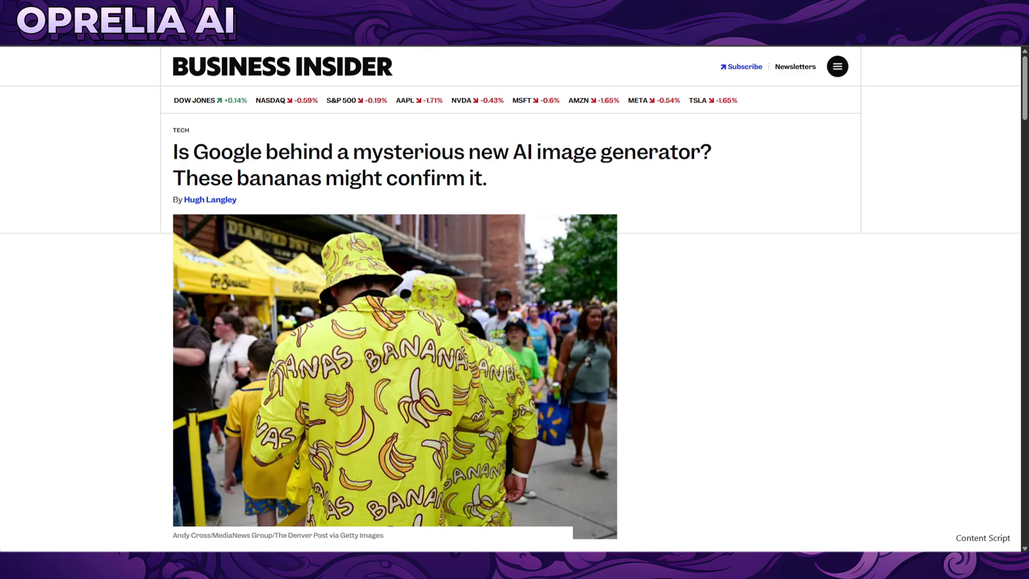
- Read past the Business Insider nano-banana headline to the paragraphs about LMArena battles
drag(209, 152, 341, 154)
click(340, 155)
scroll(373, 184, down, 4)
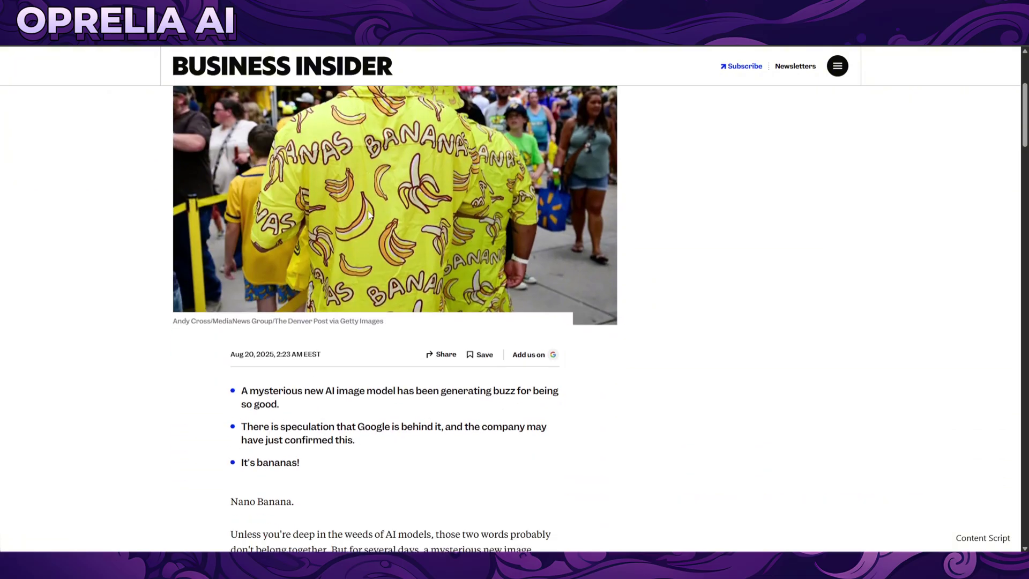
scroll(369, 214, down, 5)
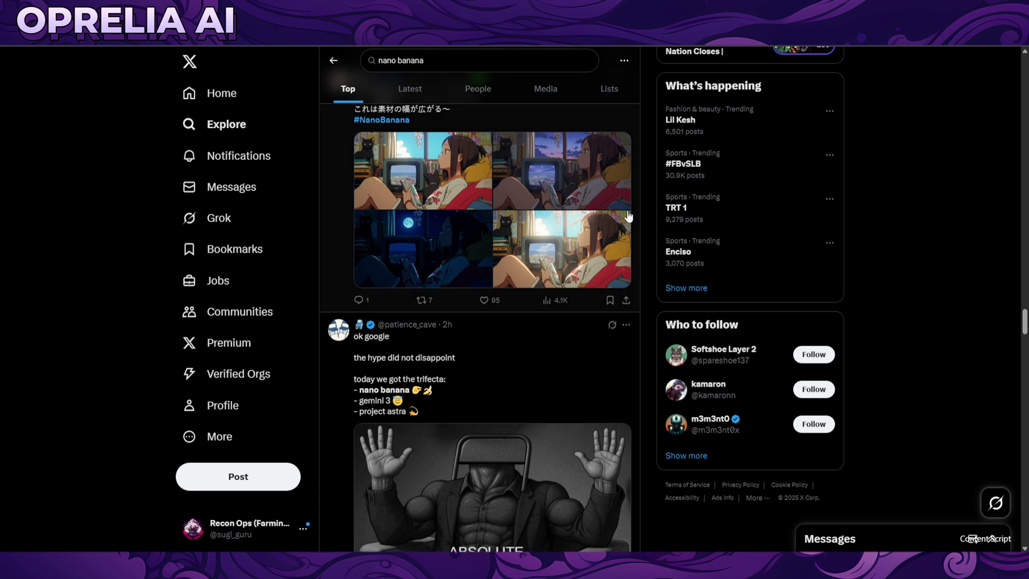
- View the anime room image's dusk, moonlit night and daytime versions full-screen
scroll(459, 356, up, 3)
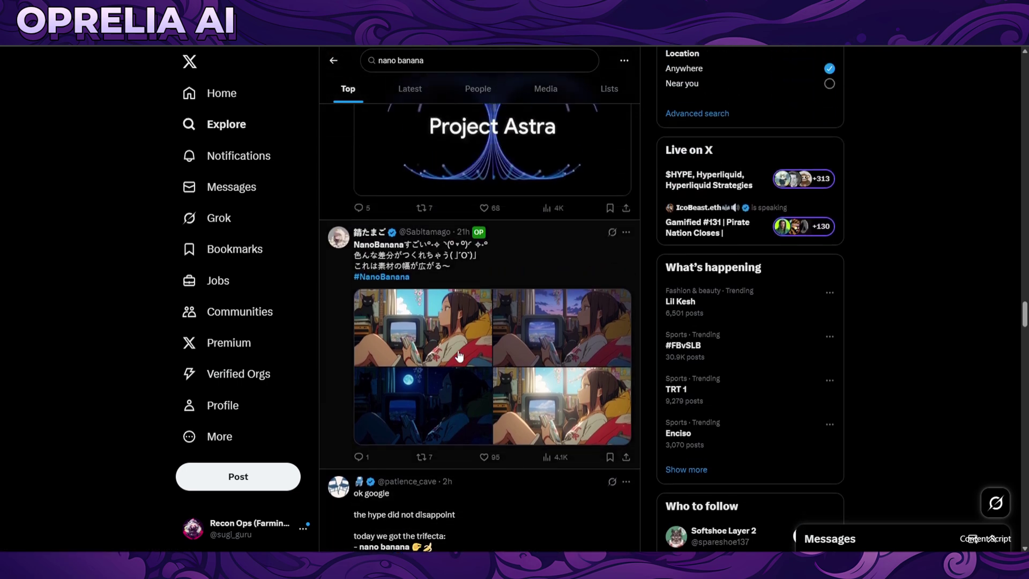
click(459, 356)
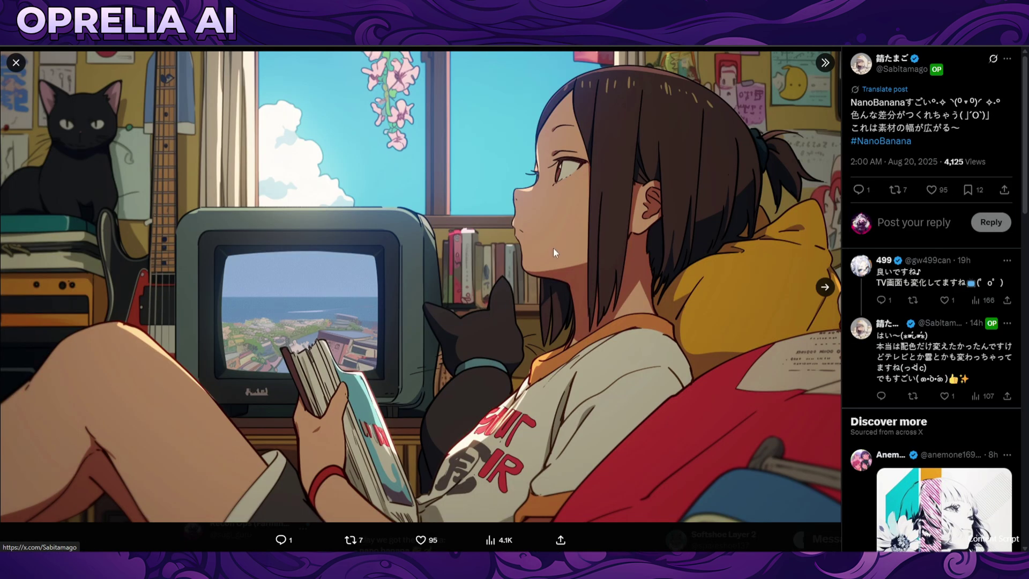
click(824, 289)
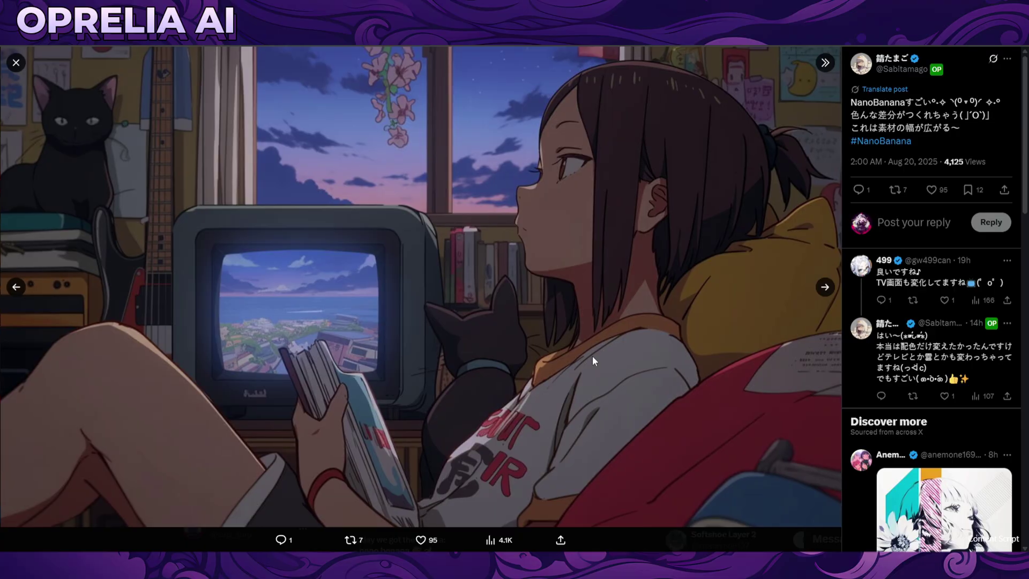
click(825, 289)
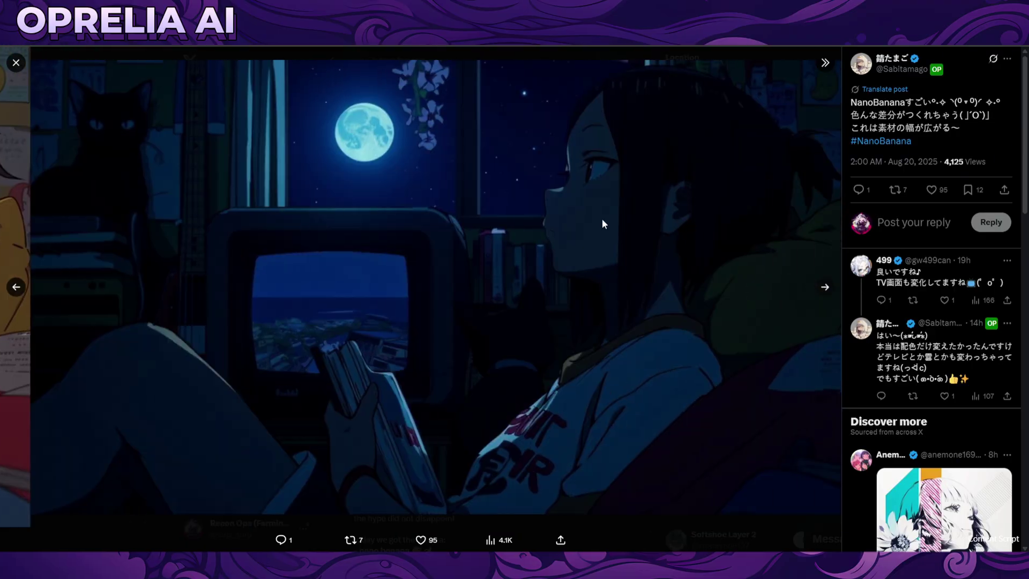
click(823, 289)
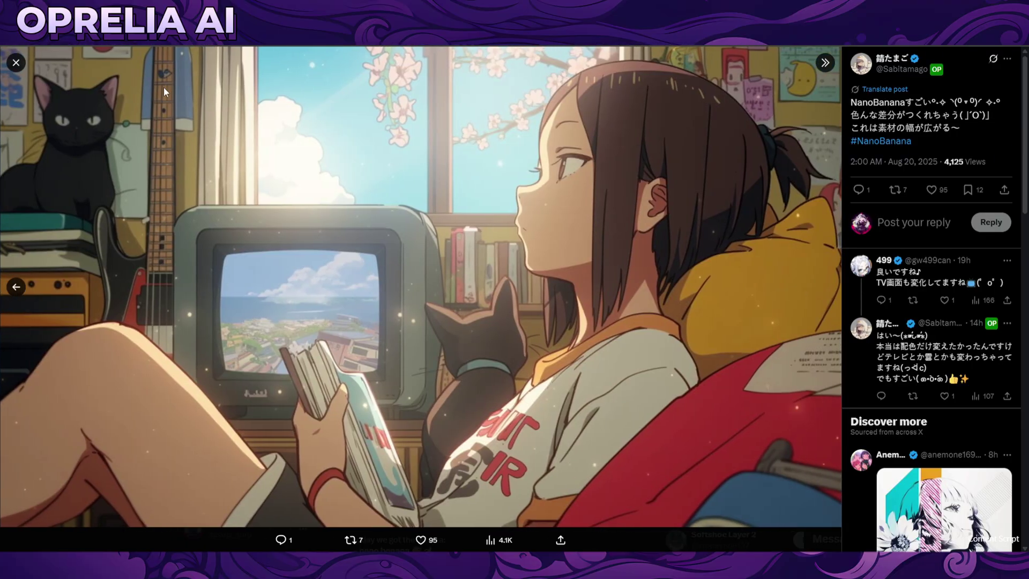
click(16, 62)
- View the shopping-cart post's three-bag edited image and the perfume model images
scroll(471, 322, up, 15)
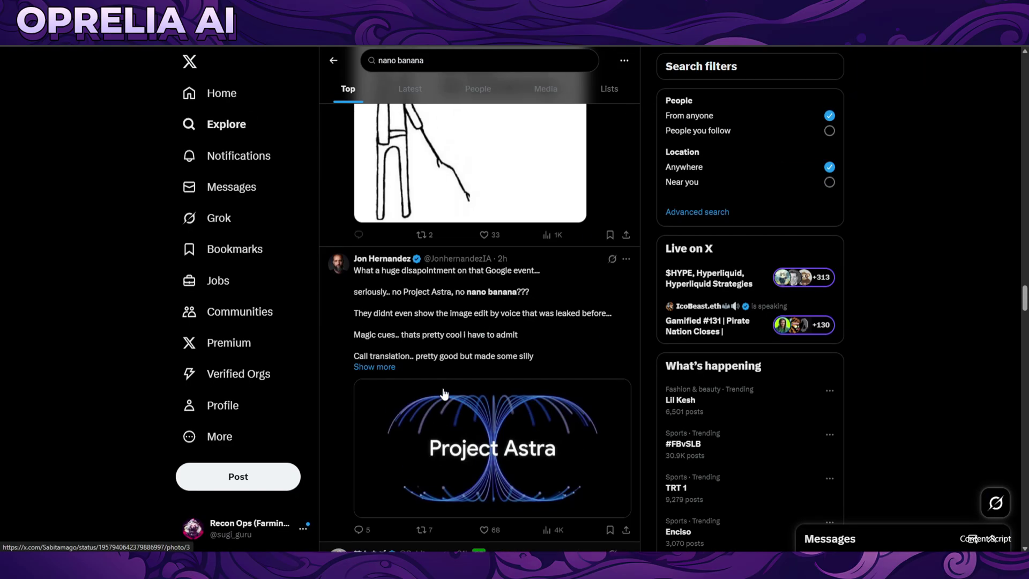
click(472, 352)
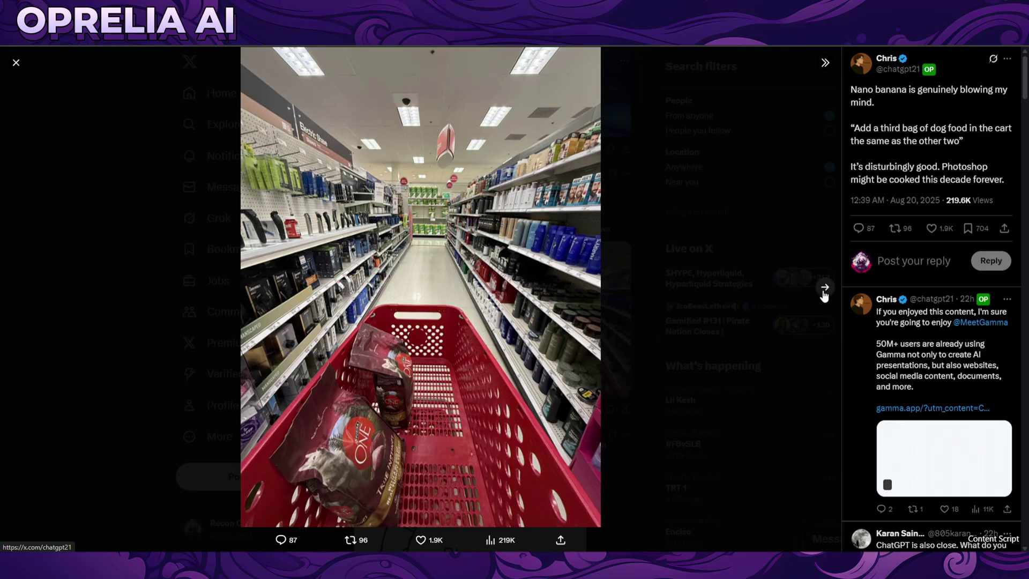
key(Right)
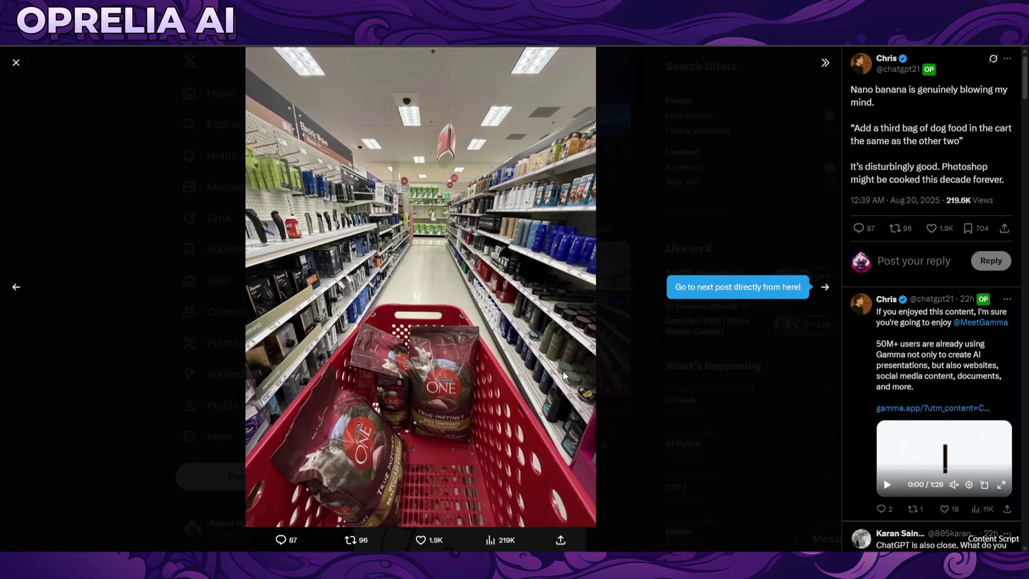
click(609, 328)
scroll(523, 367, up, 5)
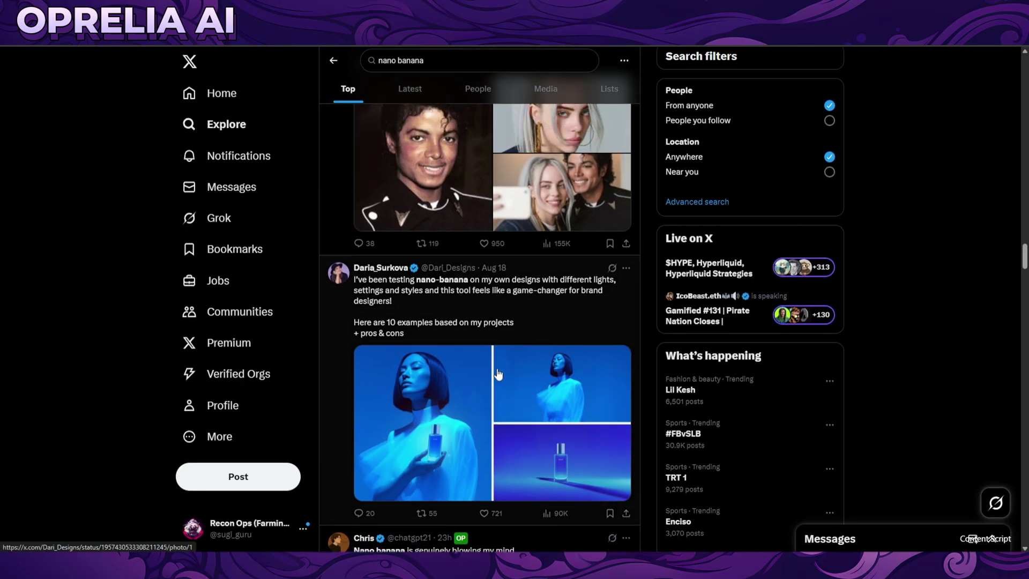
scroll(523, 367, down, 2)
click(406, 341)
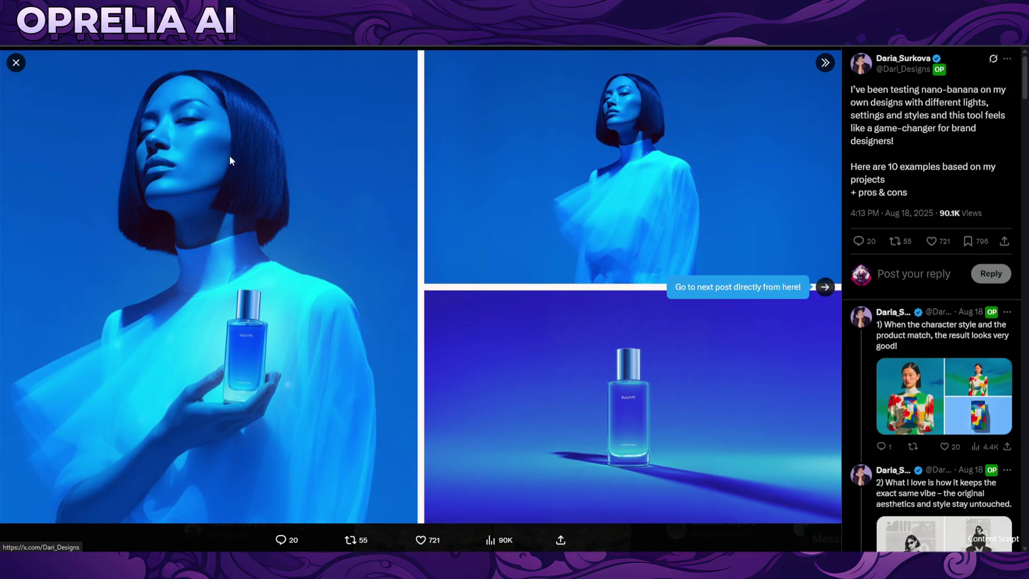
click(16, 62)
- View the two source portraits and their combined selfie image
scroll(456, 320, up, 4)
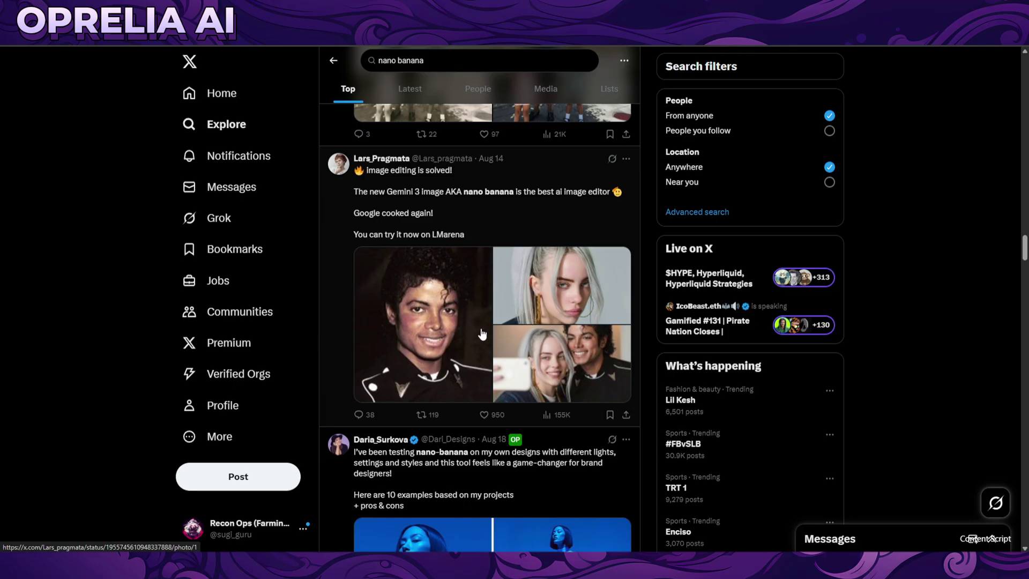
click(470, 316)
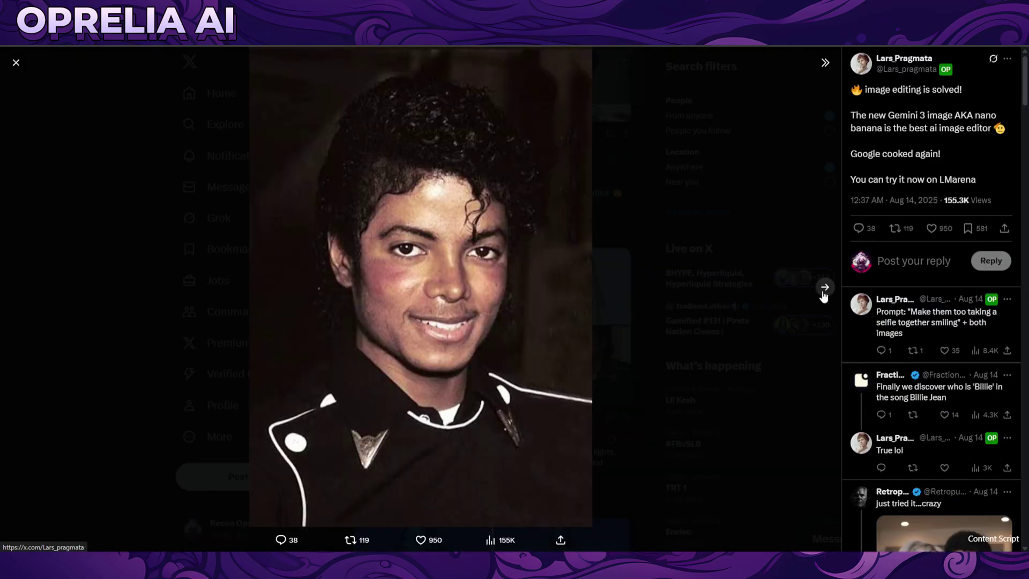
click(824, 289)
click(823, 289)
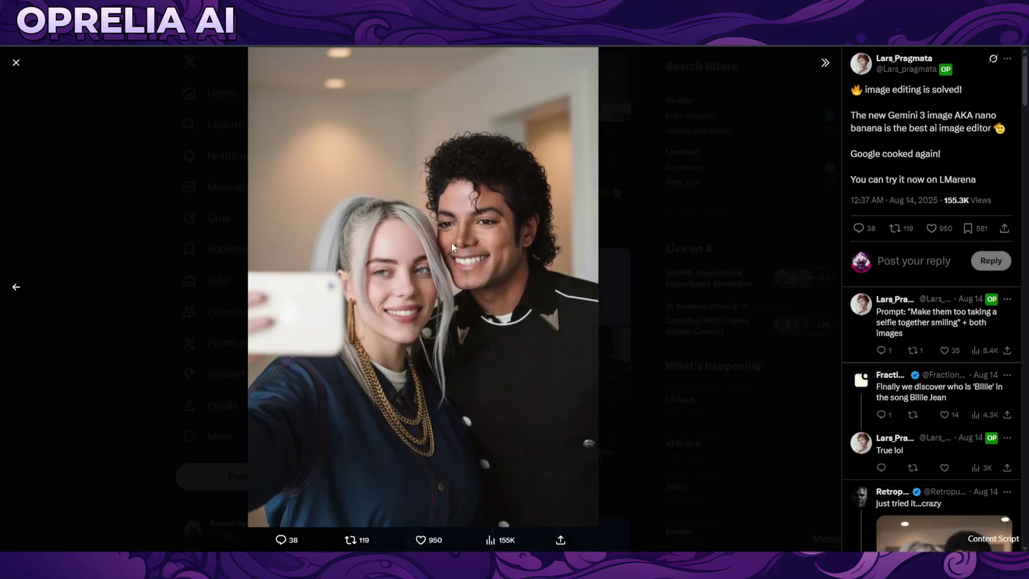
click(625, 278)
- View the black-and-white family photo's restored colour version and the product-test can grid
scroll(472, 331, up, 5)
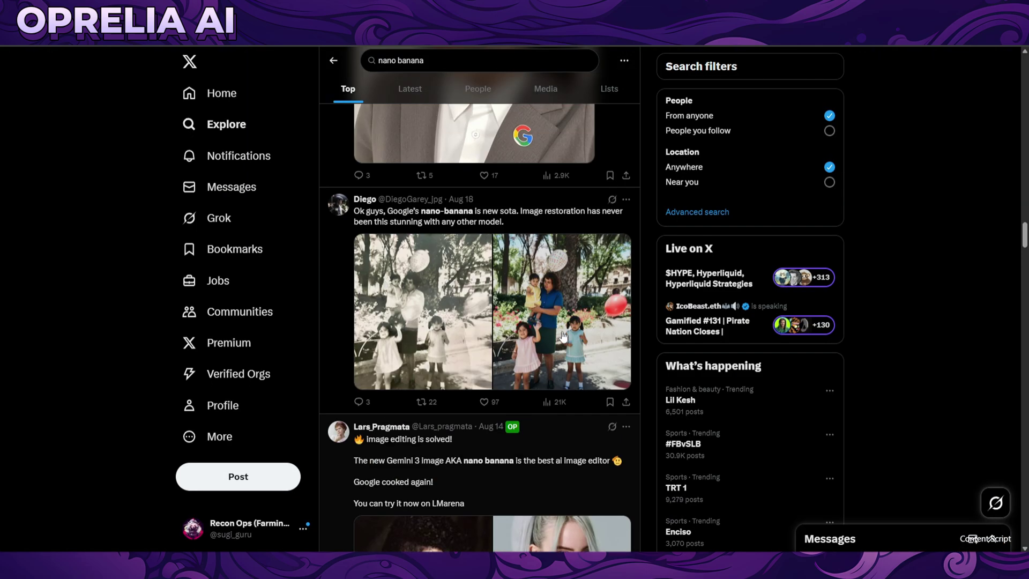
click(471, 331)
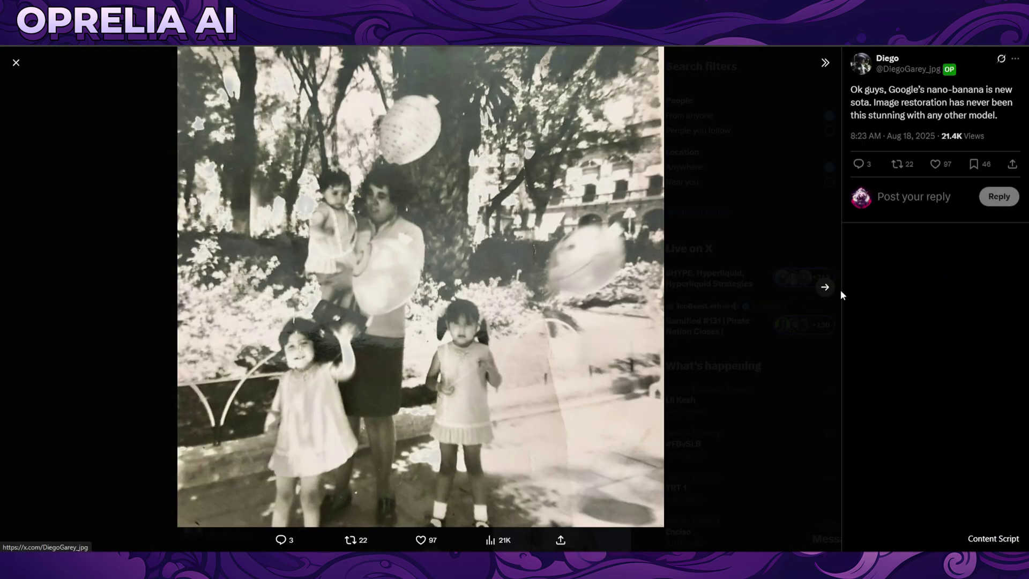
click(824, 287)
click(671, 214)
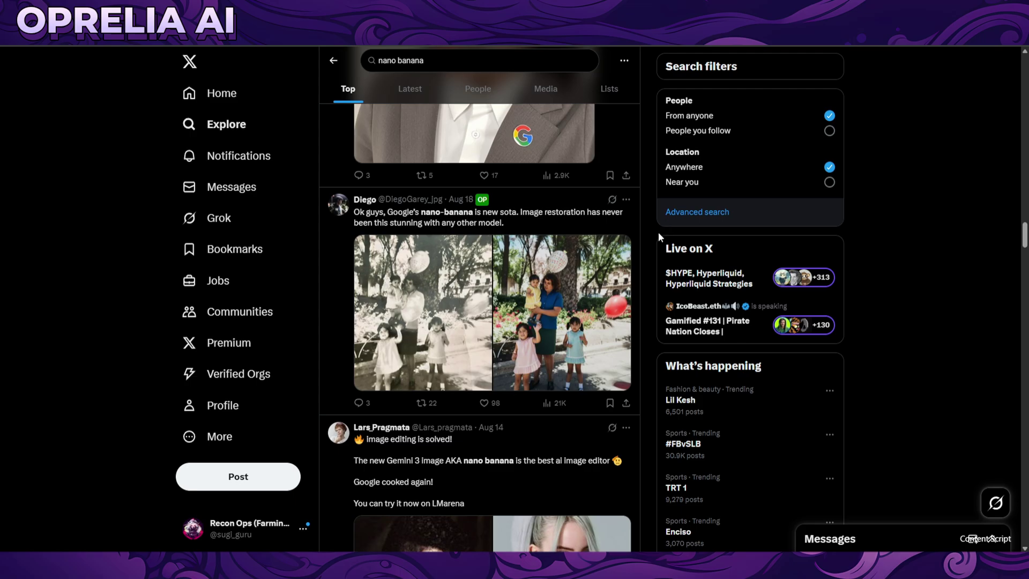
scroll(503, 375, up, 5)
scroll(503, 375, up, 4)
click(501, 349)
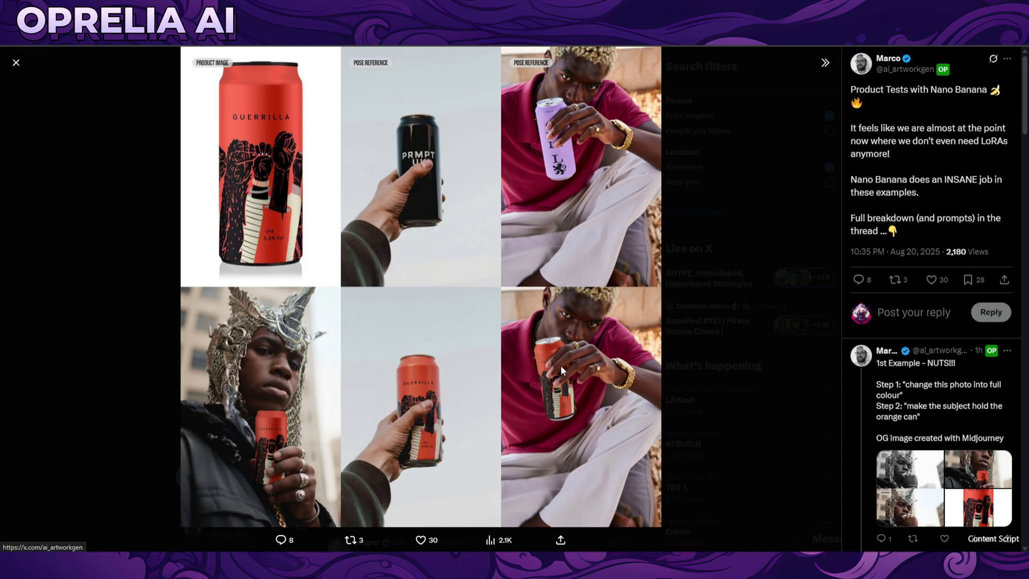
click(654, 244)
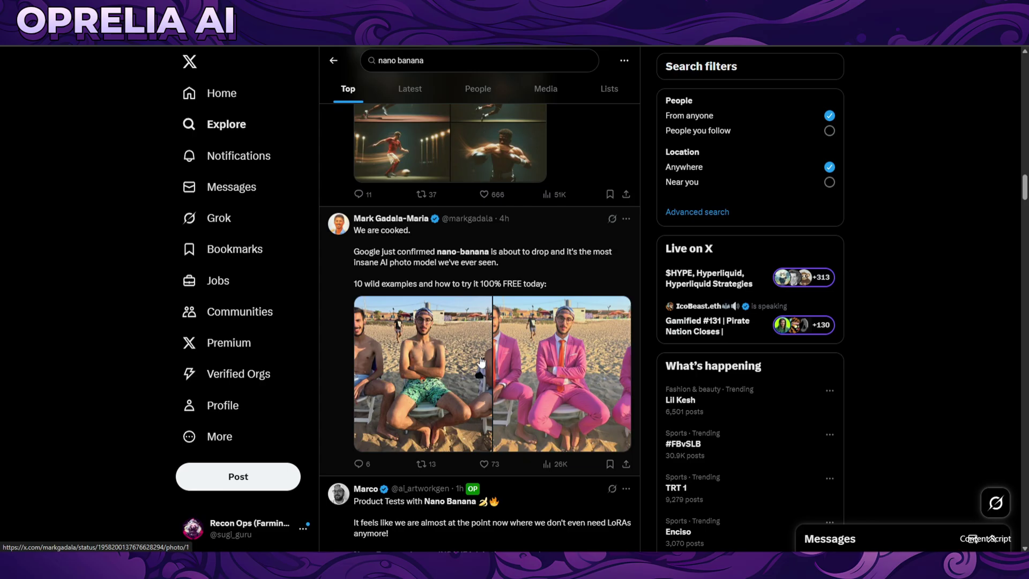
- View the beach photo's pink-suits edit and the 4-panel sports montage
click(516, 354)
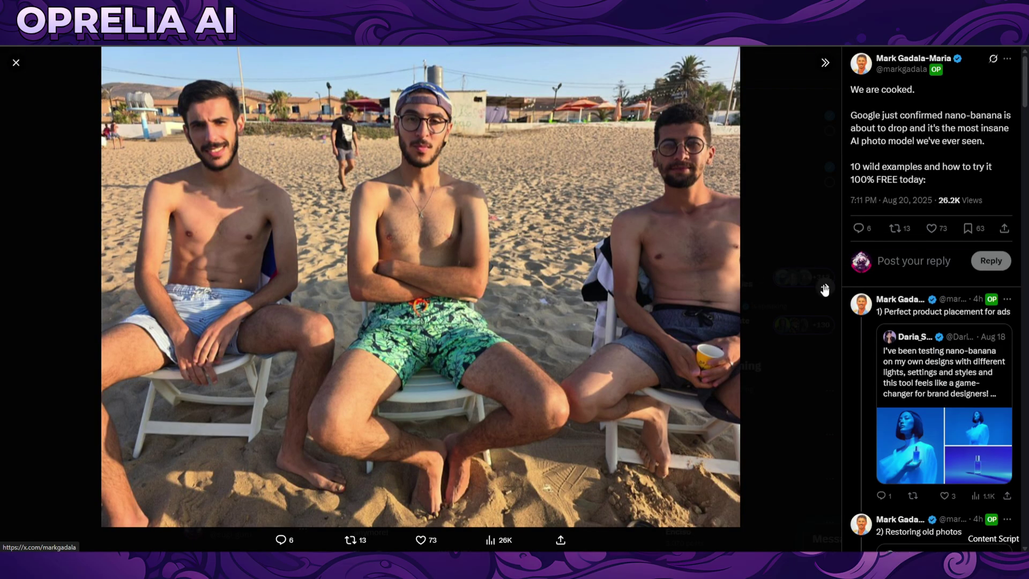
click(824, 289)
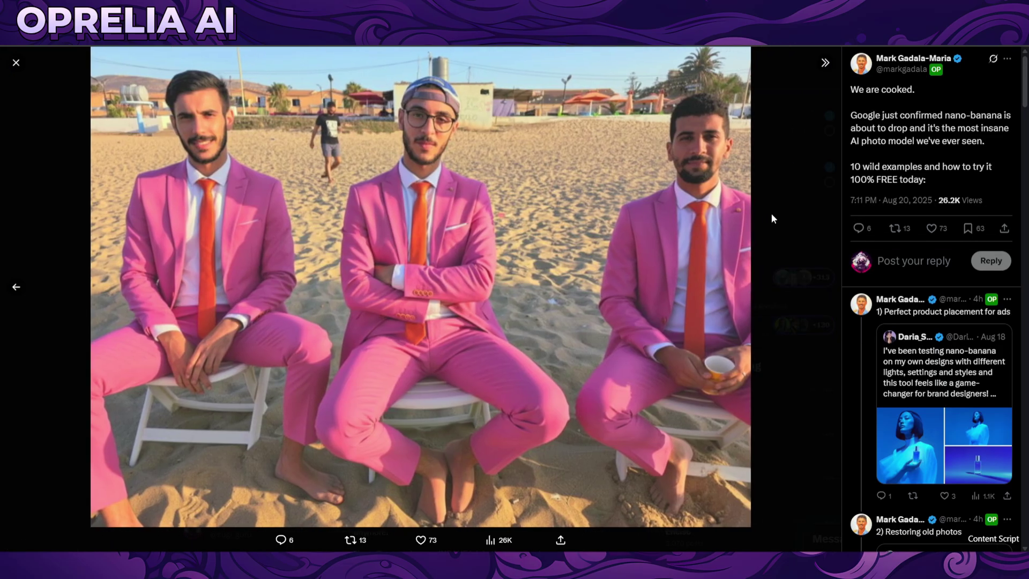
click(772, 217)
scroll(490, 347, up, 7)
scroll(490, 347, down, 2)
click(490, 347)
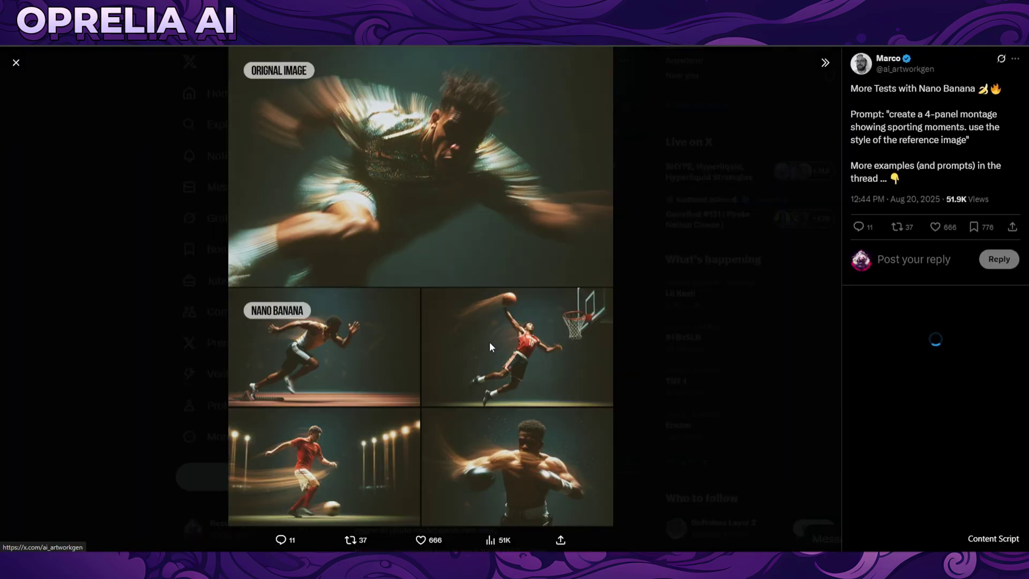
click(628, 330)
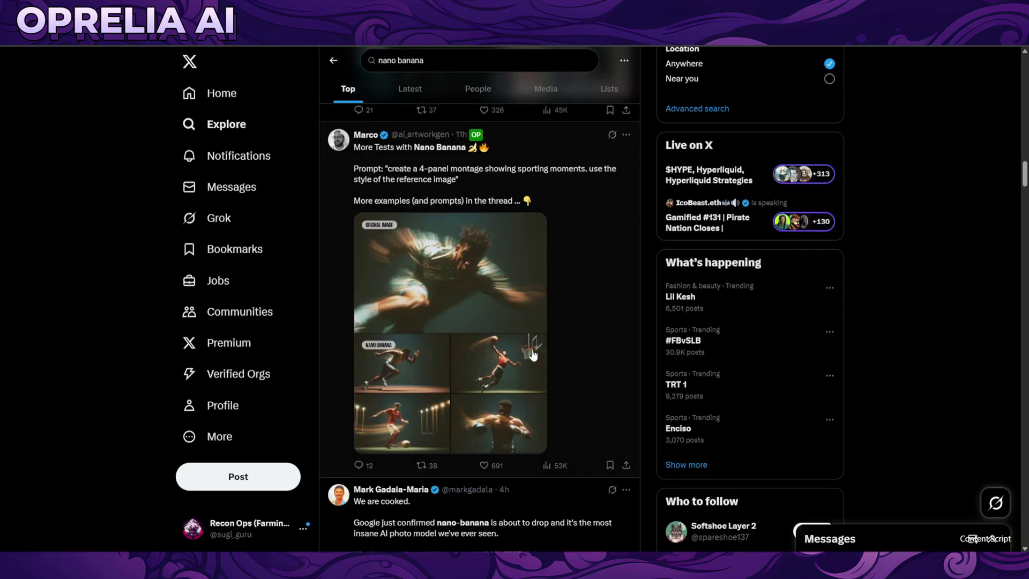
scroll(532, 354, up, 15)
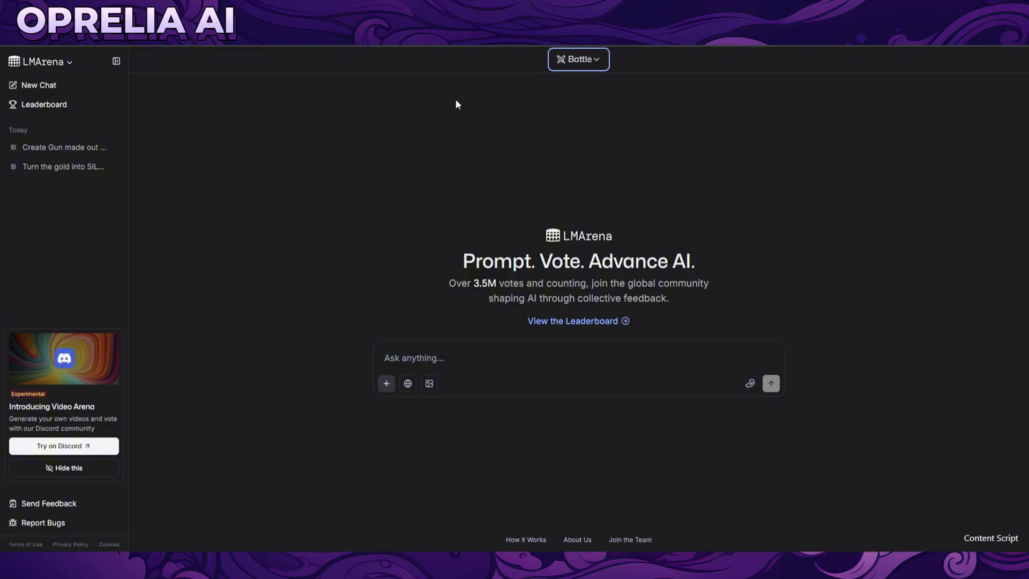
- Keep Battle mode with two anonymous models and switch the prompt to image generation
key(Return)
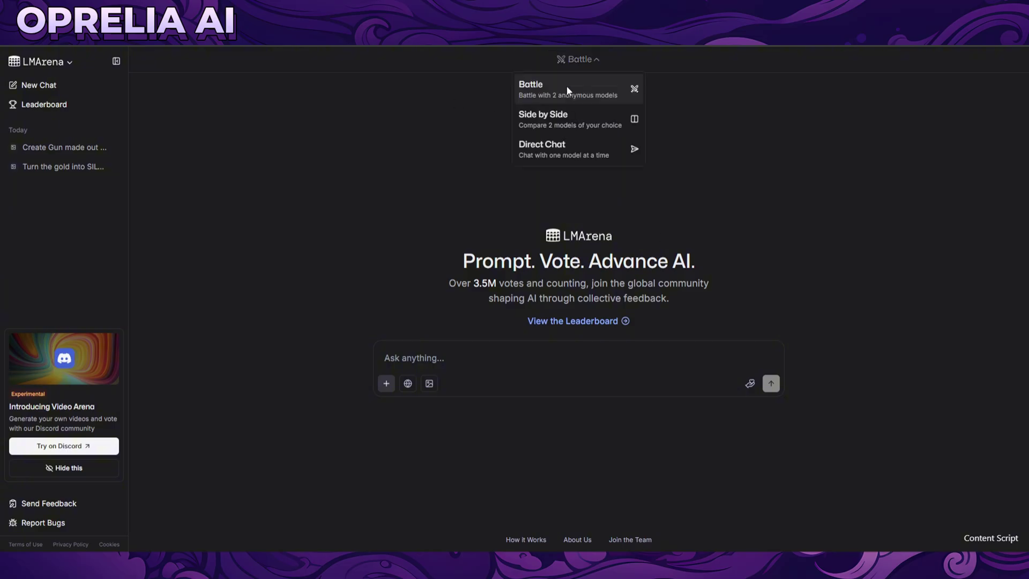
click(555, 91)
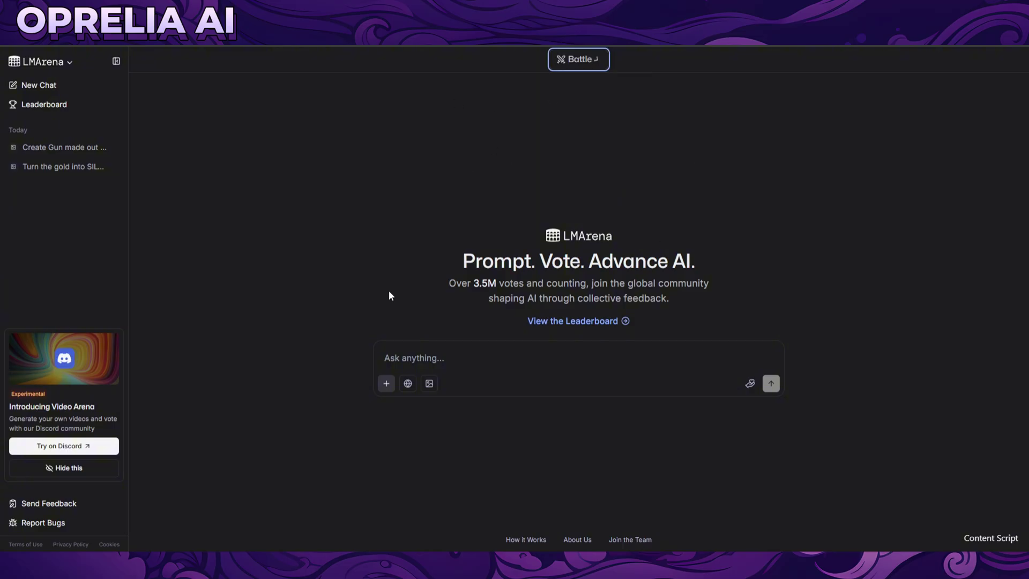
click(429, 383)
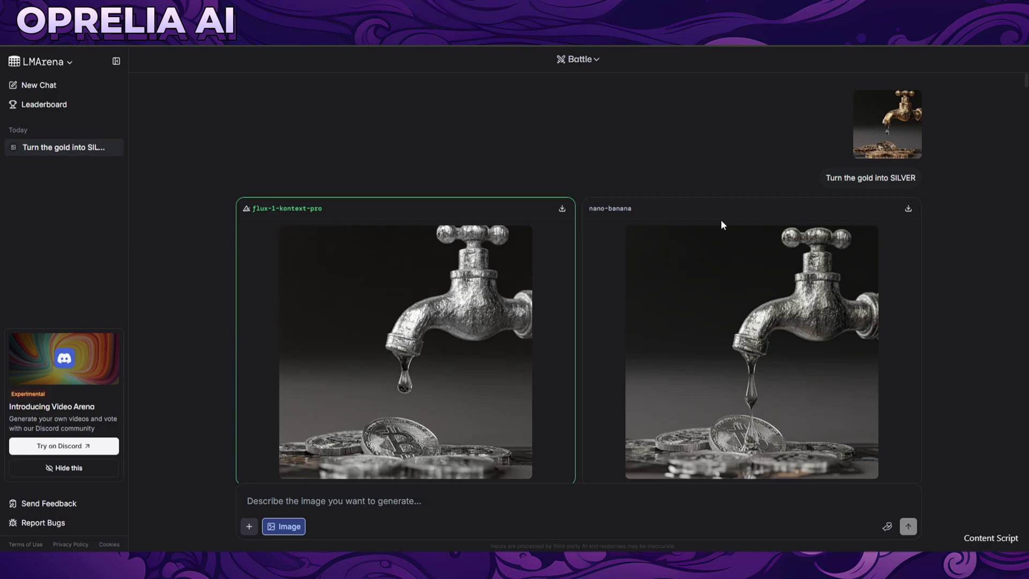
click(856, 140)
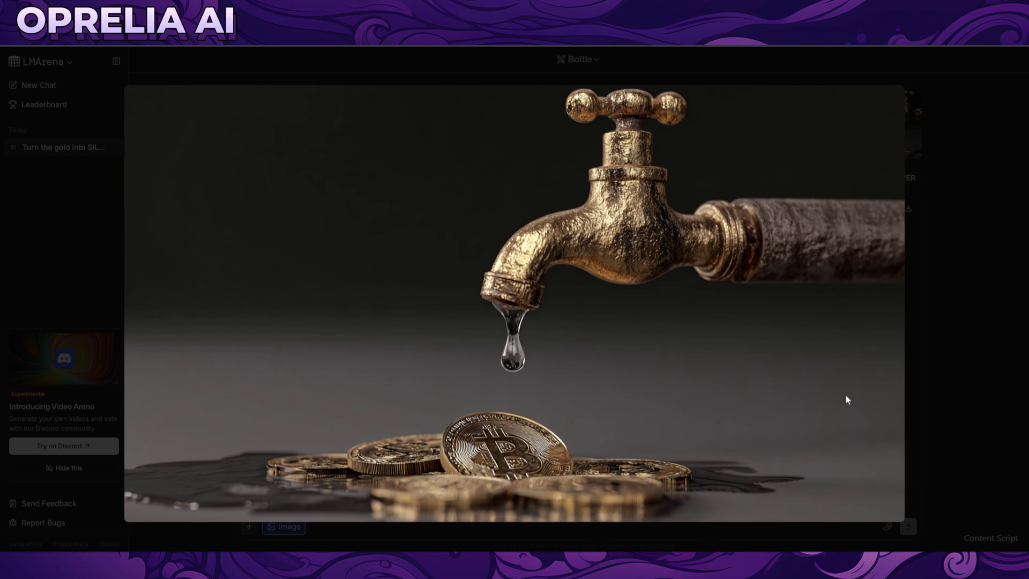
click(930, 349)
click(827, 375)
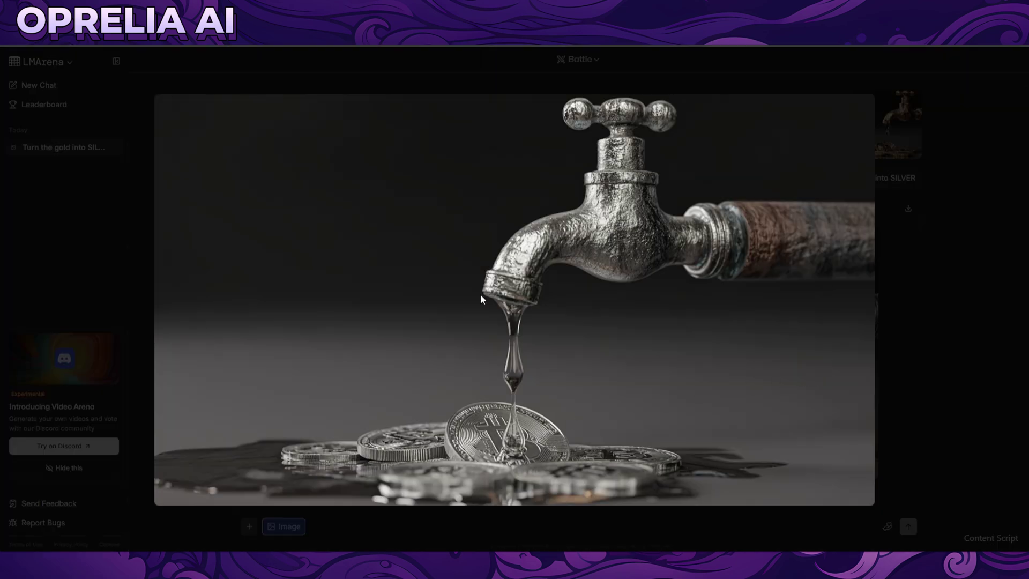
click(979, 374)
click(438, 355)
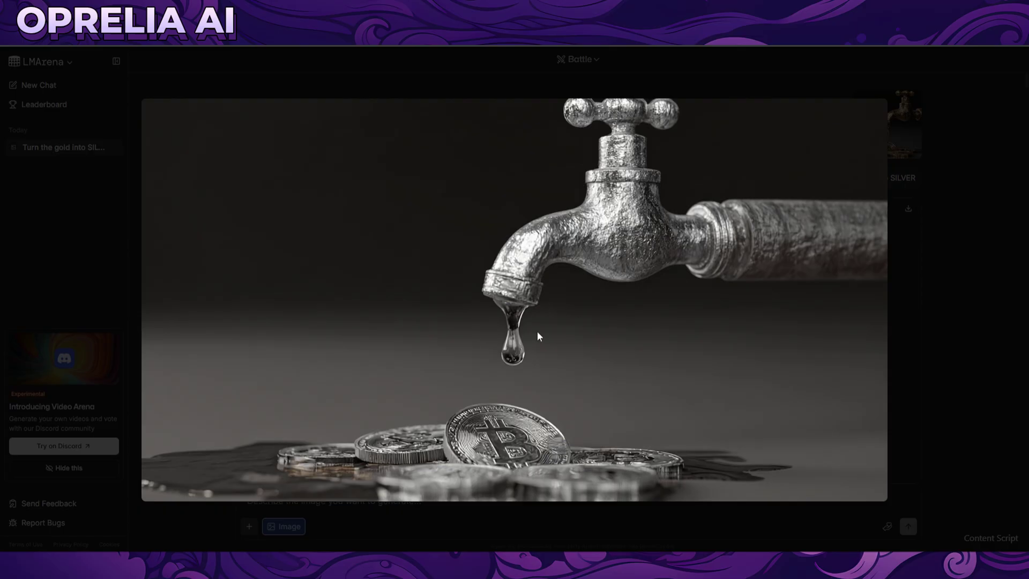
click(951, 324)
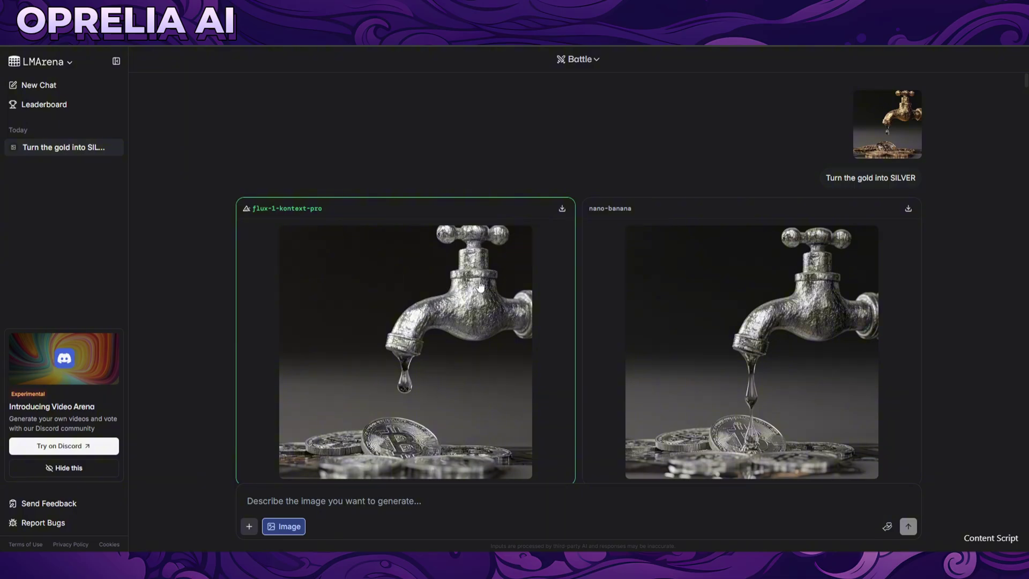
- Enlarge the silver robot source, then the qwen-image-edit and nano-banana golden results
scroll(480, 287, down, 2)
scroll(480, 287, down, 5)
click(907, 168)
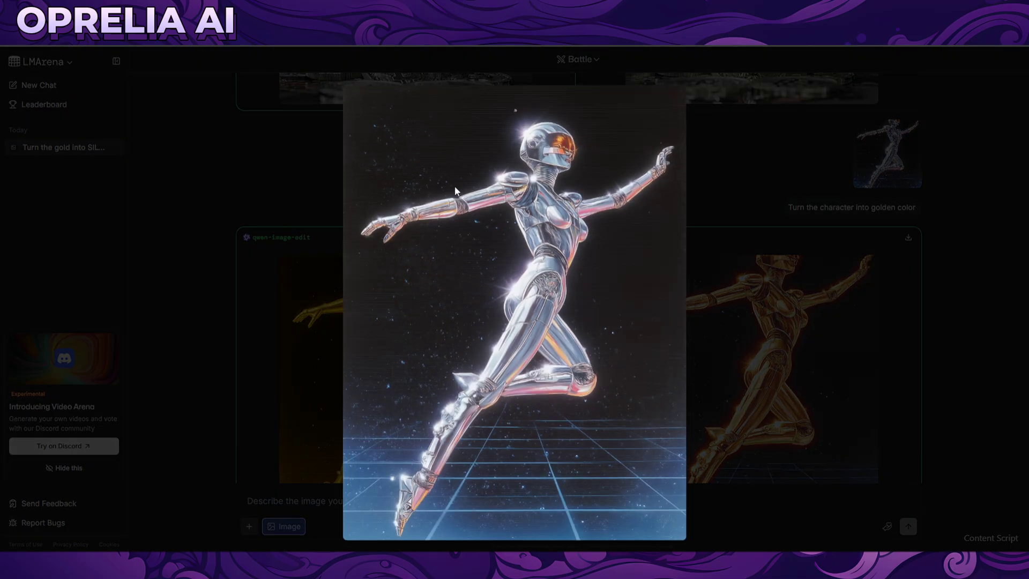
click(744, 201)
click(482, 349)
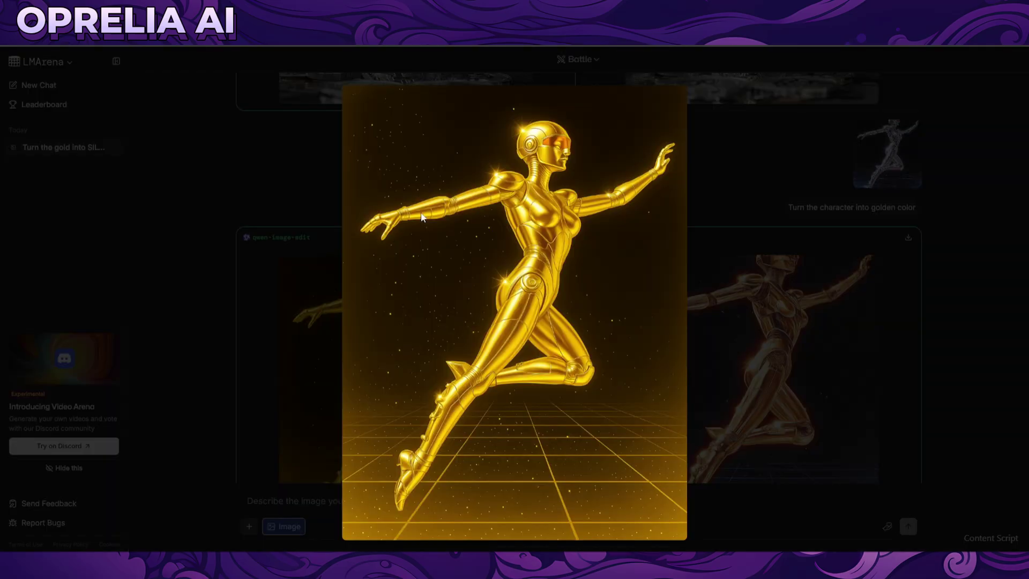
click(749, 190)
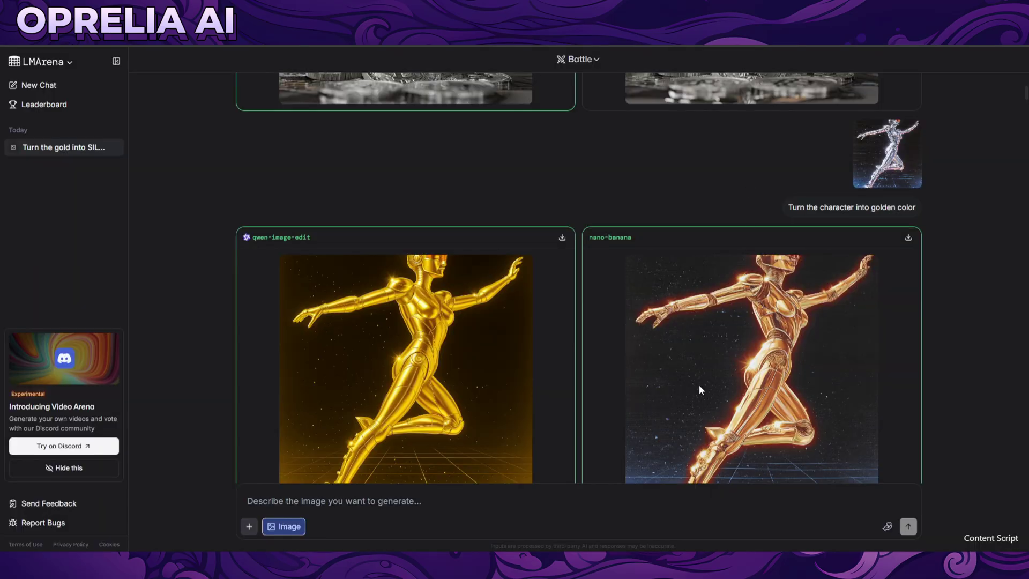
click(700, 390)
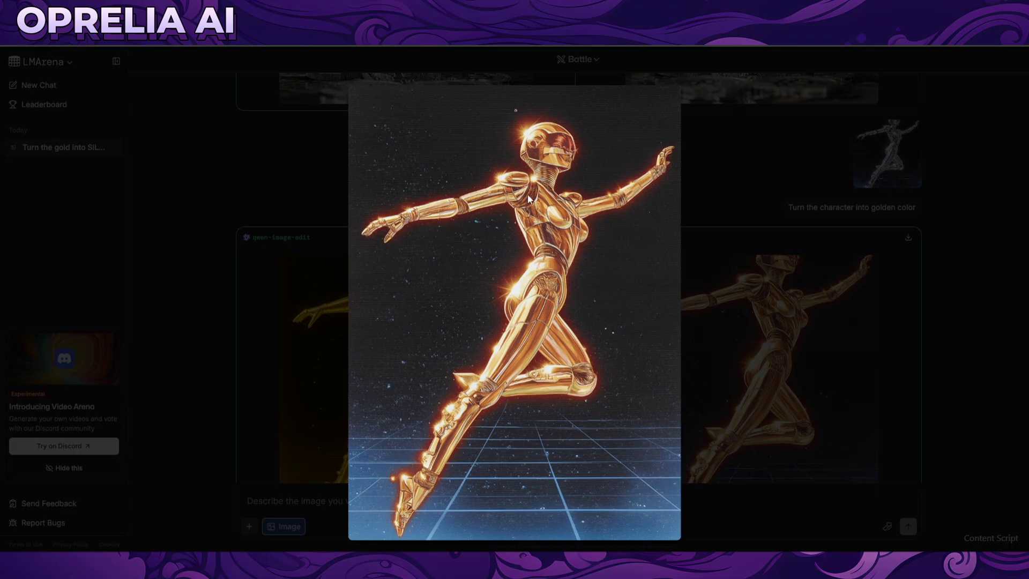
click(329, 448)
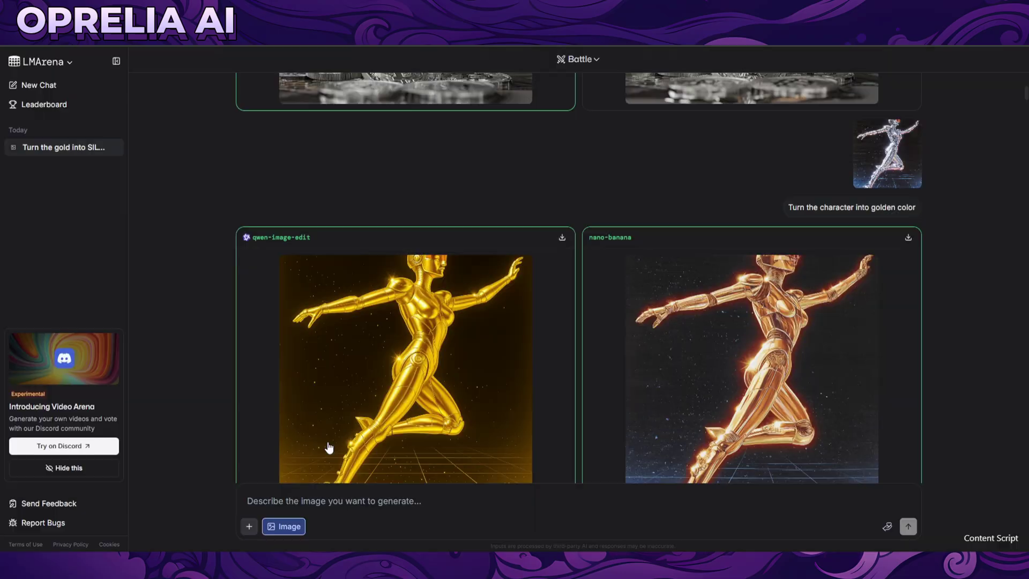
- Re-examine the silver source, nano-banana golden and qwen-image-edit yellow results enlarged
click(898, 161)
click(849, 300)
click(753, 350)
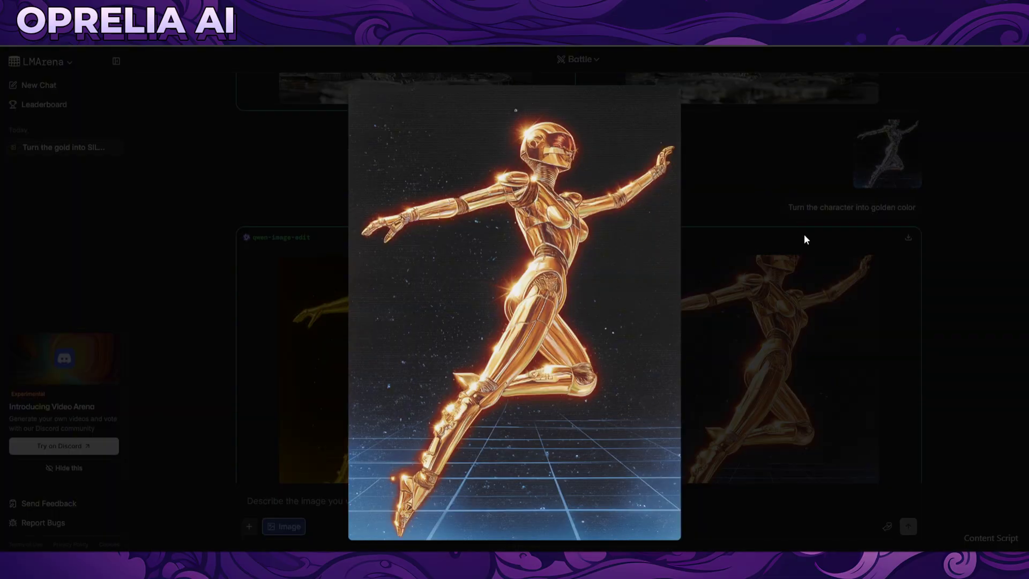
click(785, 349)
click(443, 375)
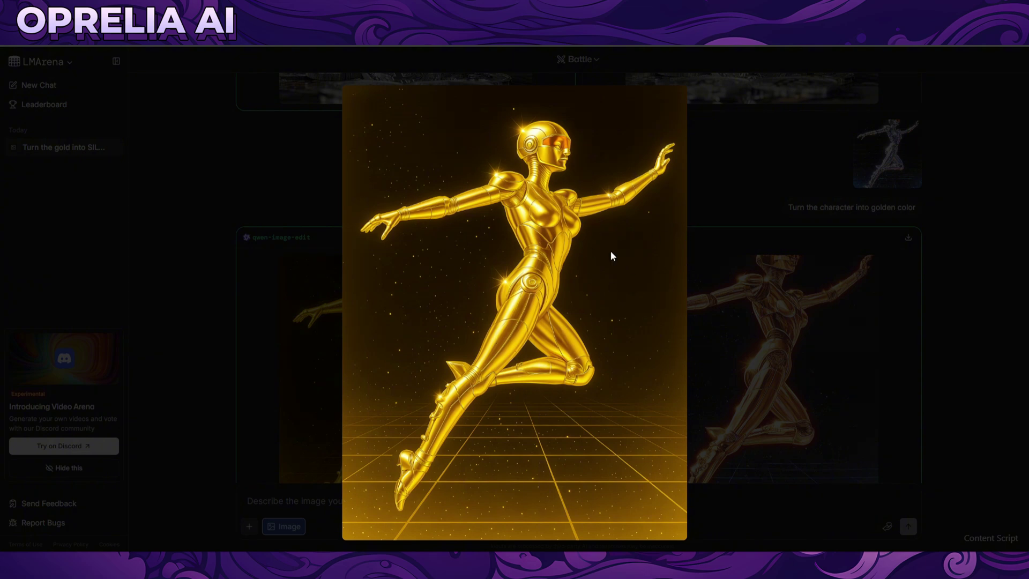
click(712, 330)
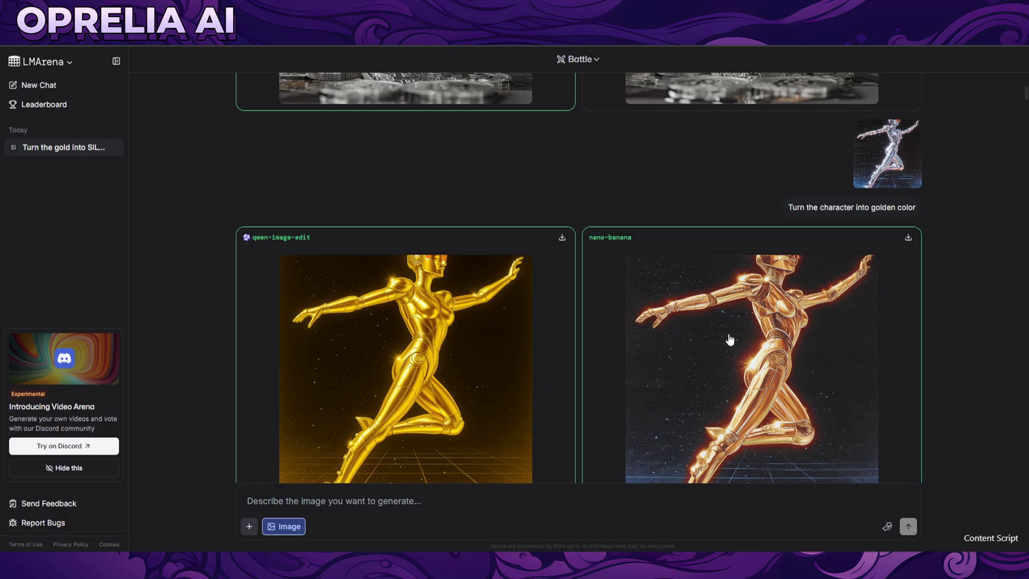
click(728, 340)
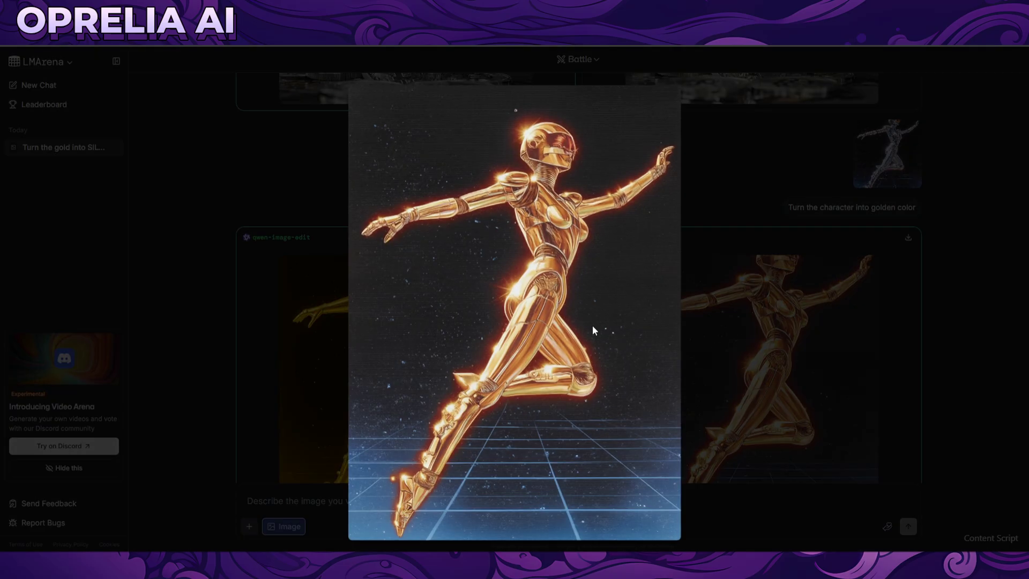
click(690, 338)
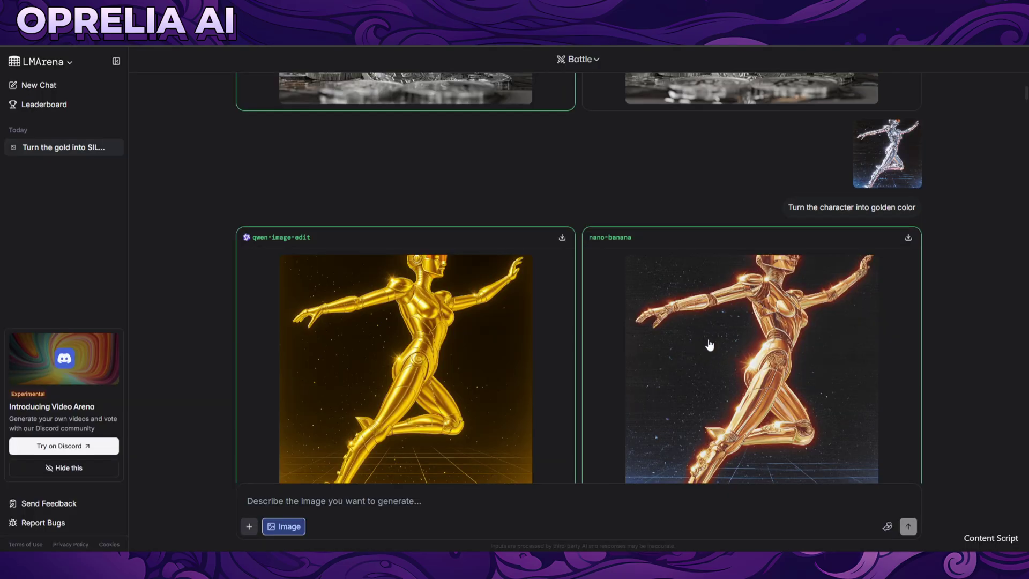
- Scroll past the banana rounds to the hidream-e1.1 versus gpt-image-1 NIGHT Mode battle
scroll(678, 314, down, 3)
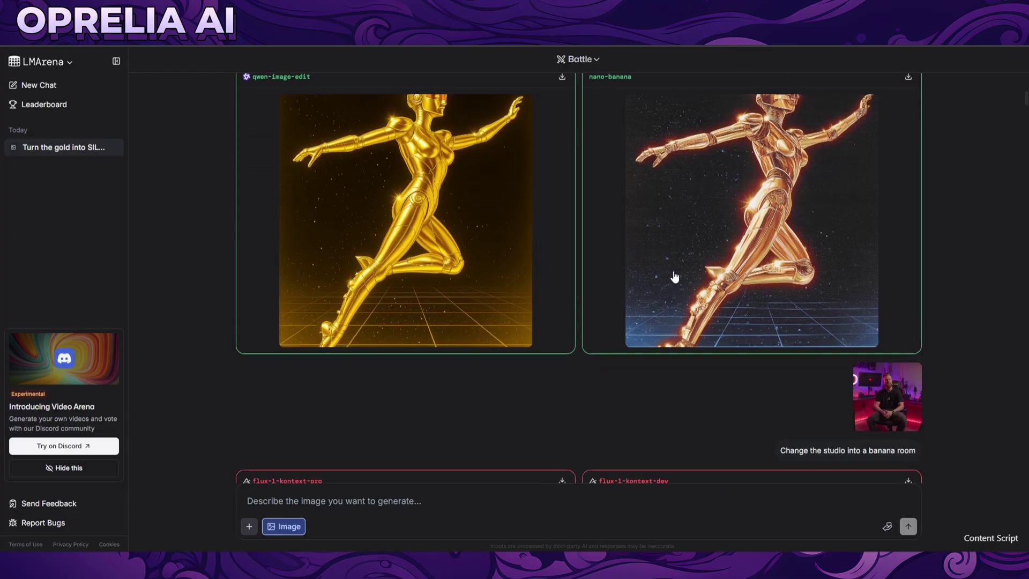
scroll(672, 260, down, 3)
scroll(646, 206, down, 2)
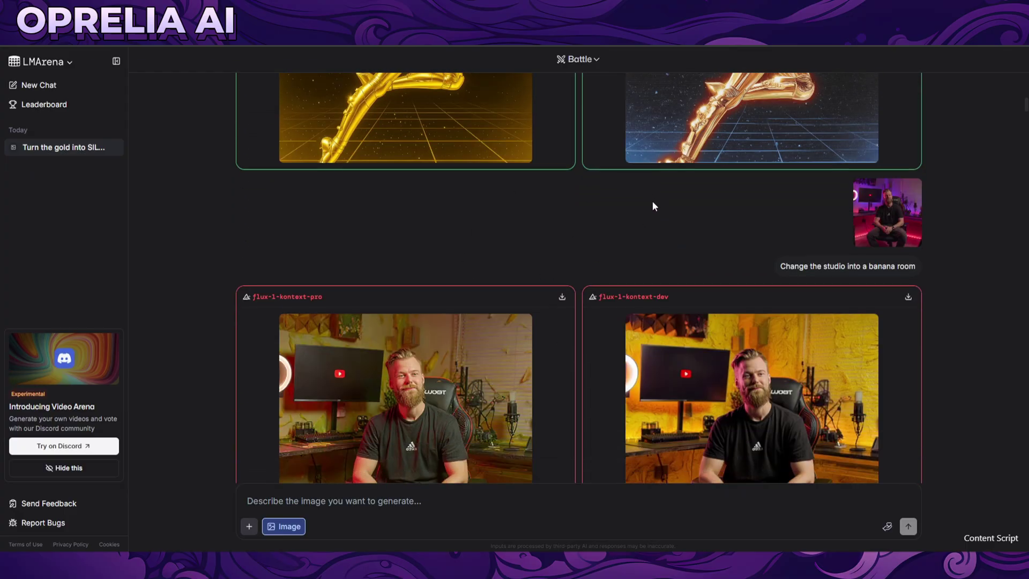
scroll(548, 186, down, 7)
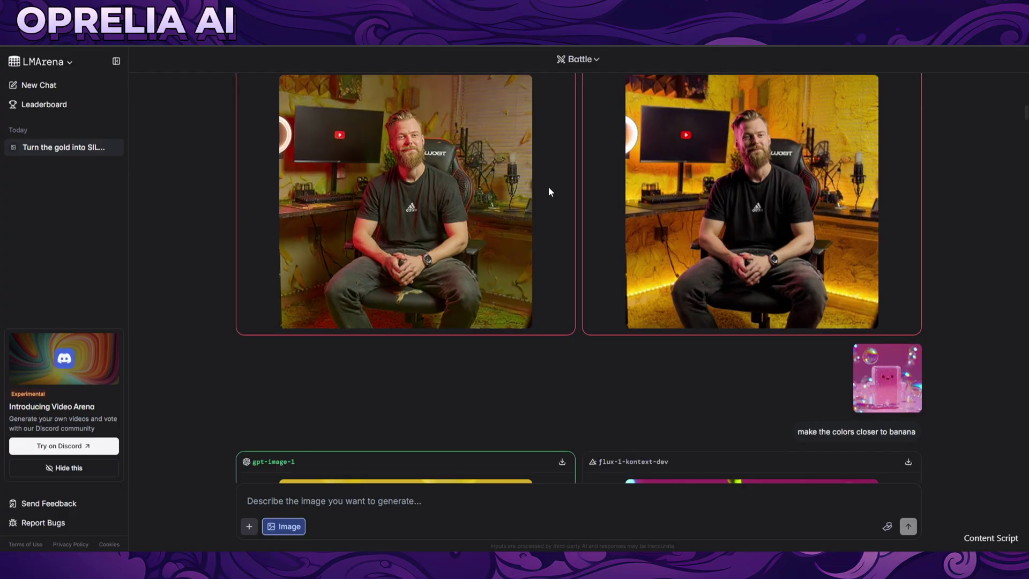
scroll(550, 193, down, 8)
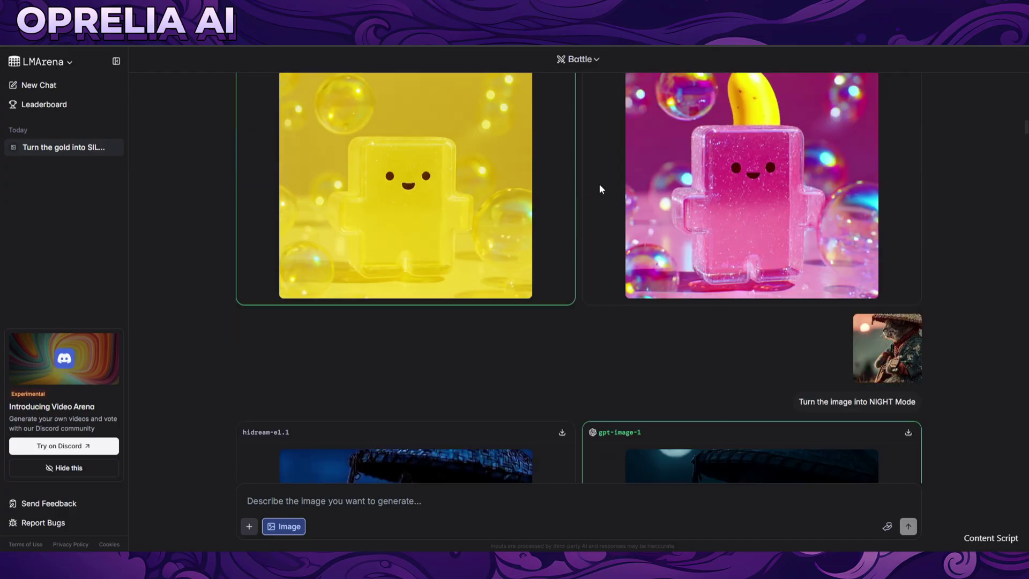
- Enlarge the fox-tailed character's reference image and nano-banana's photorealistic result
scroll(586, 180, down, 10)
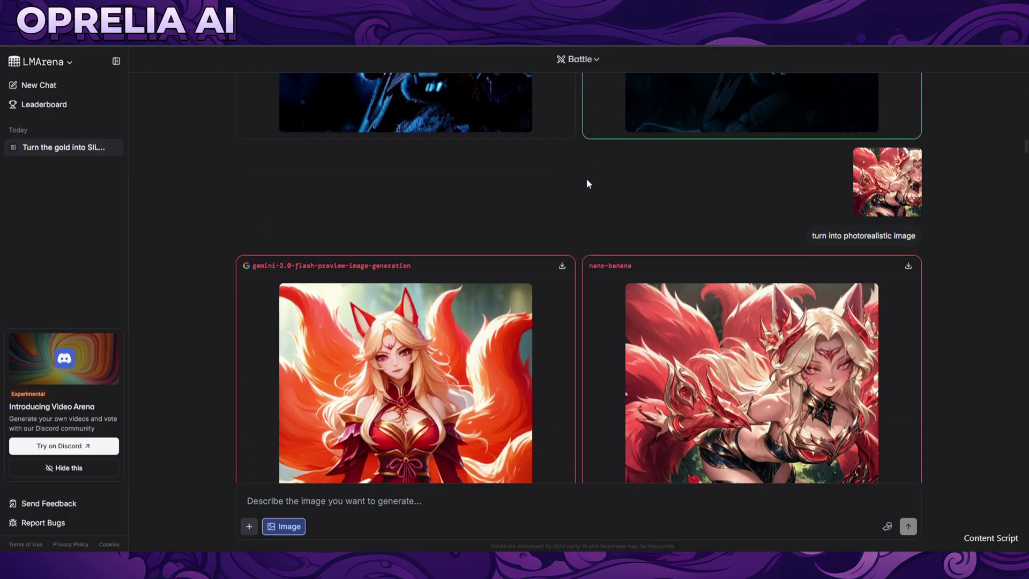
scroll(609, 209, up, 4)
click(864, 171)
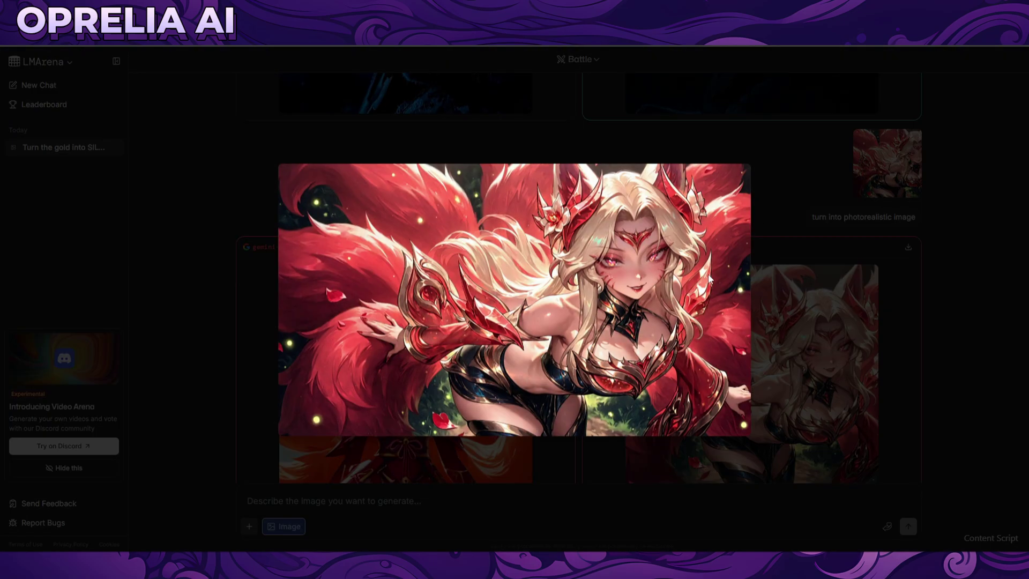
click(783, 265)
scroll(747, 303, down, 1)
click(746, 300)
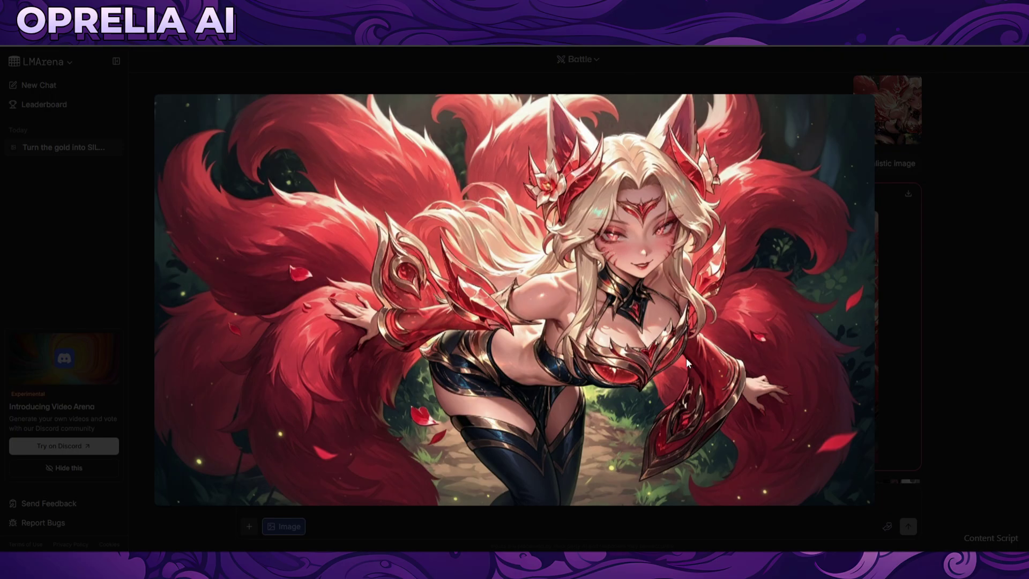
click(908, 305)
- Recheck nano-banana's photorealistic result and highlight the 'turn into photorealistic image' prompt
click(856, 216)
click(856, 217)
click(771, 346)
click(931, 310)
drag(809, 171, 912, 167)
click(912, 167)
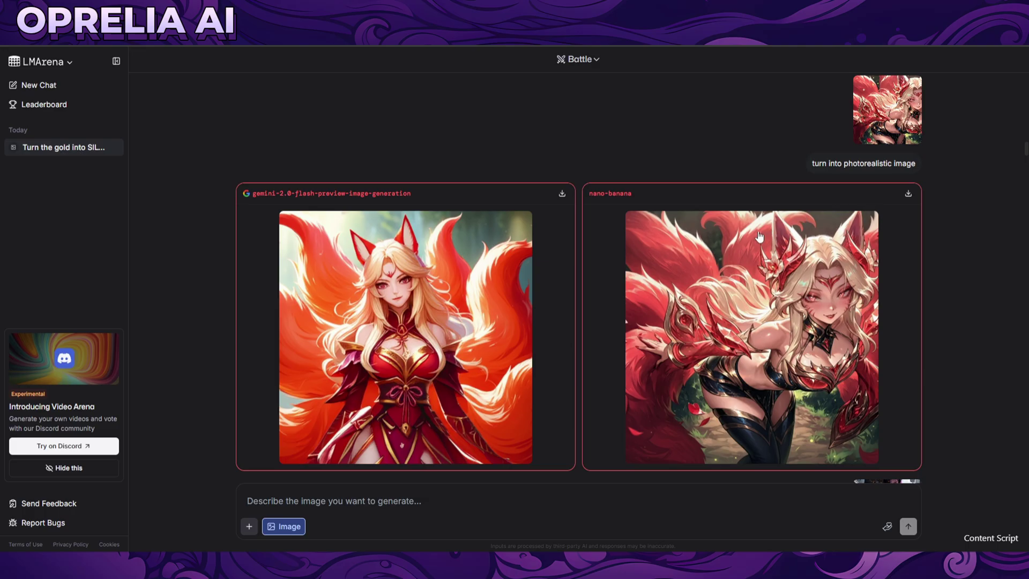
scroll(759, 236, down, 3)
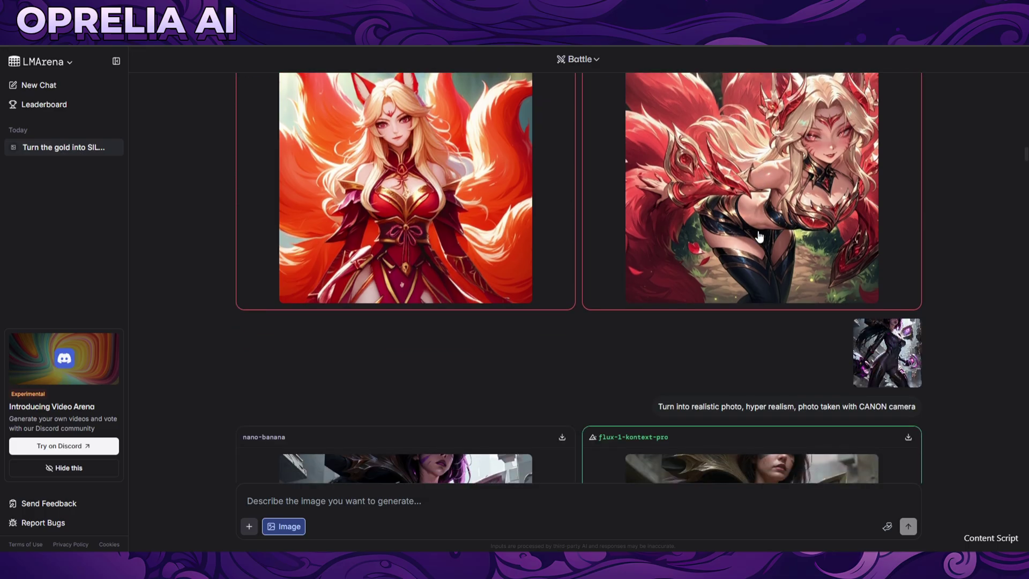
- Enlarge the CANON prompt's reference plus nano-banana and flux-1-kontext-pro realistic-photo results
scroll(760, 236, down, 4)
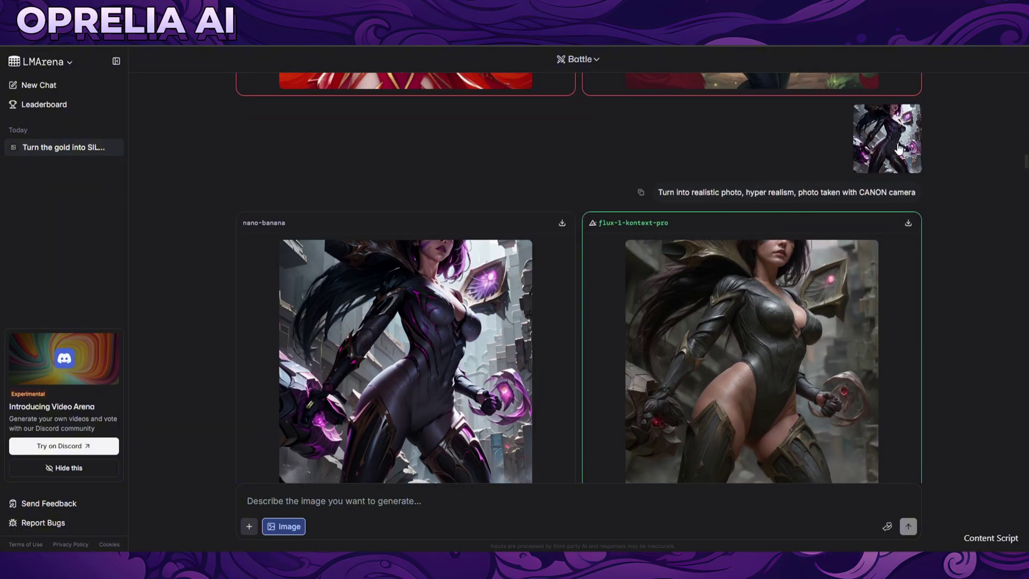
click(899, 149)
click(731, 300)
click(460, 338)
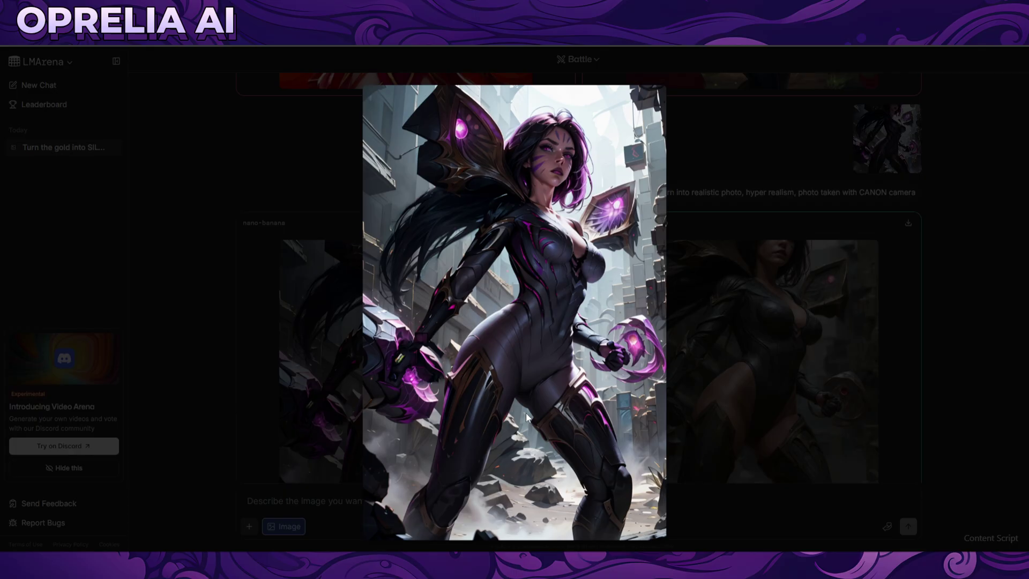
click(704, 400)
click(702, 401)
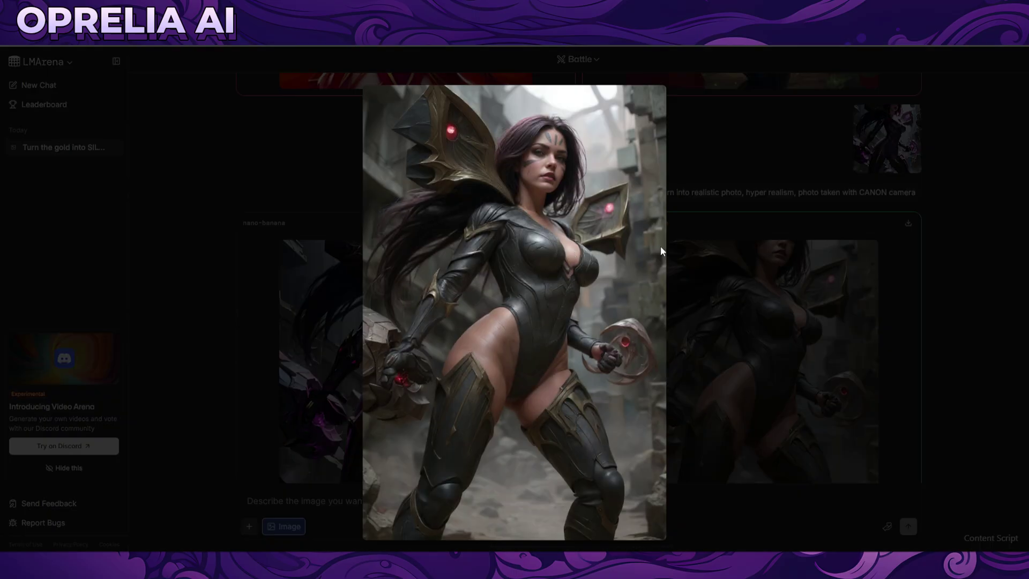
click(738, 277)
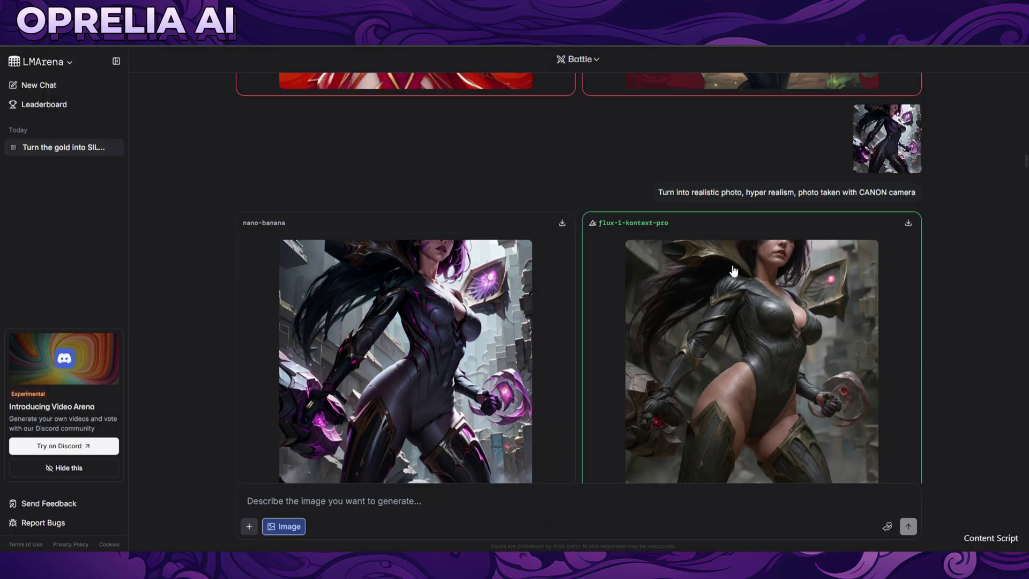
- Scroll down to the 'Turn into a painting' battle round
scroll(703, 258, down, 5)
scroll(703, 259, down, 7)
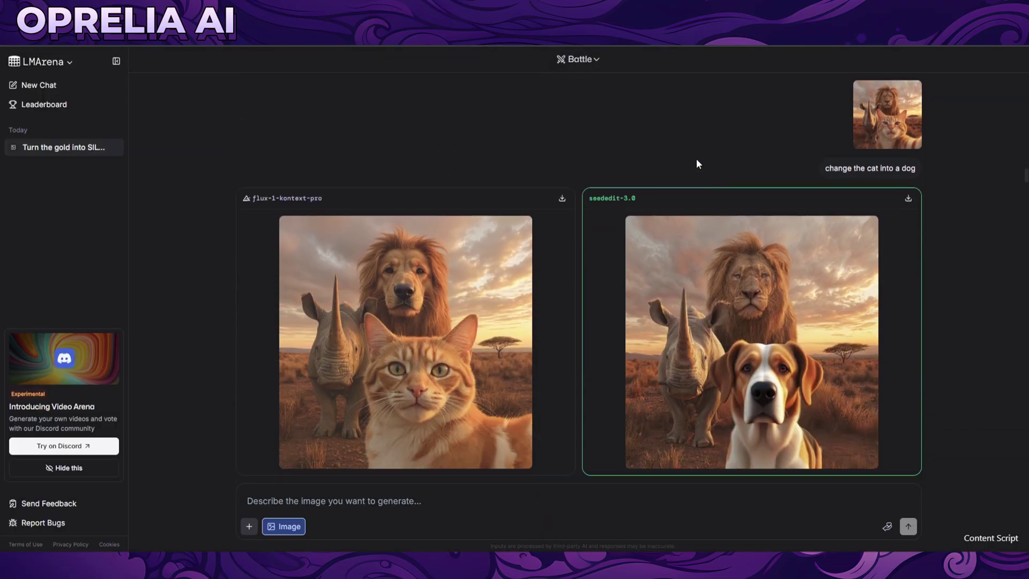
scroll(603, 222, down, 10)
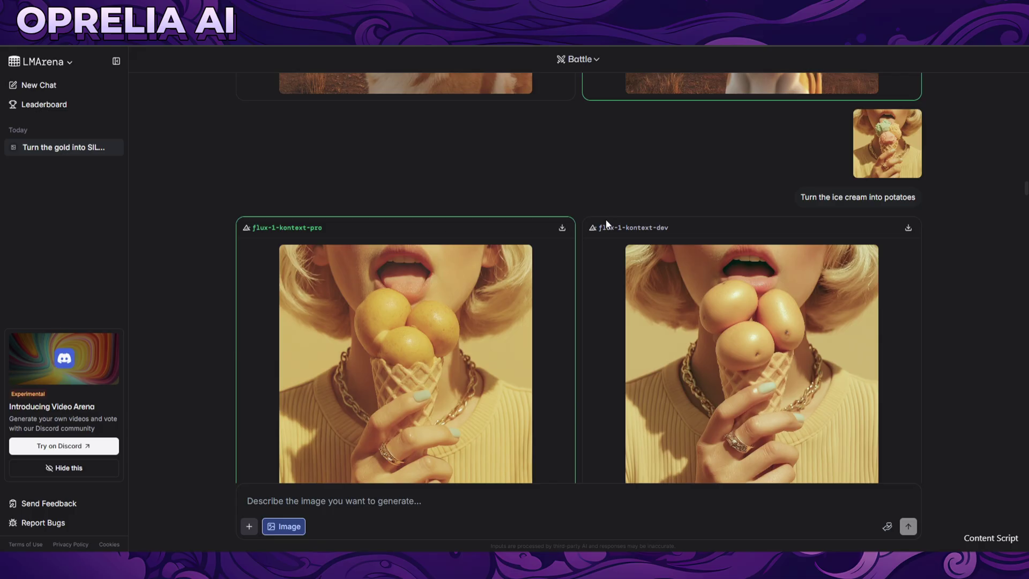
scroll(602, 198, down, 7)
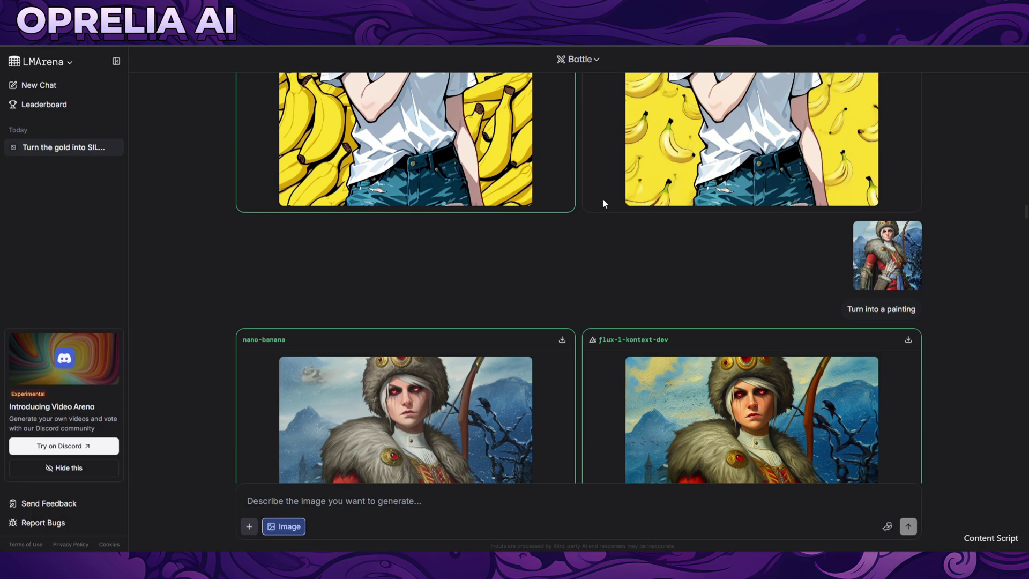
- Enlarge the fur-hatted archer source image and a painting result for comparison
scroll(673, 185, up, 1)
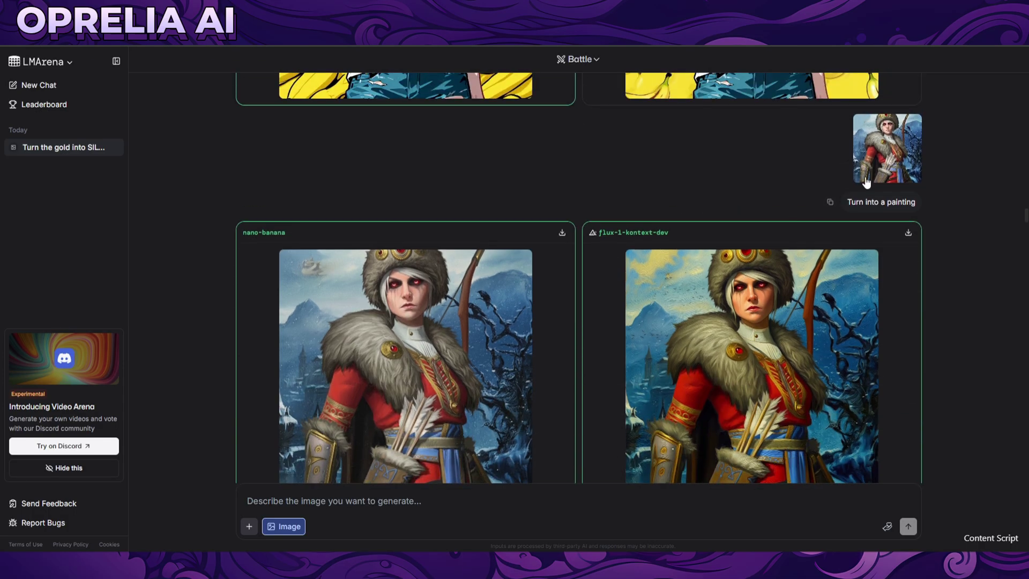
click(869, 176)
click(699, 186)
click(378, 345)
click(757, 177)
click(914, 137)
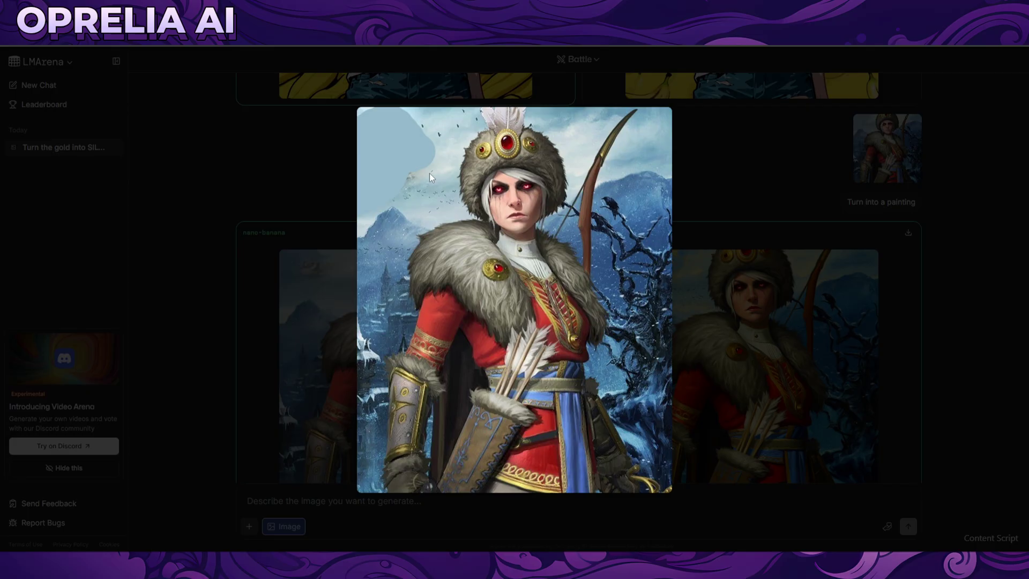
click(751, 219)
- Compare nano-banana's and flux-1-kontext-dev's painting results enlarged
click(360, 412)
click(821, 379)
click(773, 403)
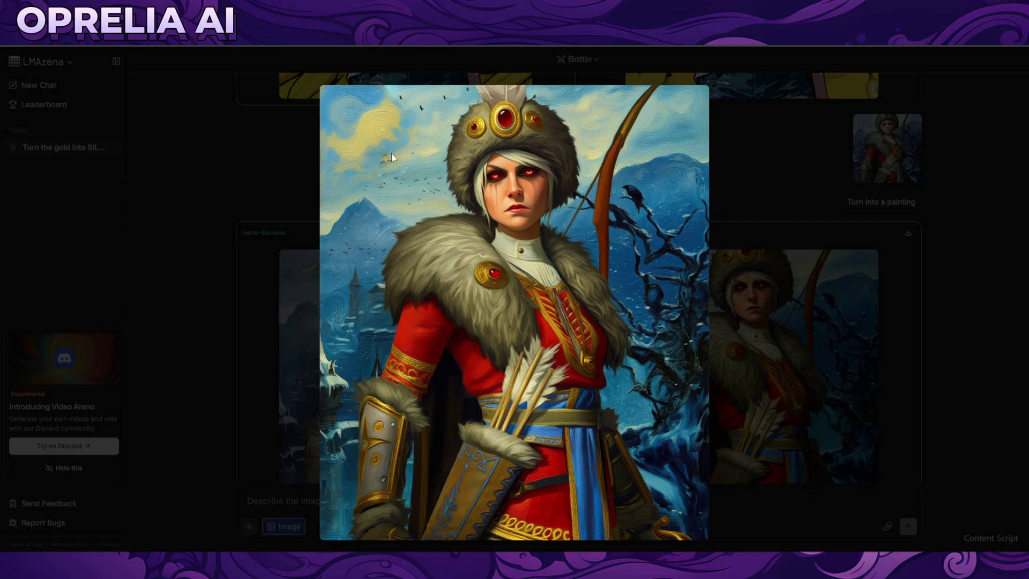
click(842, 228)
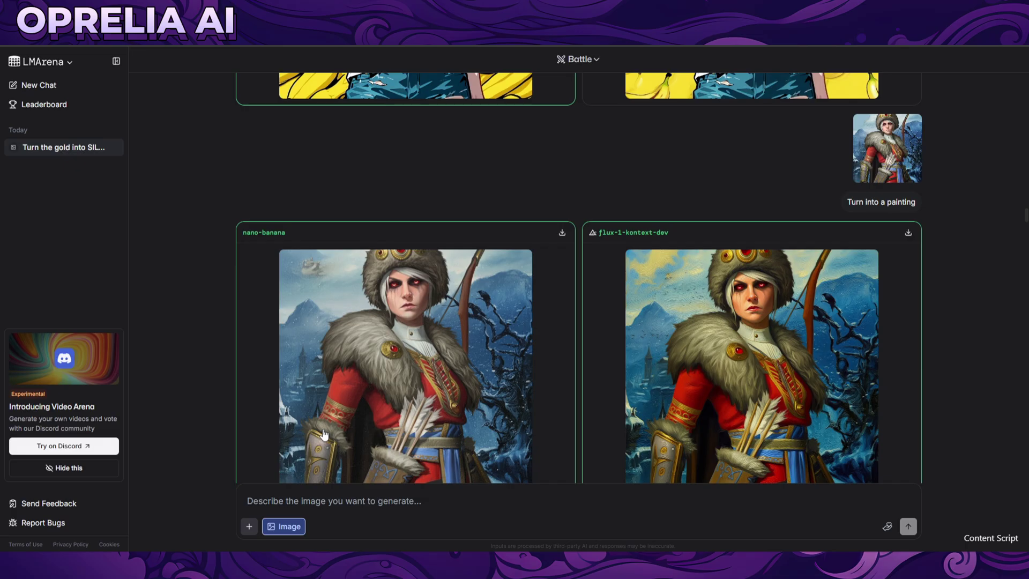
click(345, 423)
click(706, 170)
- Compare gemini's green OPRELA text edit with nano-banana's OPRELIA result enlarged
scroll(444, 322, down, 7)
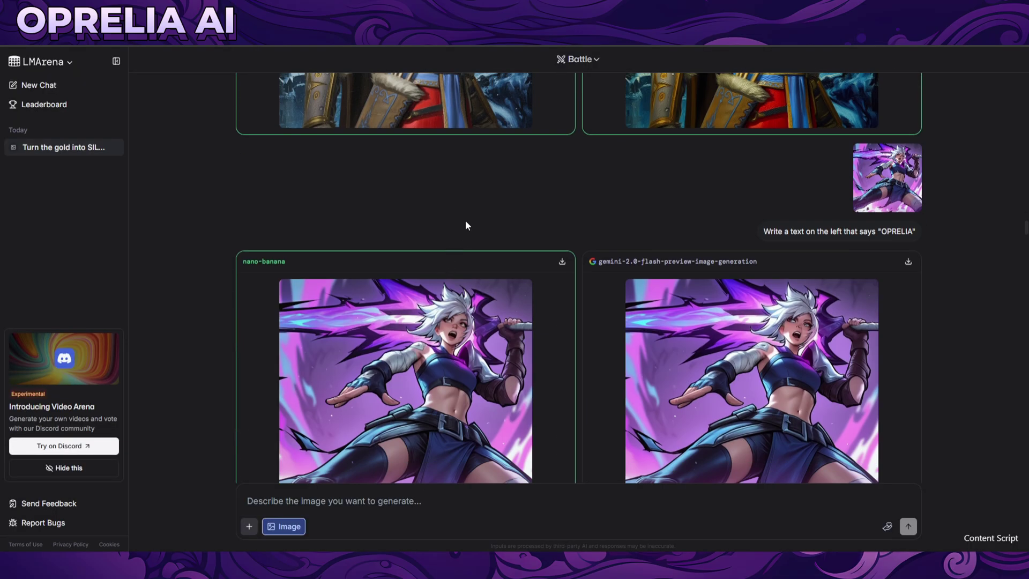
scroll(465, 220, down, 2)
scroll(787, 191, up, 1)
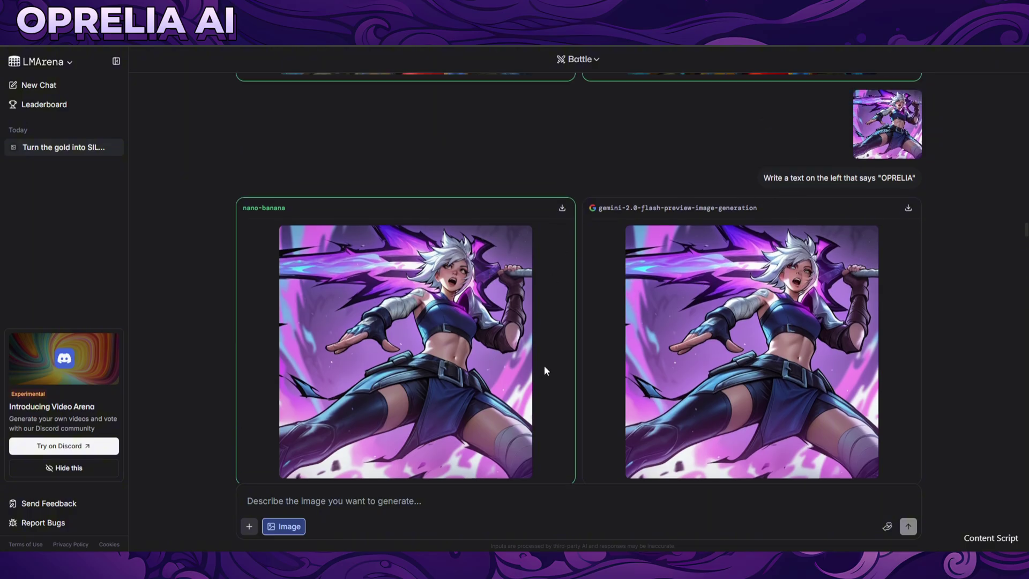
click(681, 344)
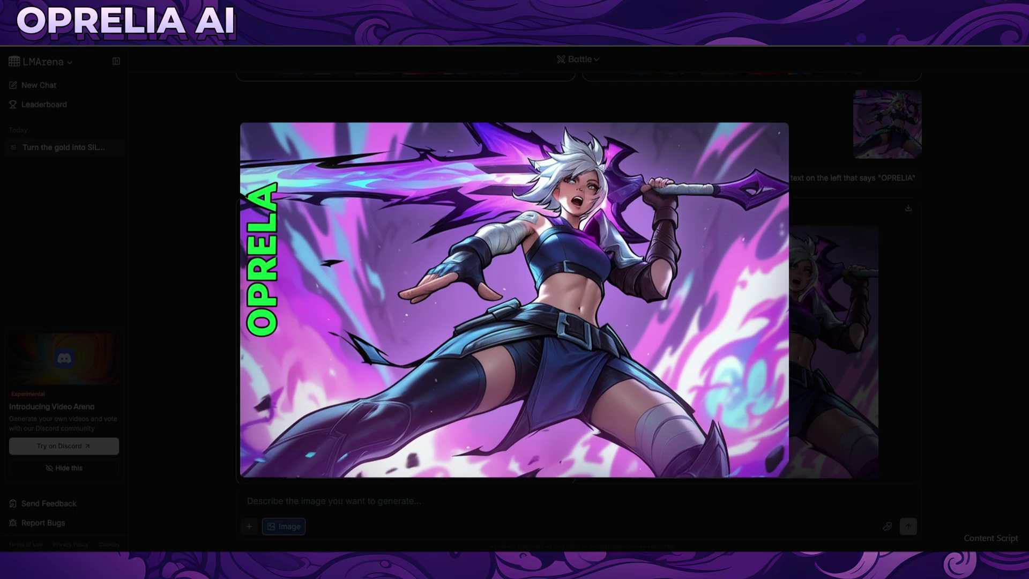
click(816, 284)
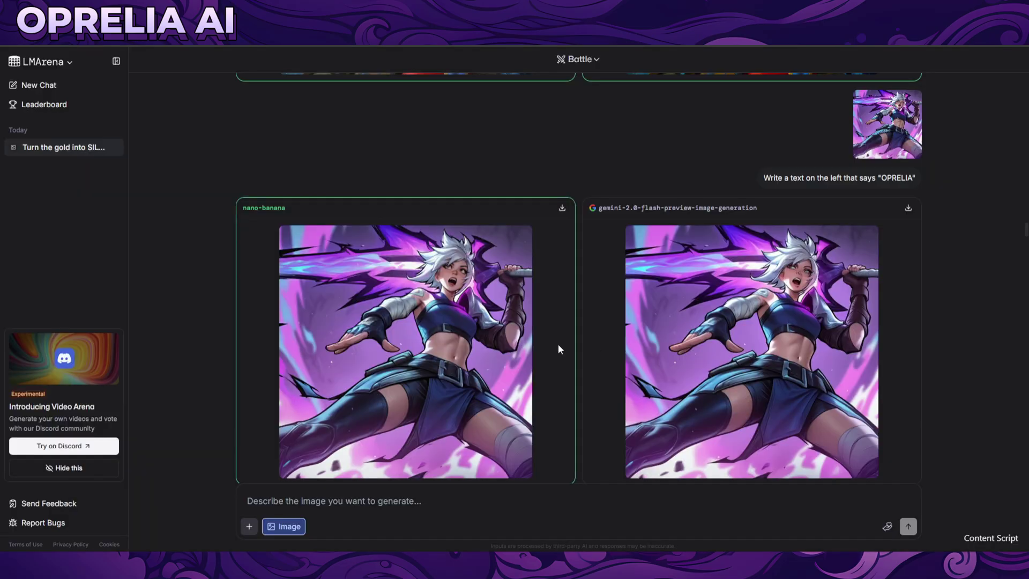
click(465, 333)
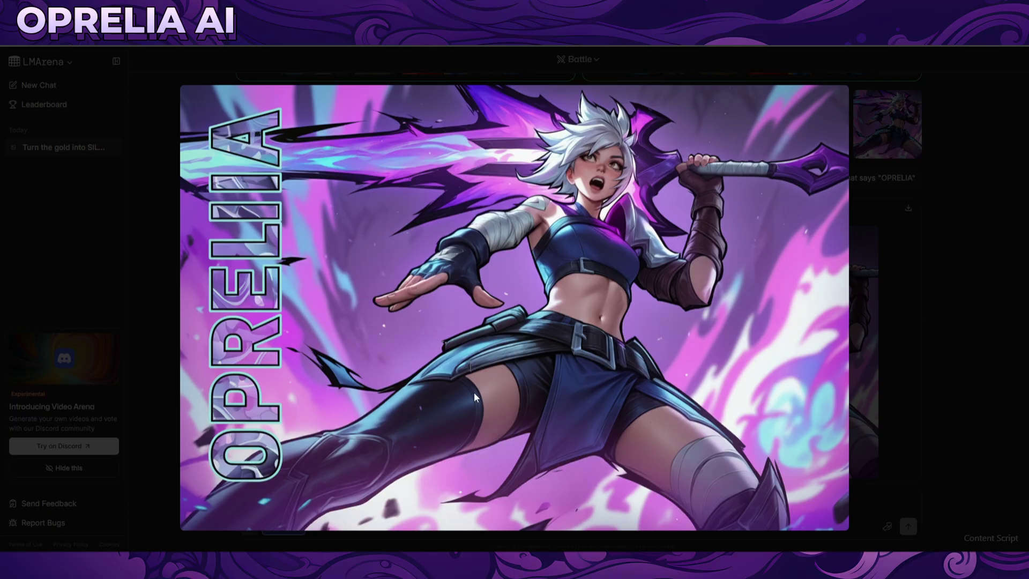
click(940, 287)
- Enlarge the night synthwave source and the gemini and nano-banana sunny results, ending on nano-banana
scroll(940, 287, down, 4)
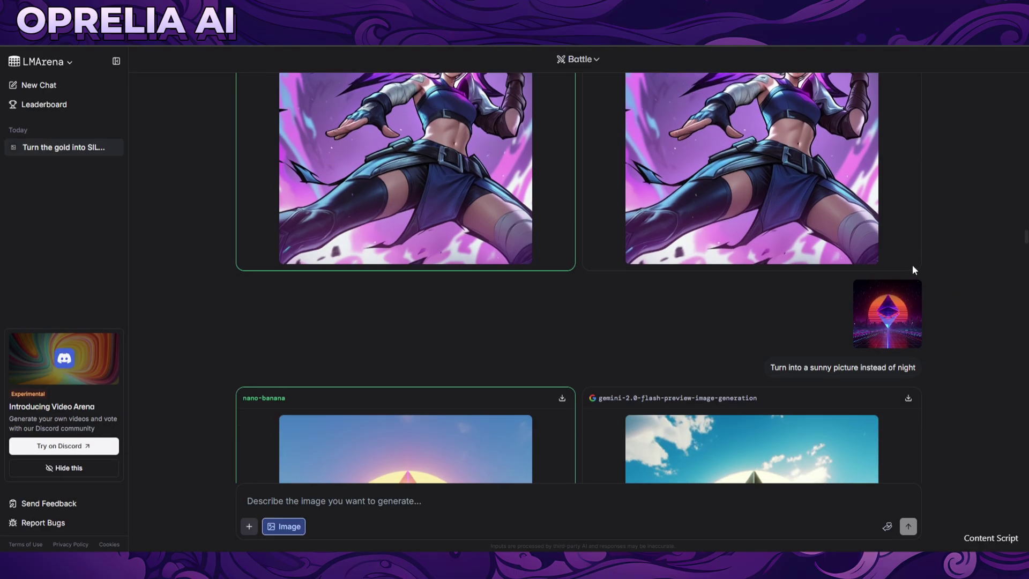
scroll(872, 259, down, 3)
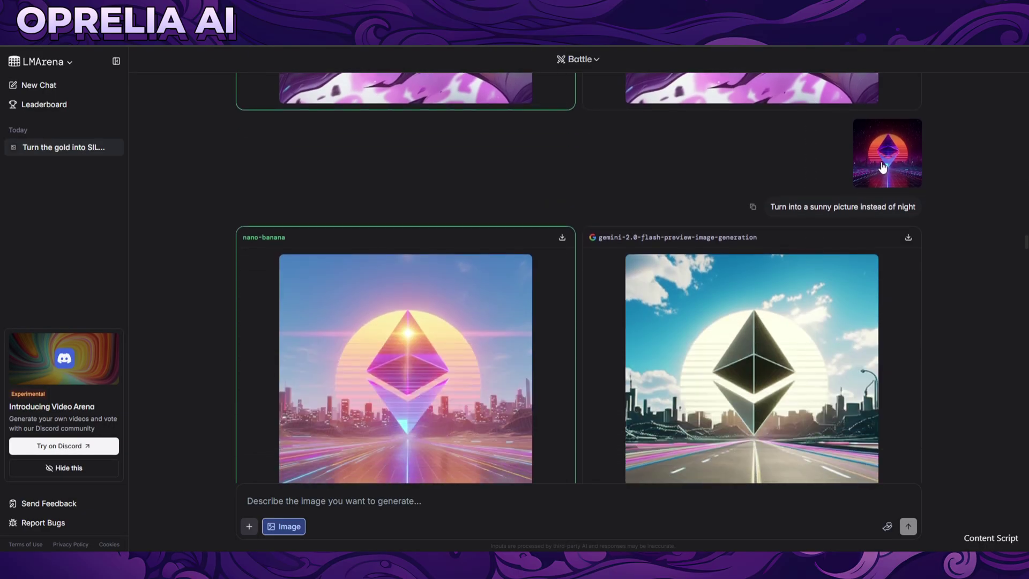
click(887, 152)
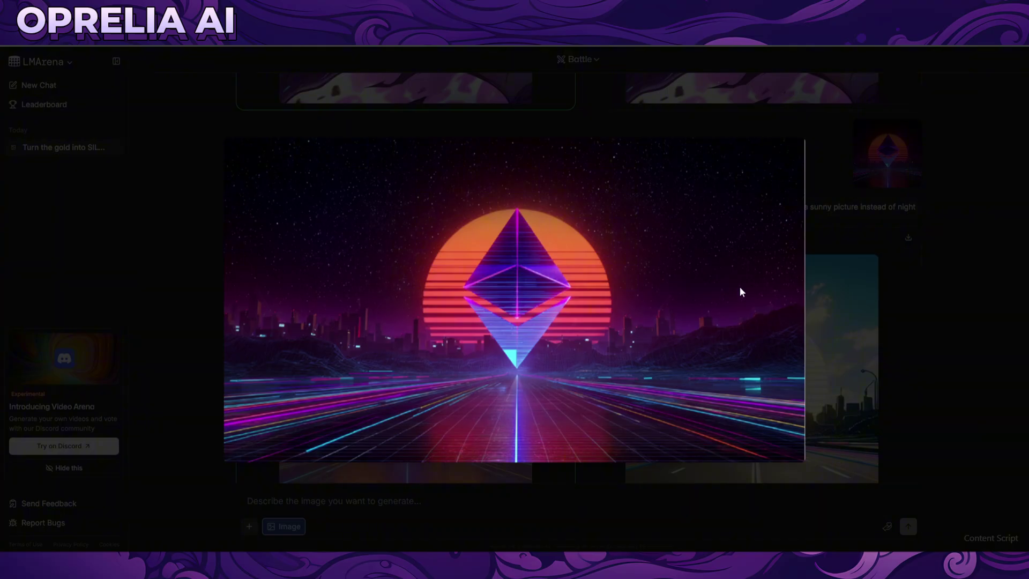
click(834, 201)
click(349, 399)
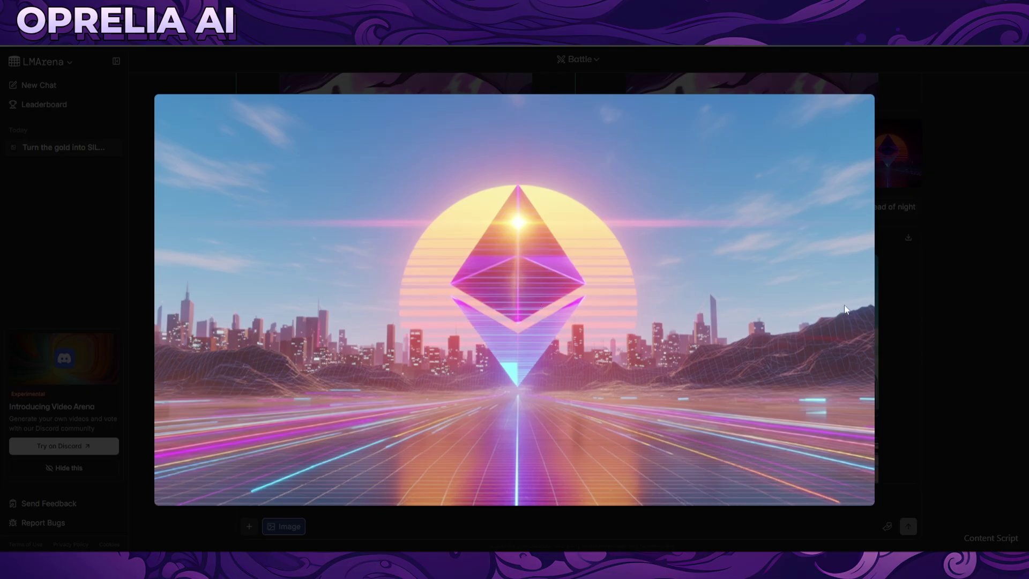
click(883, 315)
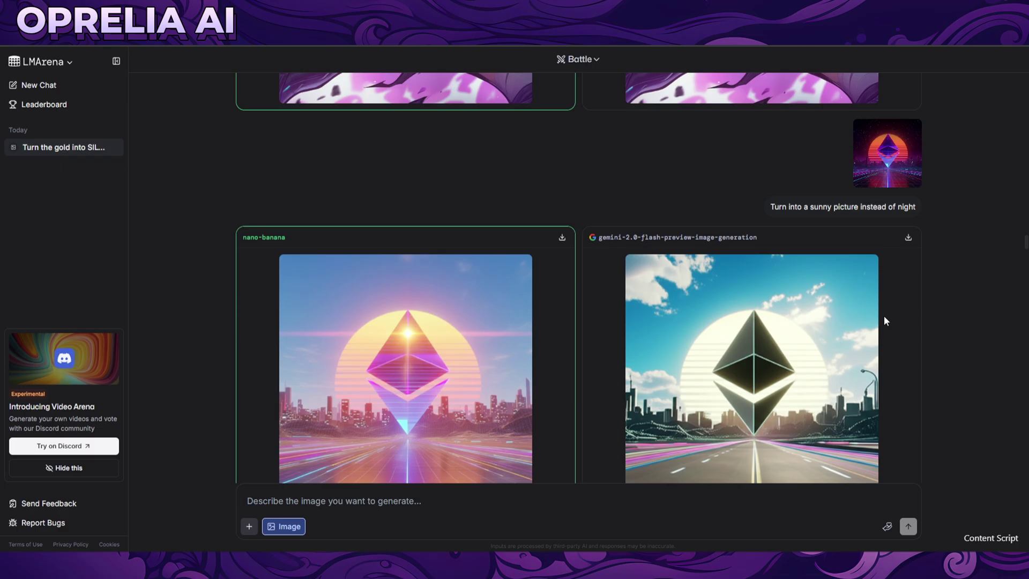
click(812, 346)
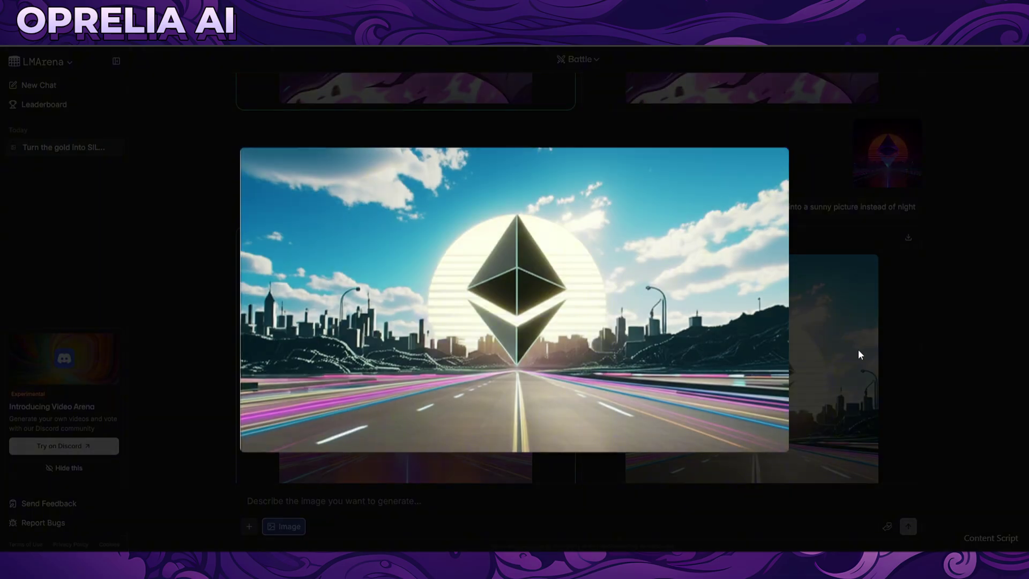
click(831, 301)
scroll(782, 303, down, 1)
click(445, 287)
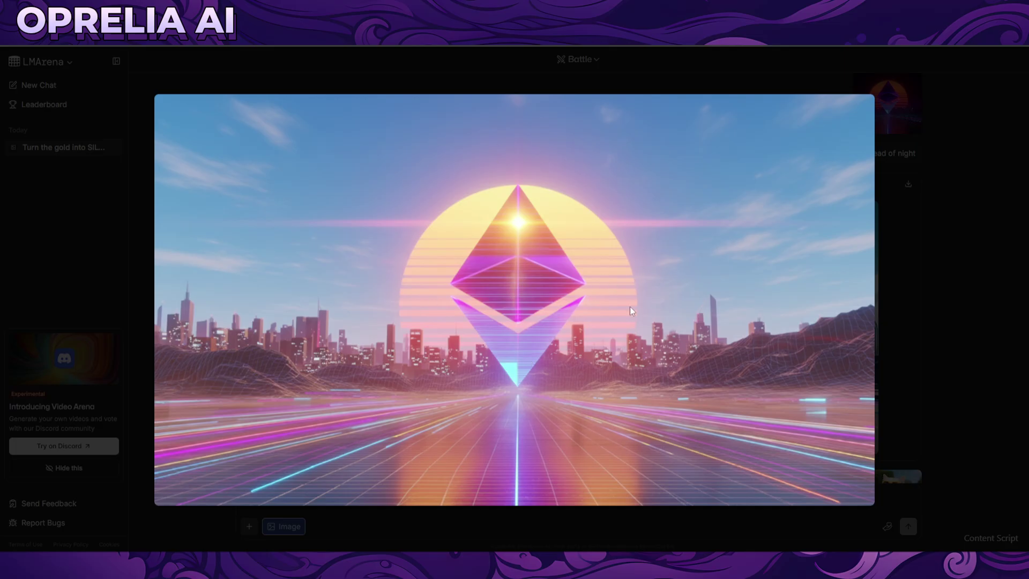
- Enlarge the watermelon cat source, flux's pink-water cat and nano-banana's pool apple cat
click(912, 256)
scroll(679, 275, down, 5)
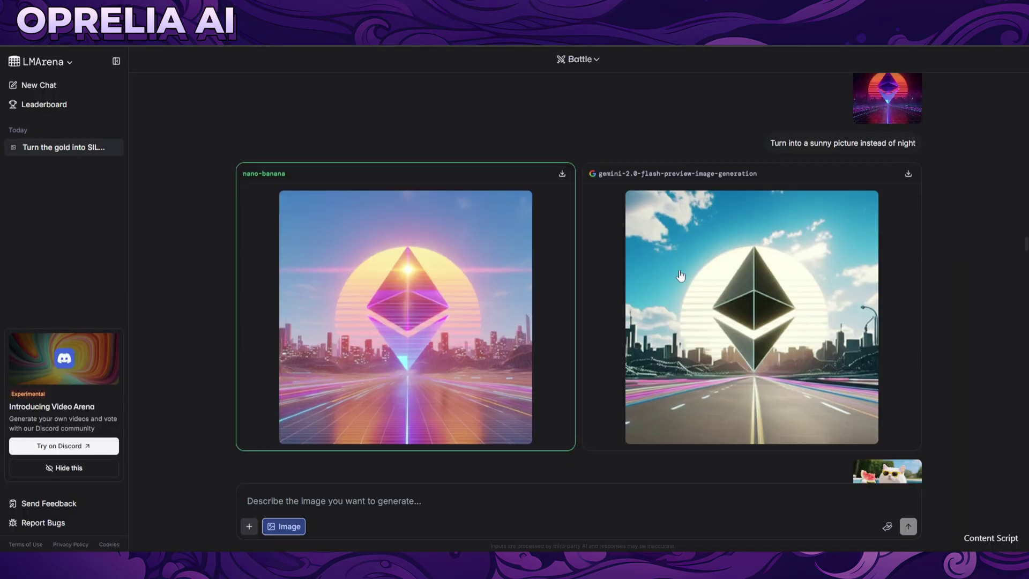
scroll(647, 254, down, 2)
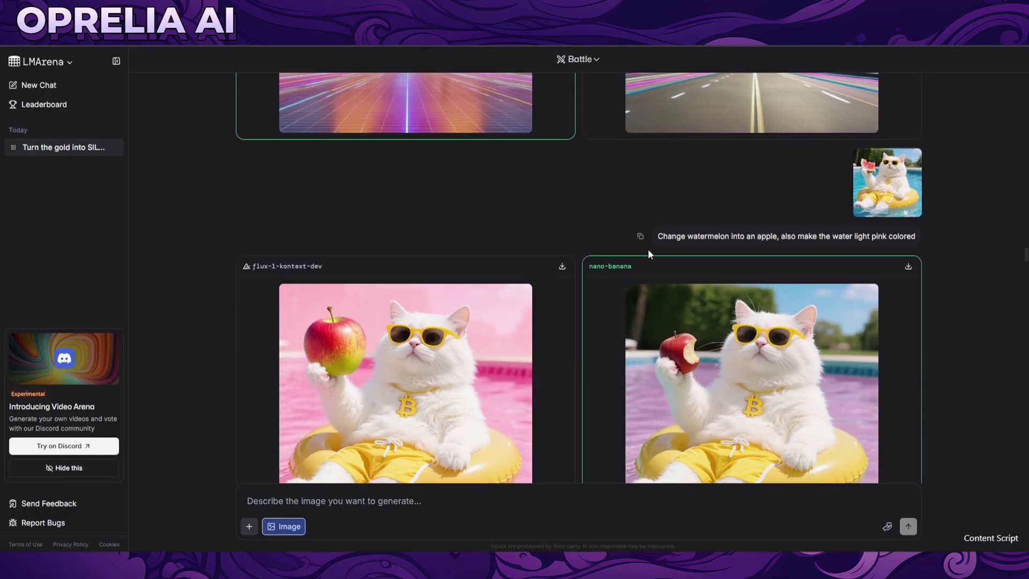
click(889, 133)
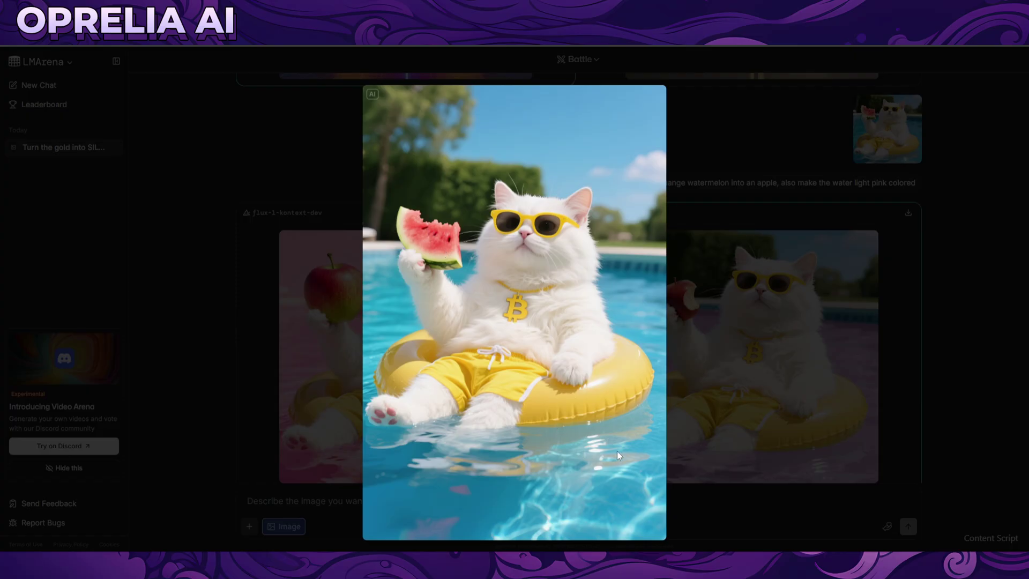
click(799, 399)
click(491, 398)
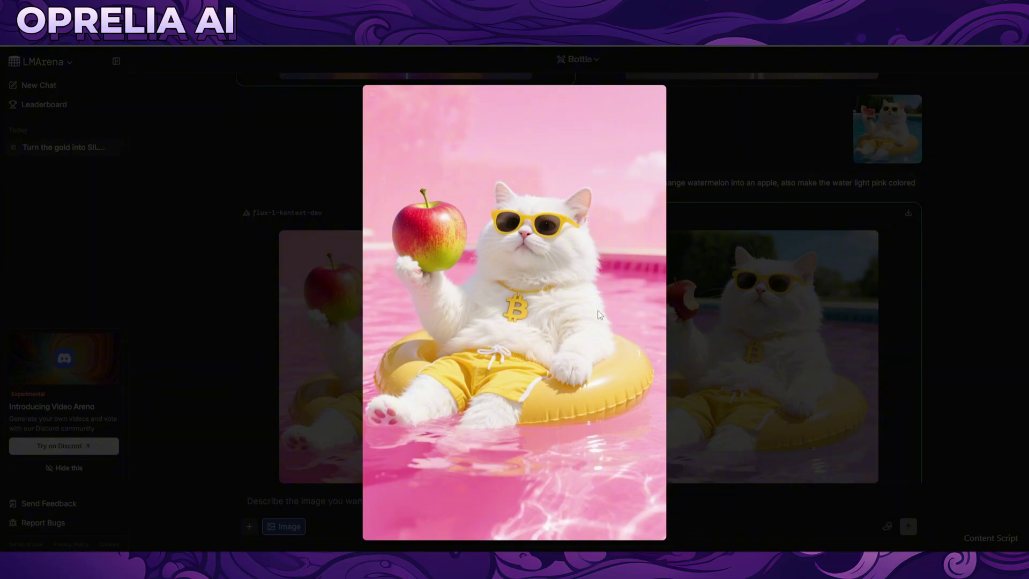
click(719, 313)
click(713, 402)
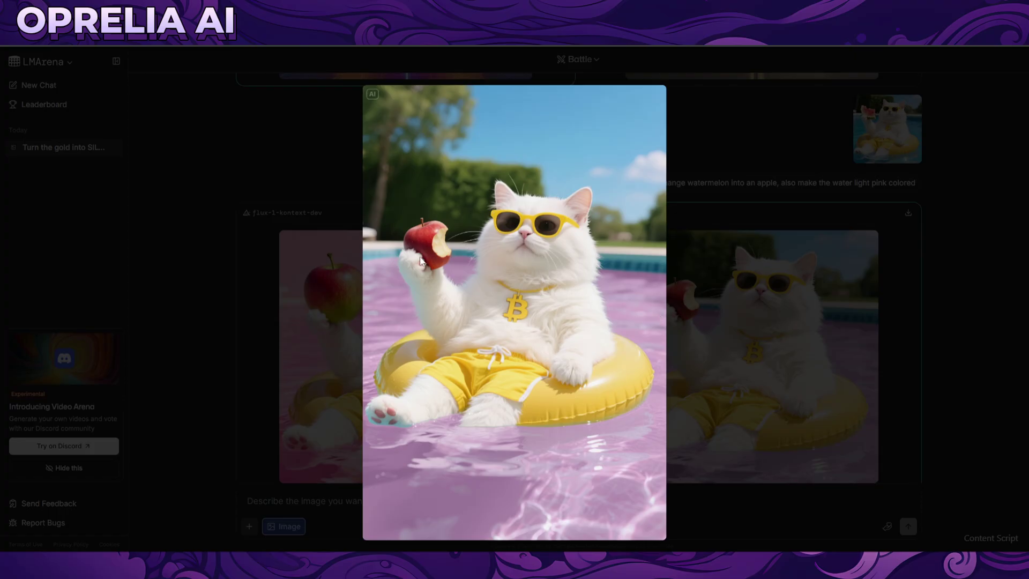
click(749, 284)
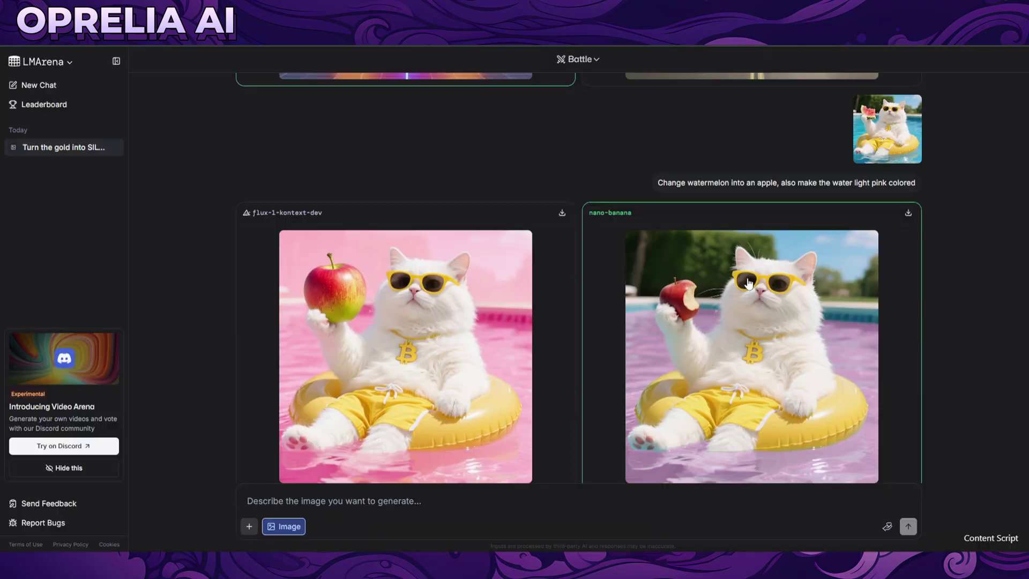
- Recompare the watermelon cat source, flux pink-water cat and nano-banana apple cat enlarged
click(883, 140)
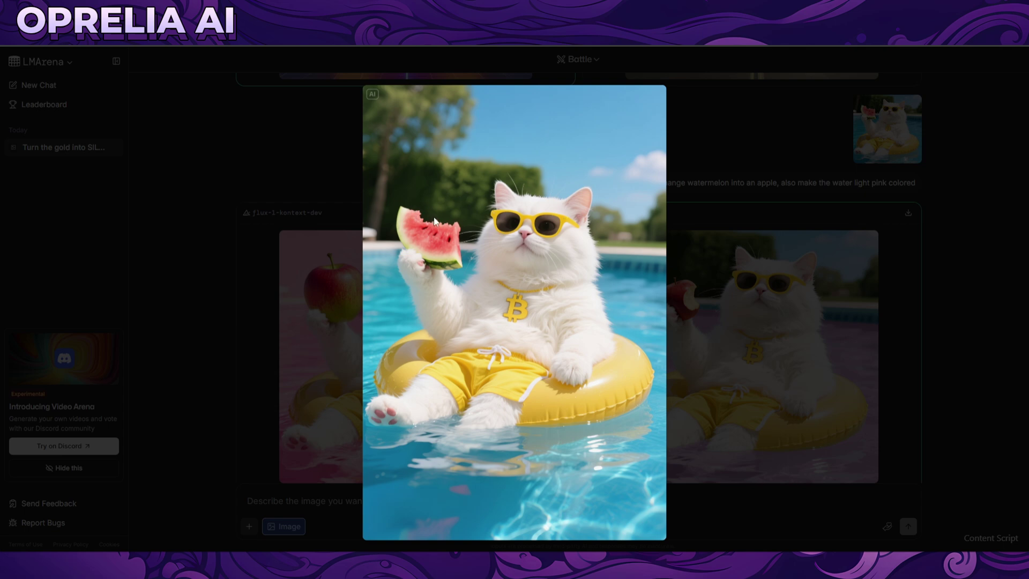
click(332, 353)
click(332, 352)
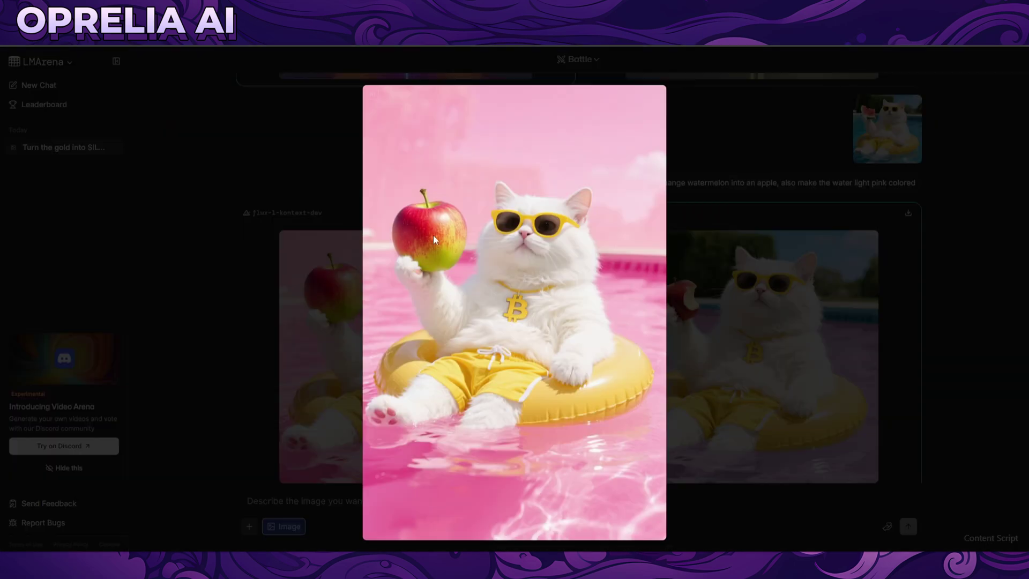
click(658, 255)
click(658, 255)
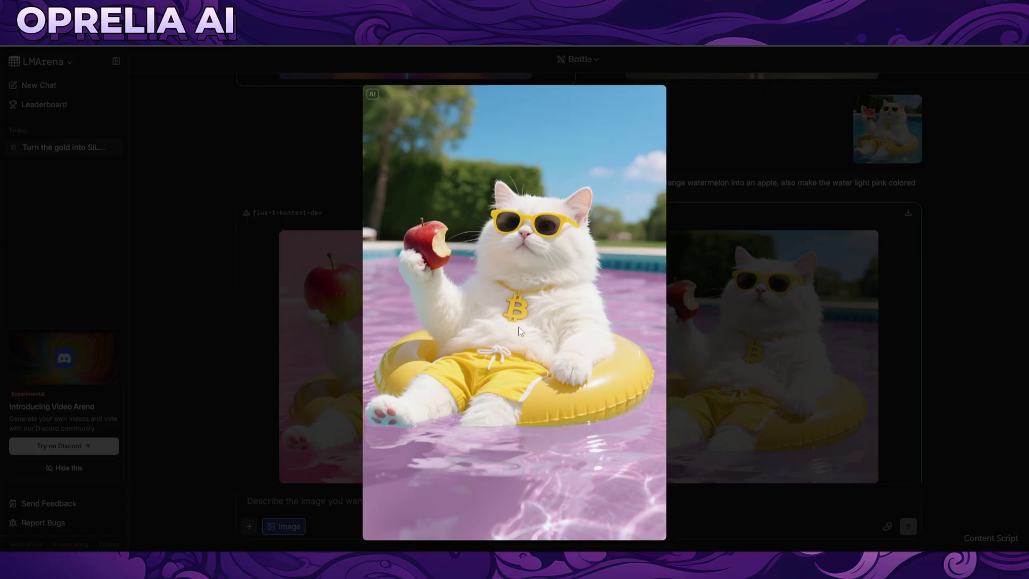
click(761, 282)
- Compare the blue-eyed source portrait with qwen-image-edit's and nano-banana's void-eyes results at full size
scroll(715, 196, down, 7)
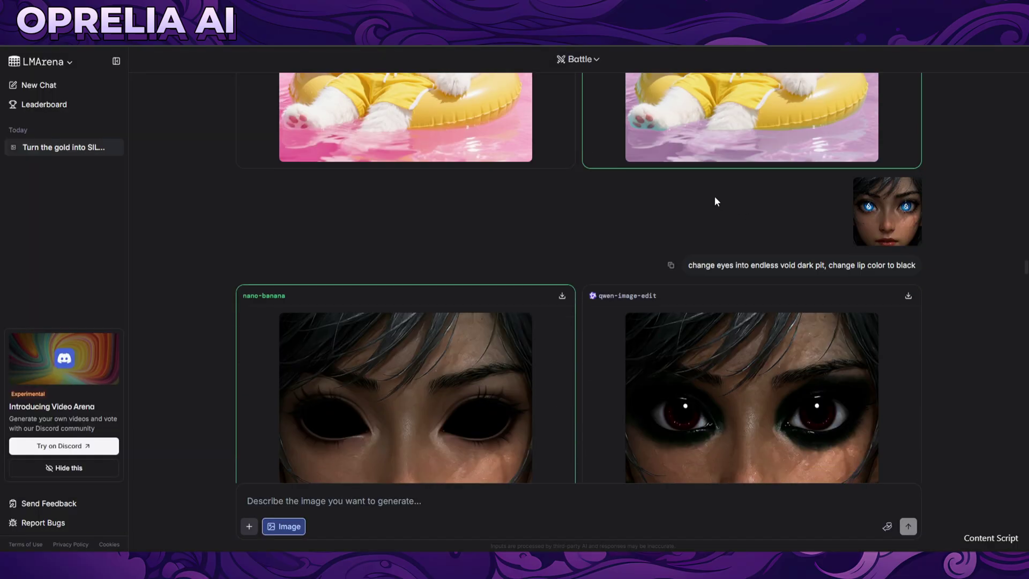
scroll(714, 198, down, 1)
click(905, 103)
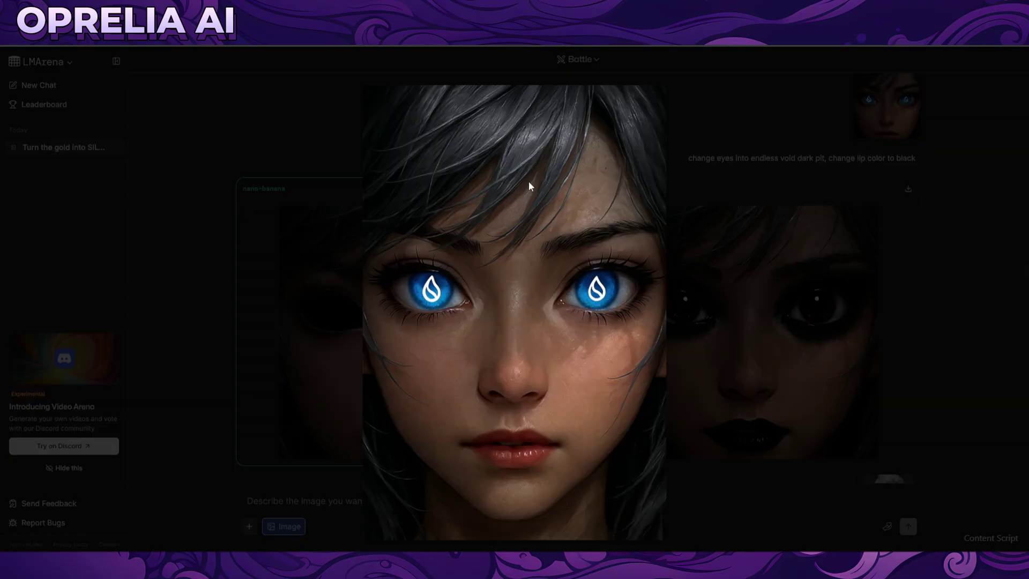
click(778, 172)
drag(742, 158, 837, 158)
click(808, 228)
click(837, 366)
click(723, 381)
click(770, 317)
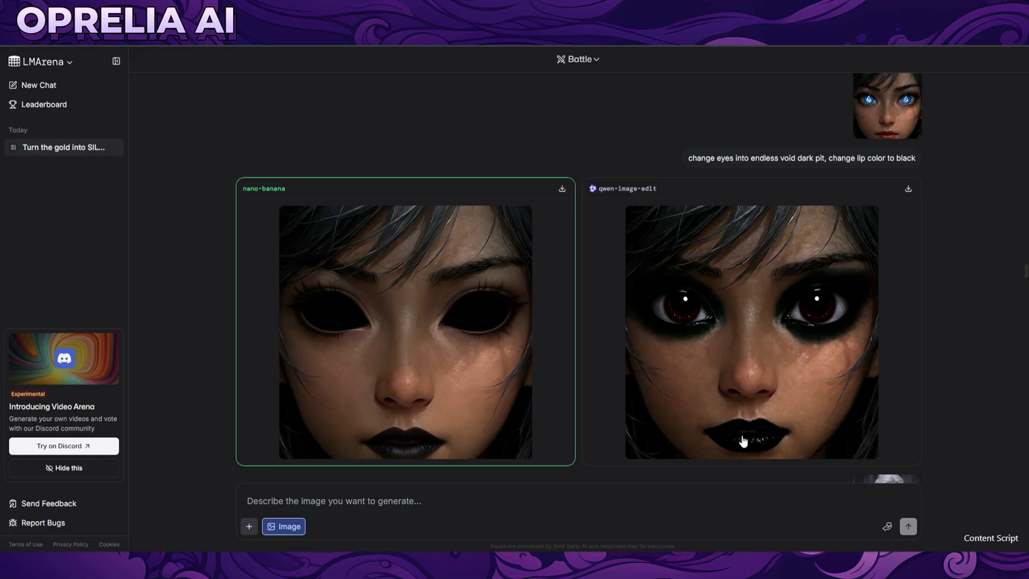
click(361, 370)
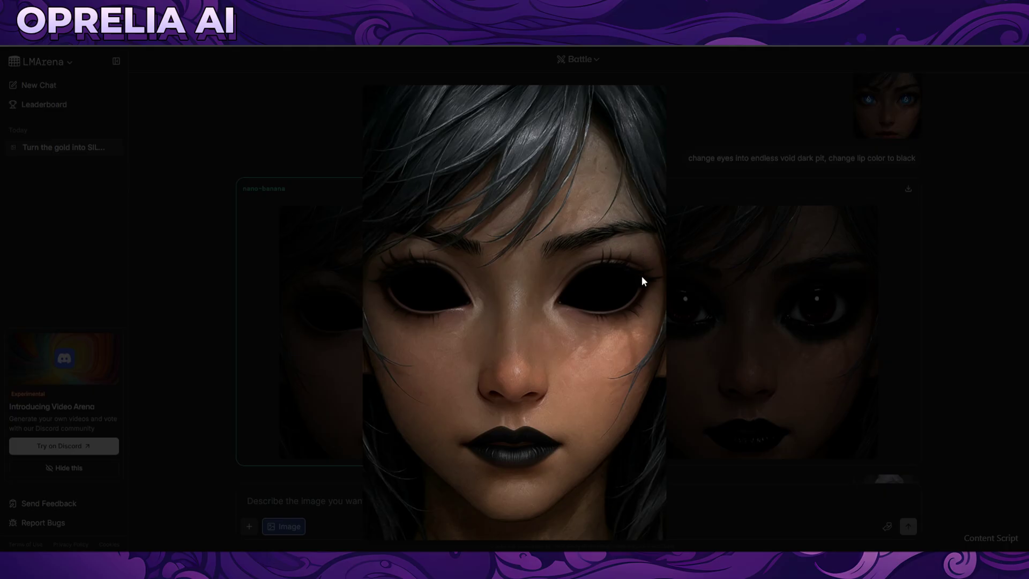
click(706, 276)
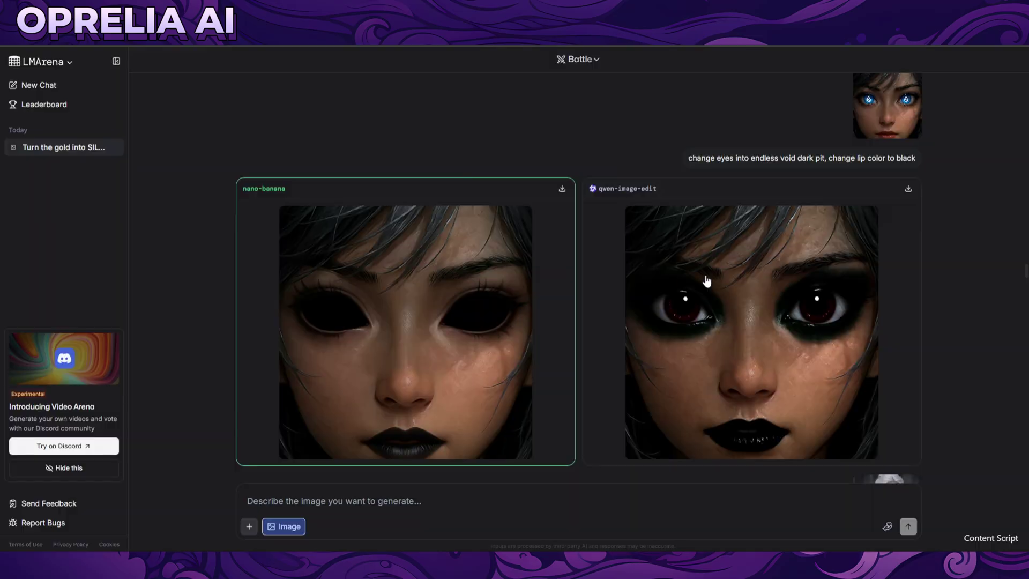
- View the white peacock original, flux's rainbow peacock and nano-banana's snakeskin-branch peacock enlarged
scroll(583, 278, down, 3)
scroll(622, 268, down, 9)
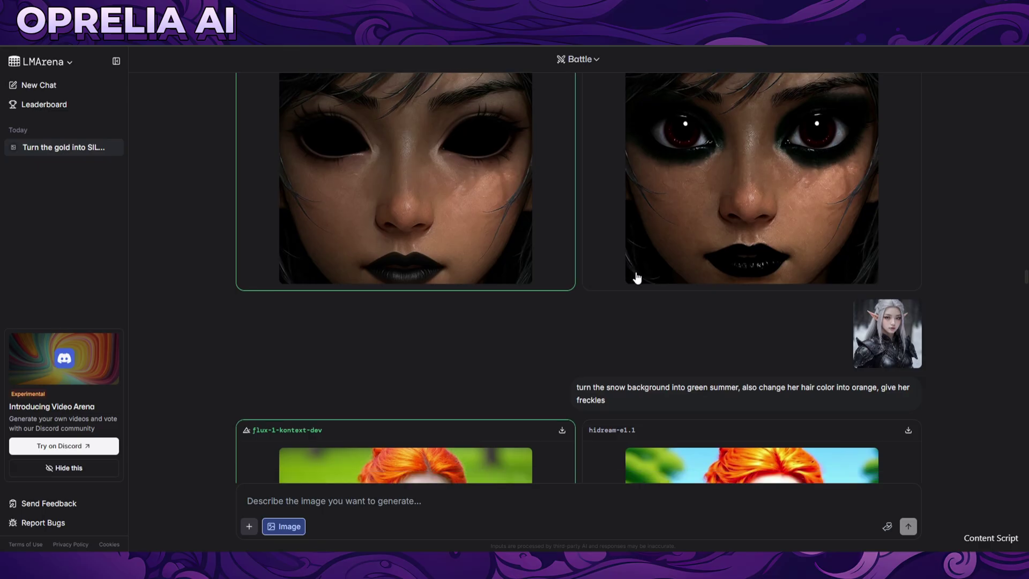
scroll(635, 259, down, 10)
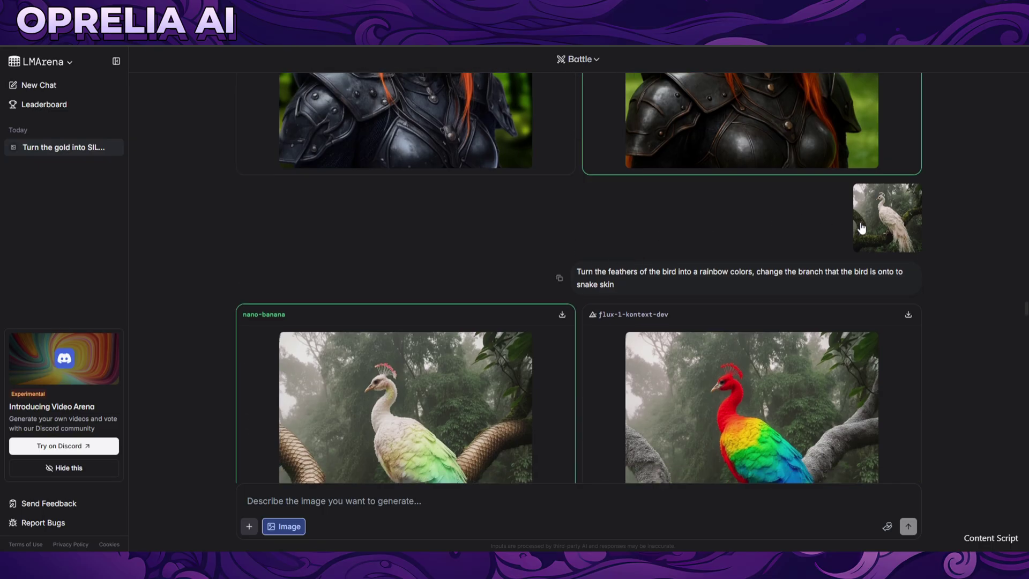
click(861, 227)
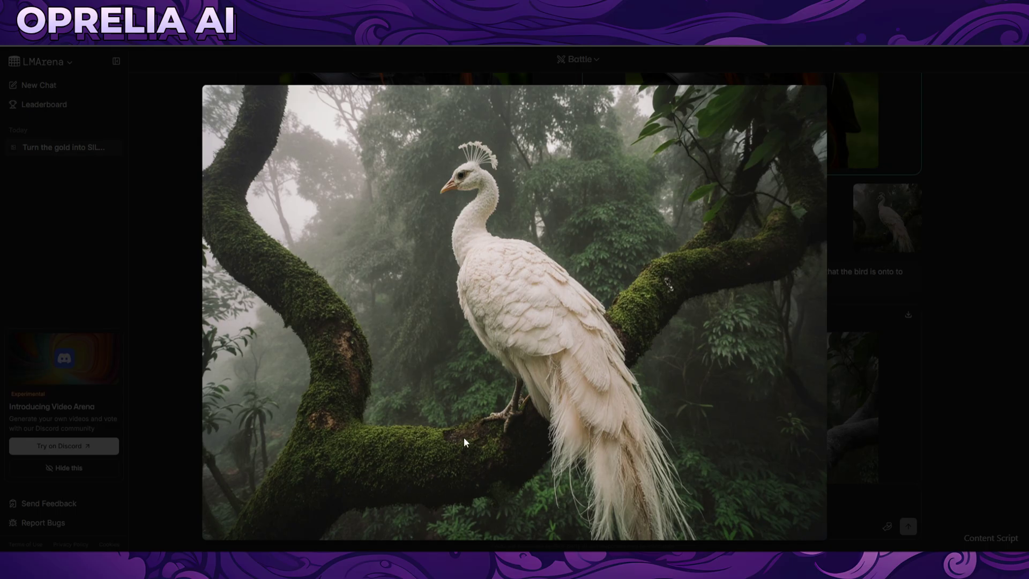
click(863, 362)
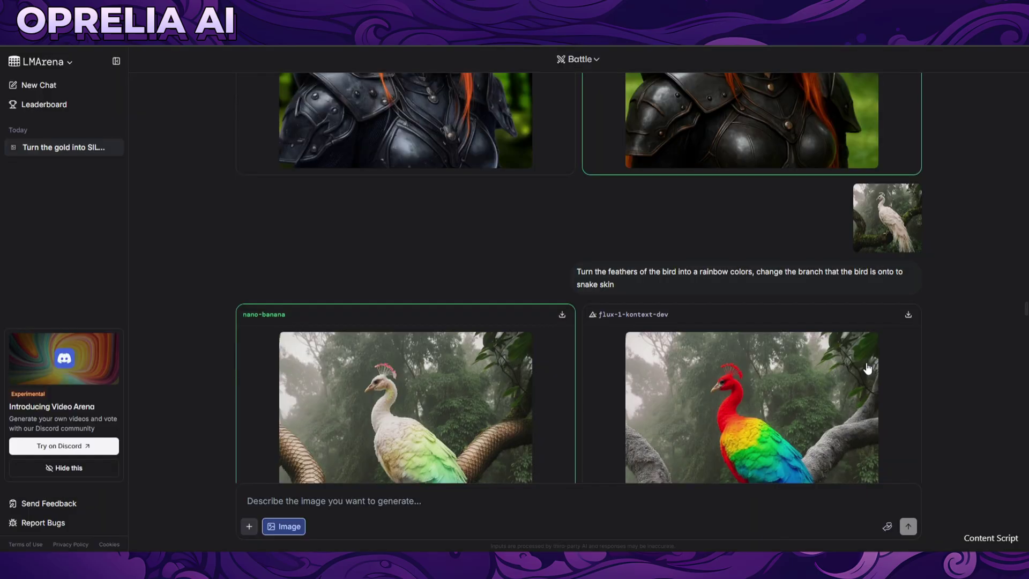
scroll(723, 278, down, 4)
click(732, 268)
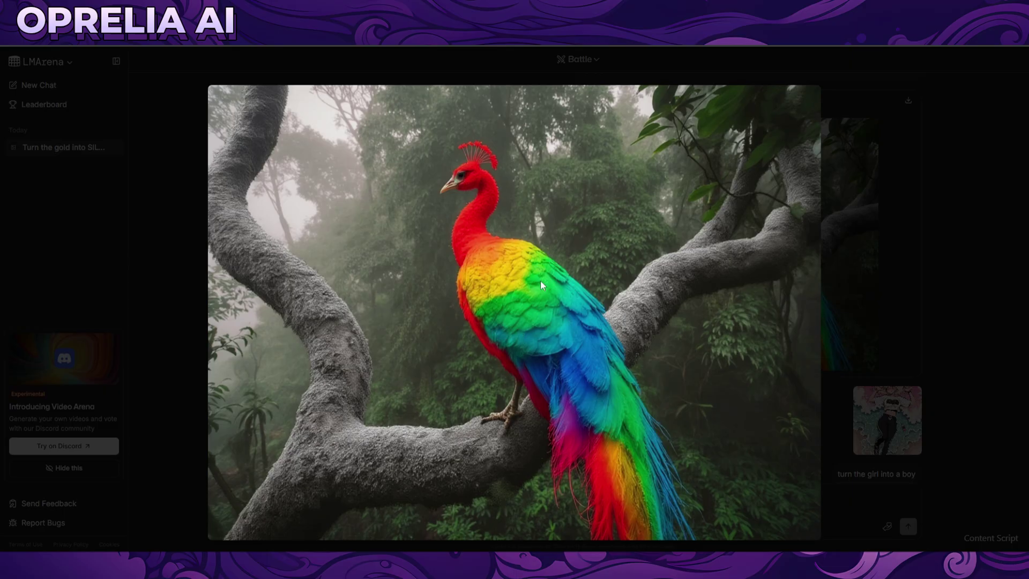
click(837, 302)
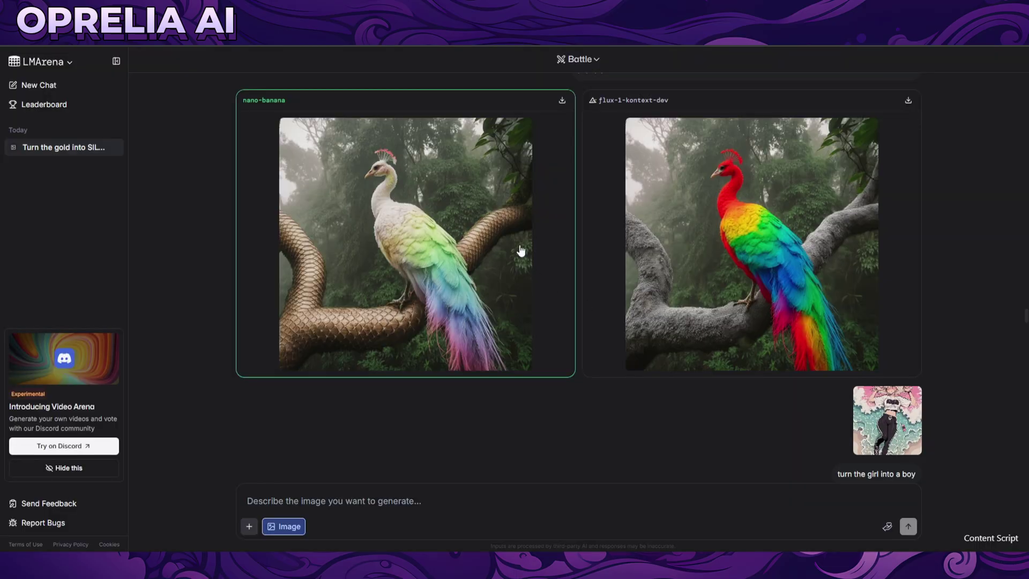
click(515, 244)
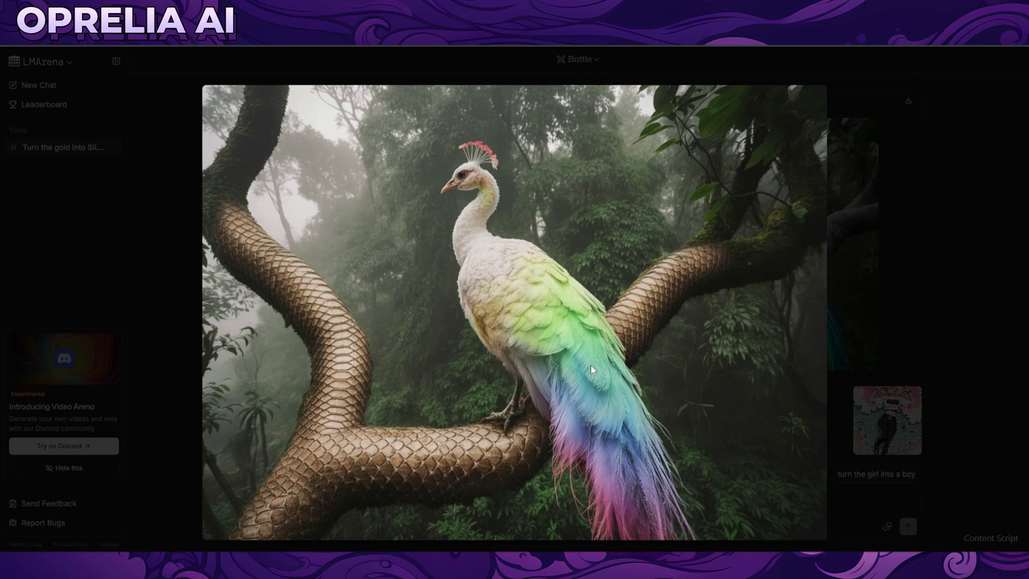
click(884, 239)
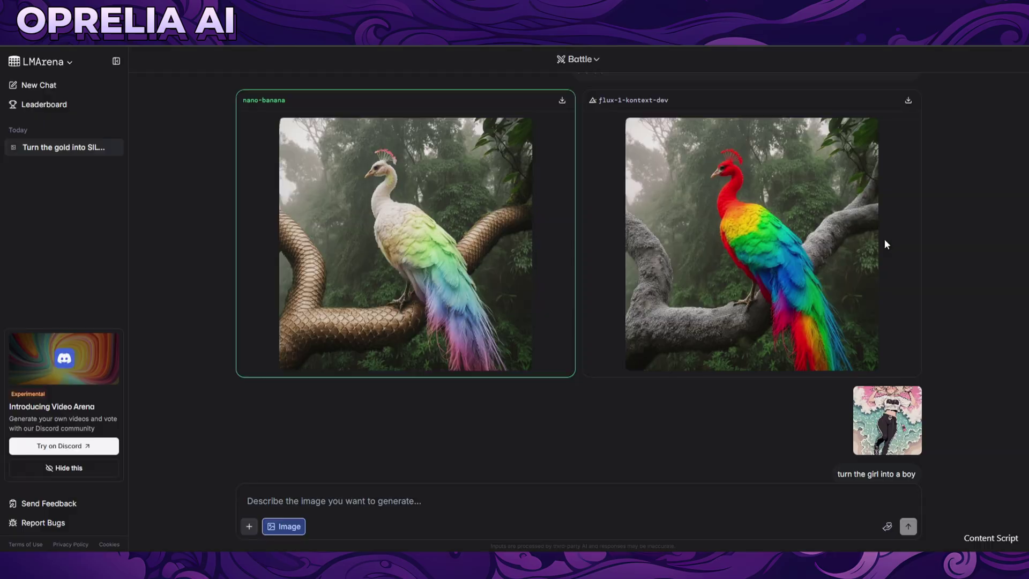
- Return to the rainbow-feathers prompt and view nano-banana's peacock result enlarged again
scroll(796, 254, up, 2)
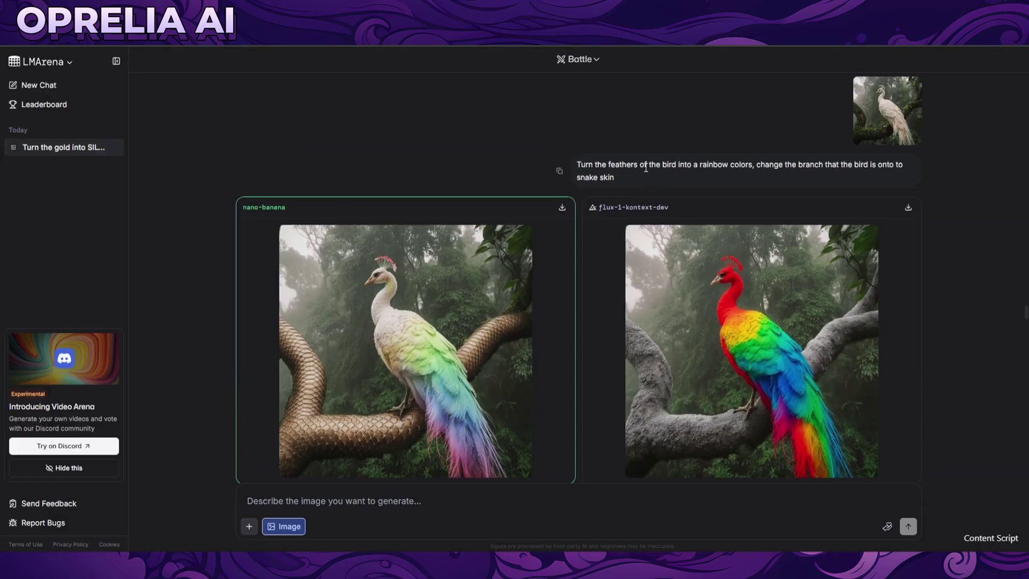
drag(614, 164, 650, 164)
click(409, 335)
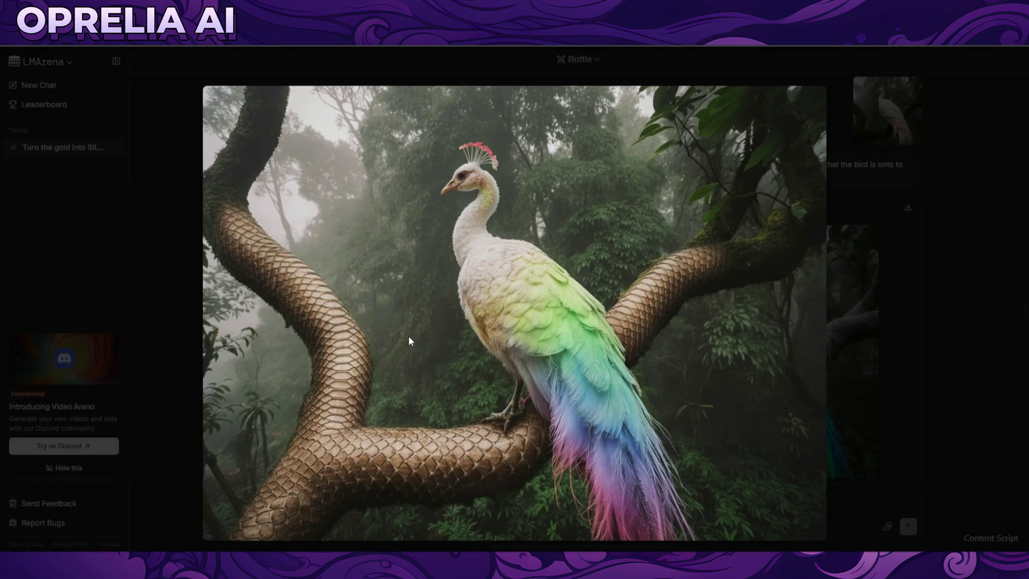
click(841, 292)
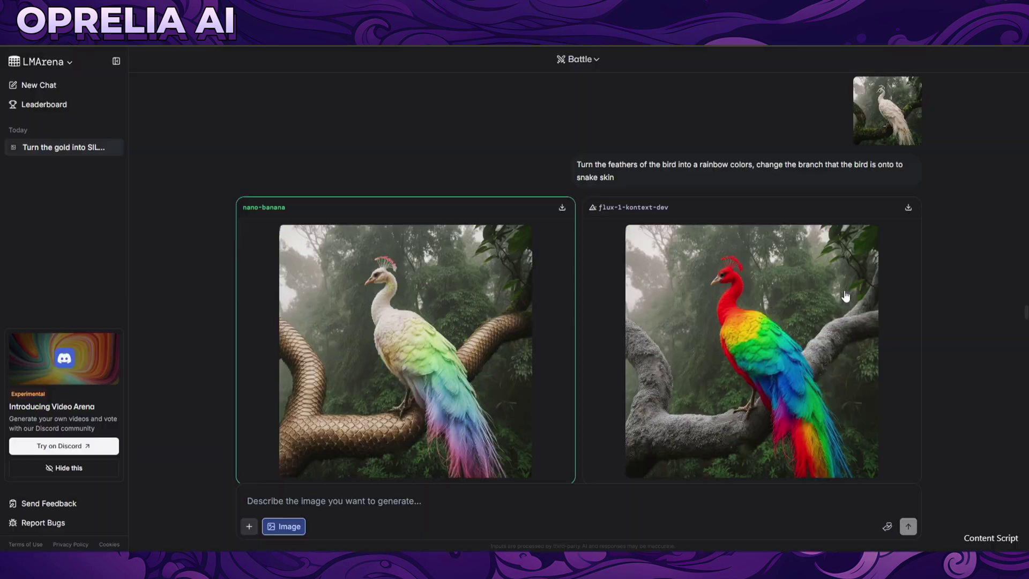
scroll(440, 261, down, 4)
- View the original girl, qwen-image-edit's short-haired boy and nano-banana's long-haired result each at full size
scroll(540, 242, down, 3)
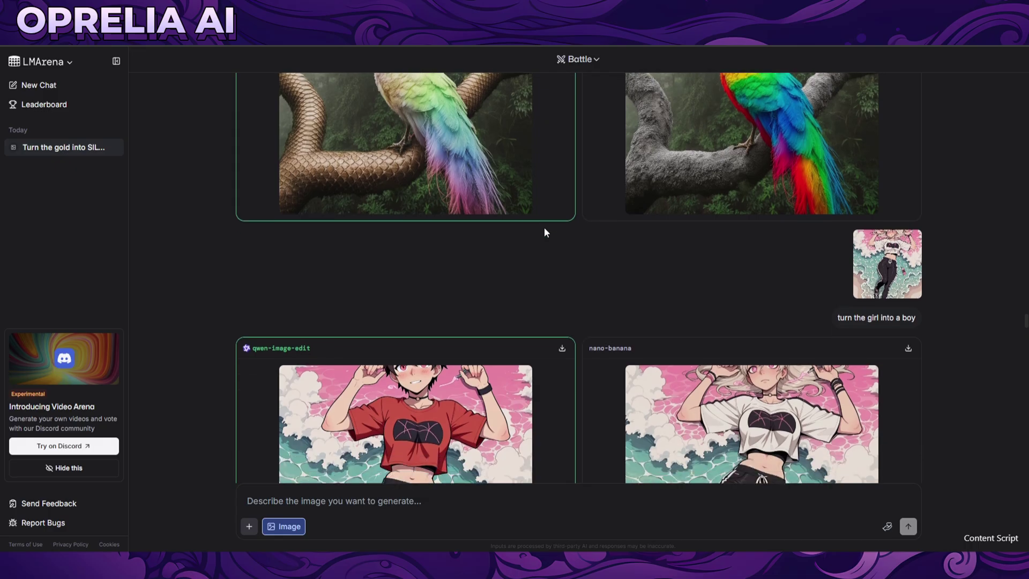
scroll(599, 196, down, 1)
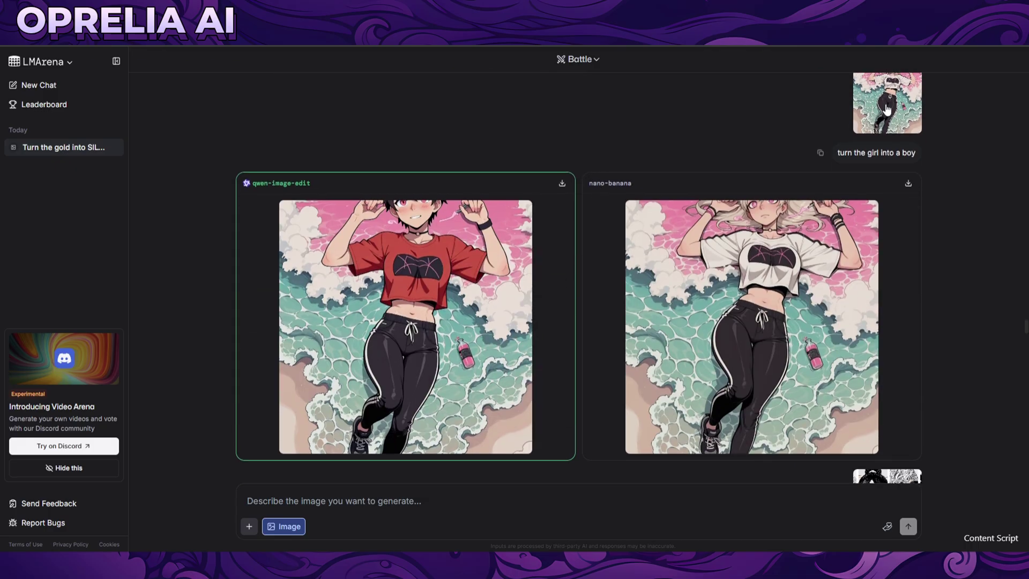
click(485, 312)
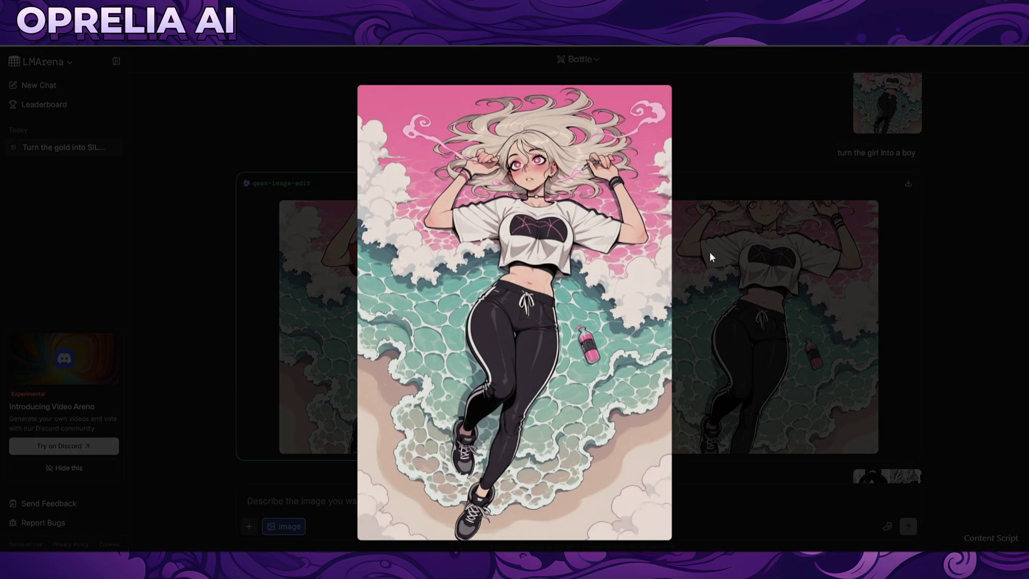
click(849, 334)
click(849, 334)
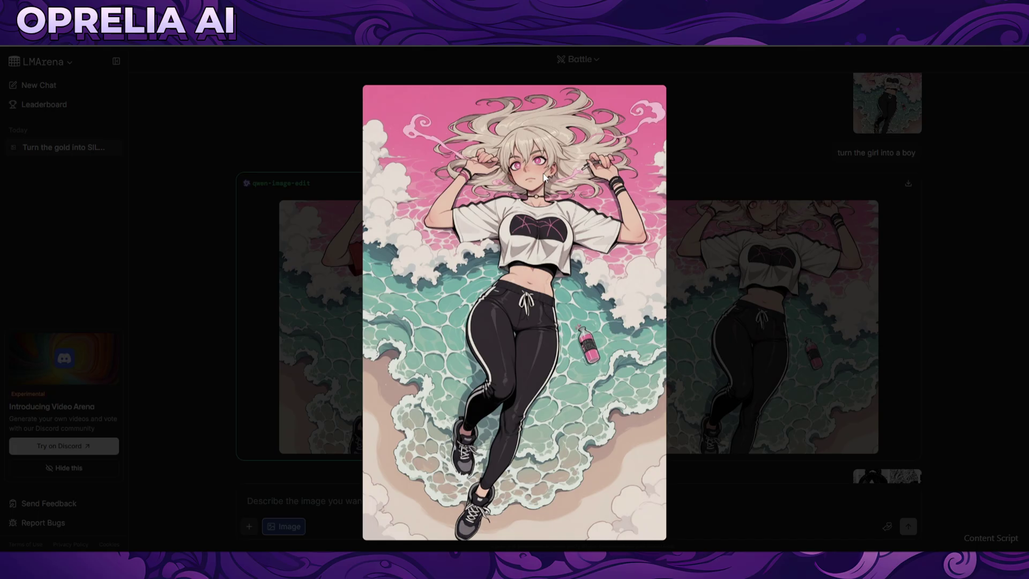
click(353, 299)
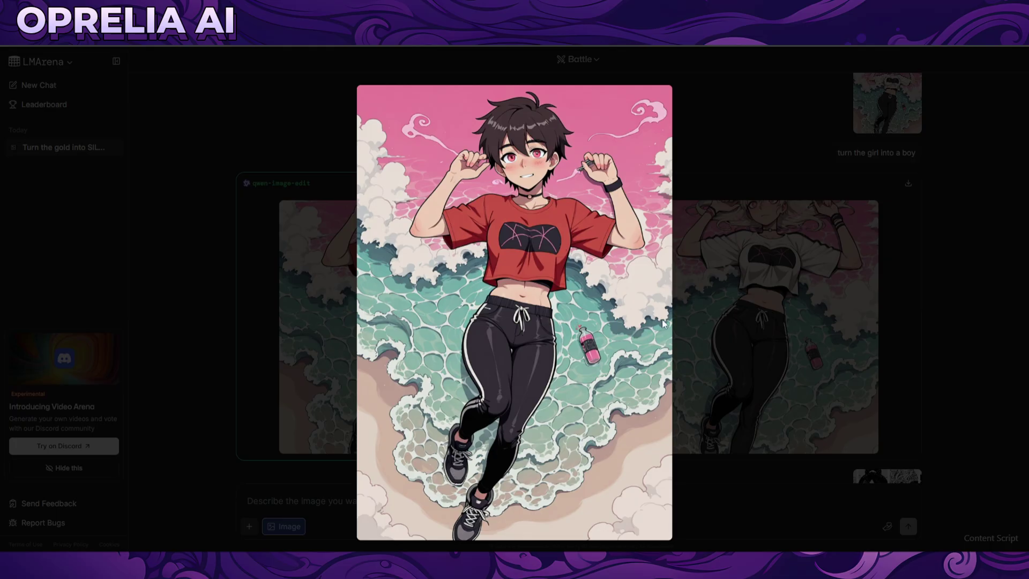
click(693, 284)
click(692, 284)
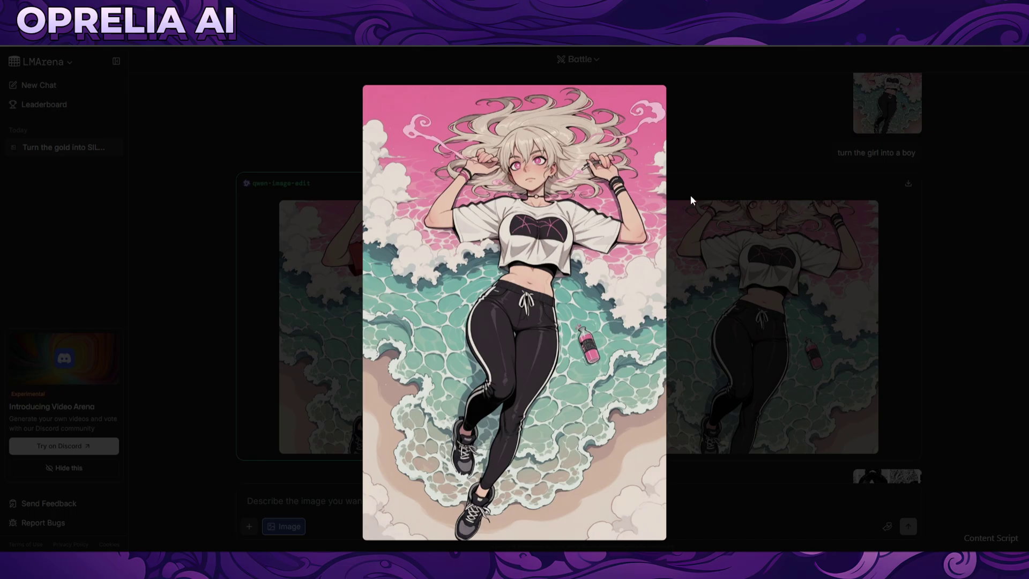
click(745, 223)
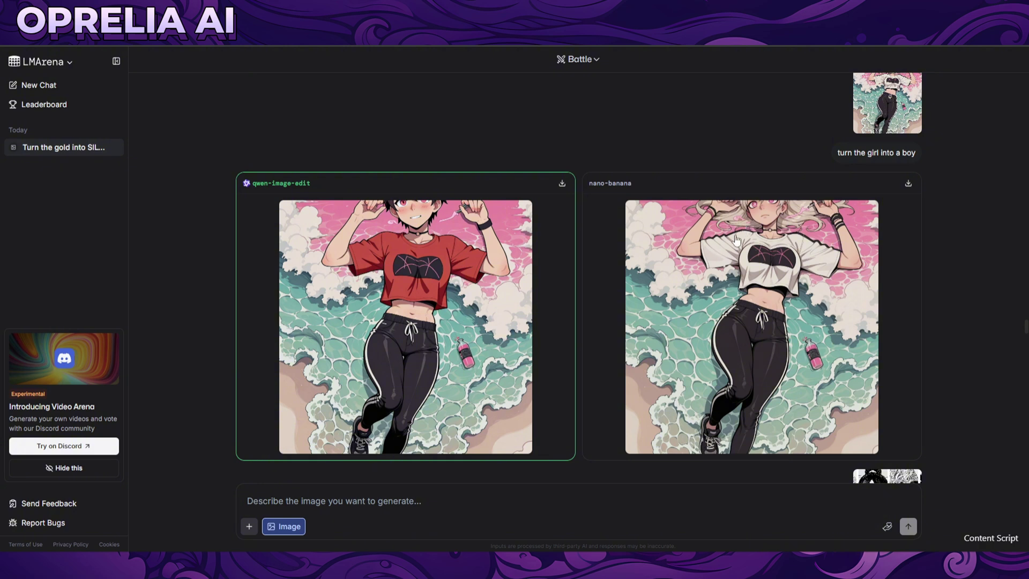
- Scroll to the 'Give this comic book colors' round and view the original and both coloured comics enlarged
scroll(537, 267, down, 2)
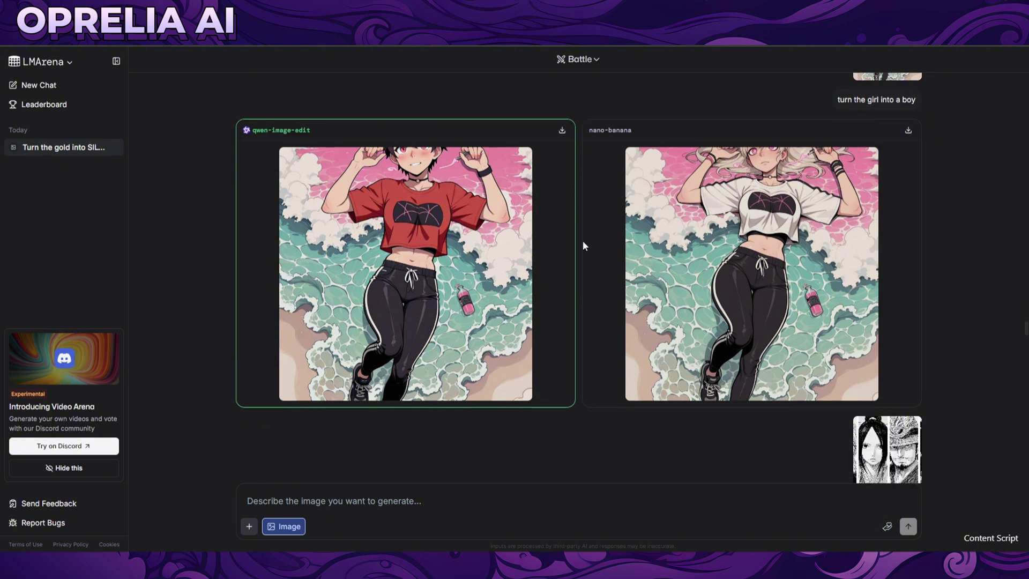
scroll(520, 191, down, 2)
scroll(536, 176, down, 2)
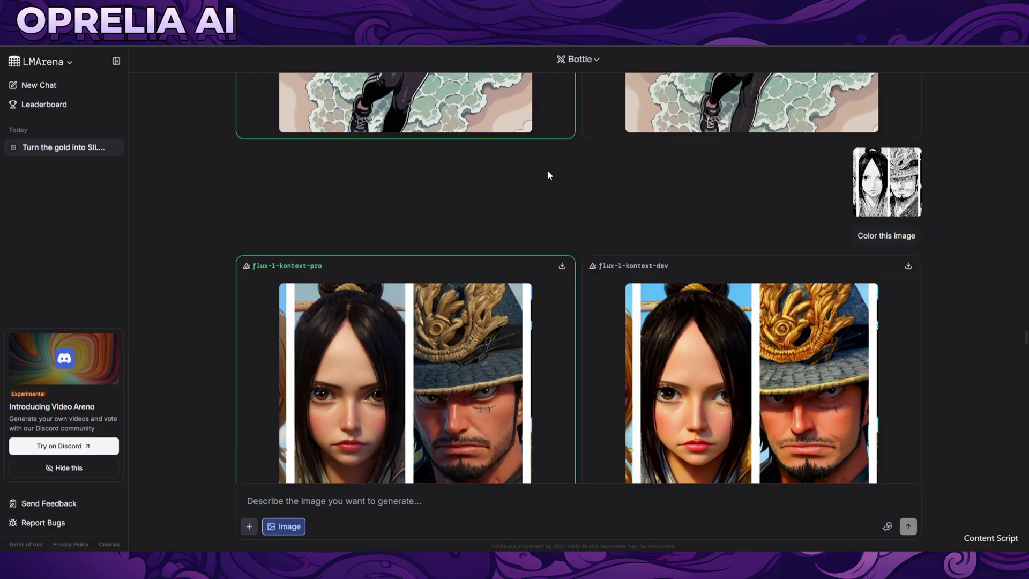
scroll(578, 160, down, 2)
scroll(596, 157, down, 3)
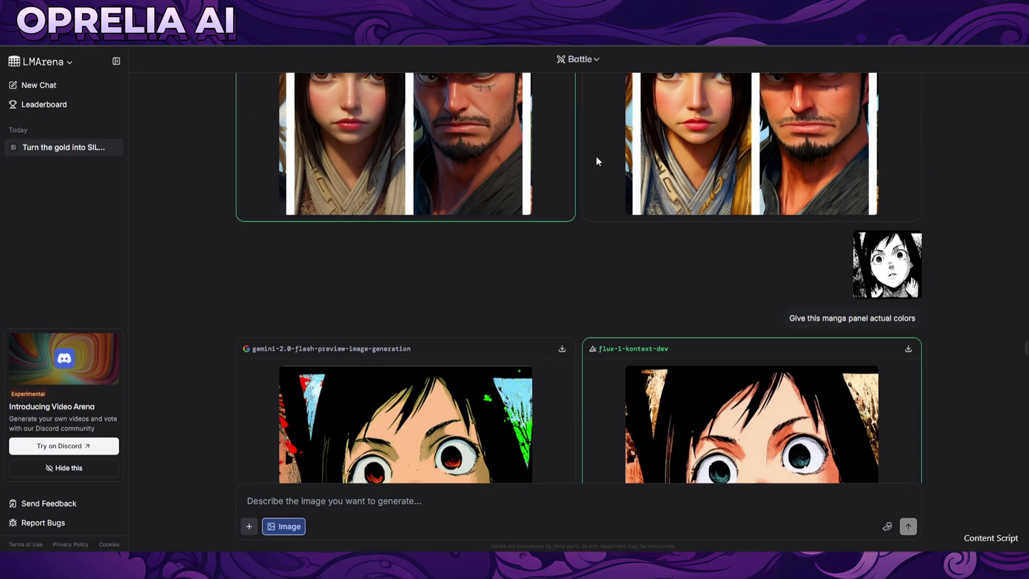
scroll(596, 157, down, 6)
scroll(596, 157, down, 3)
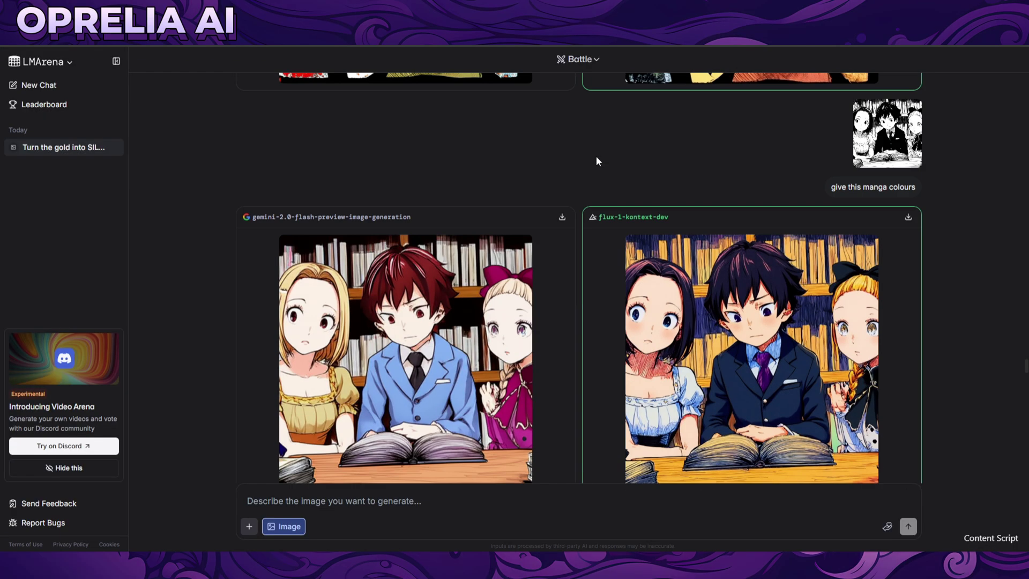
scroll(596, 158, down, 8)
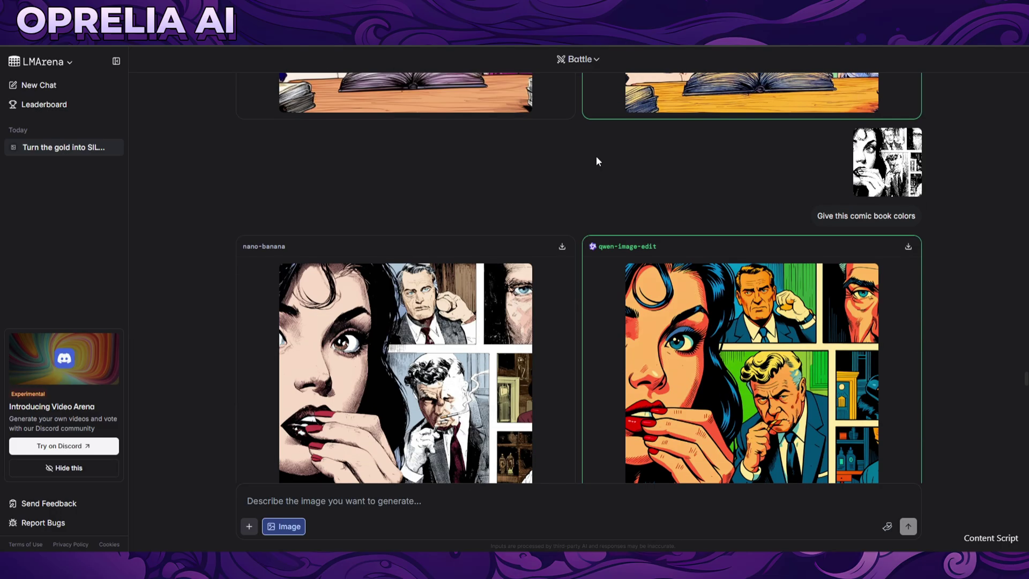
click(879, 189)
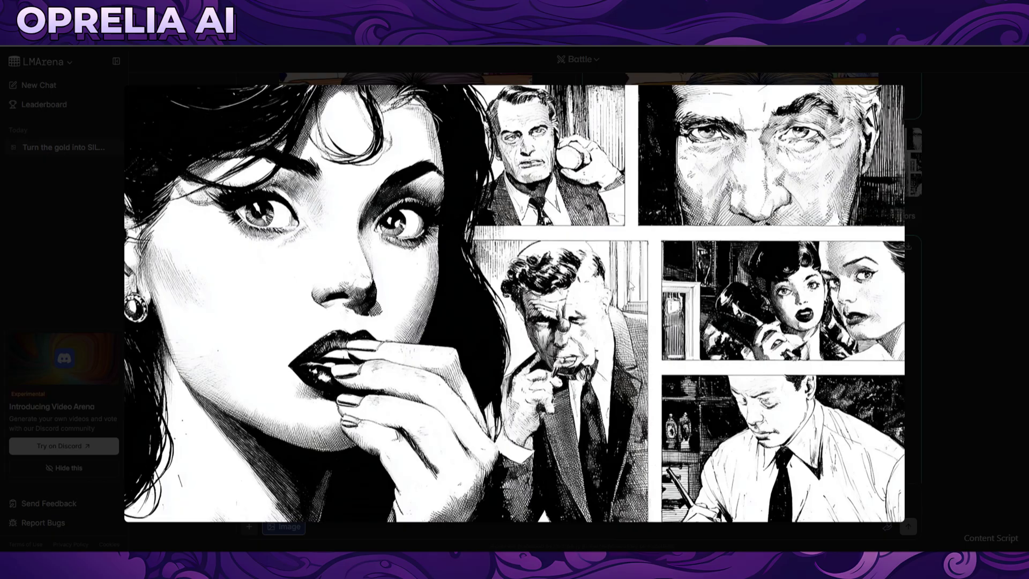
click(940, 317)
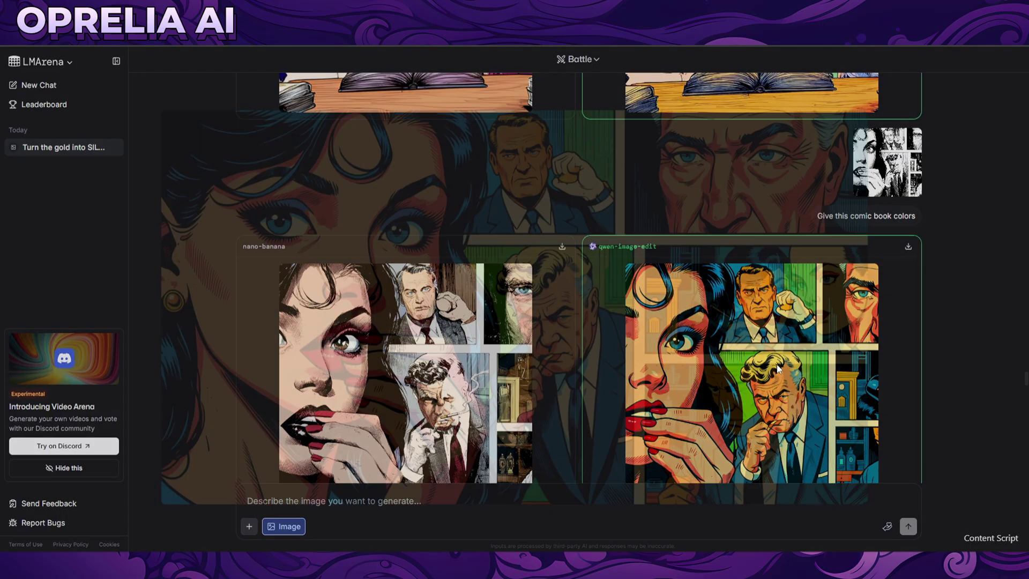
click(426, 328)
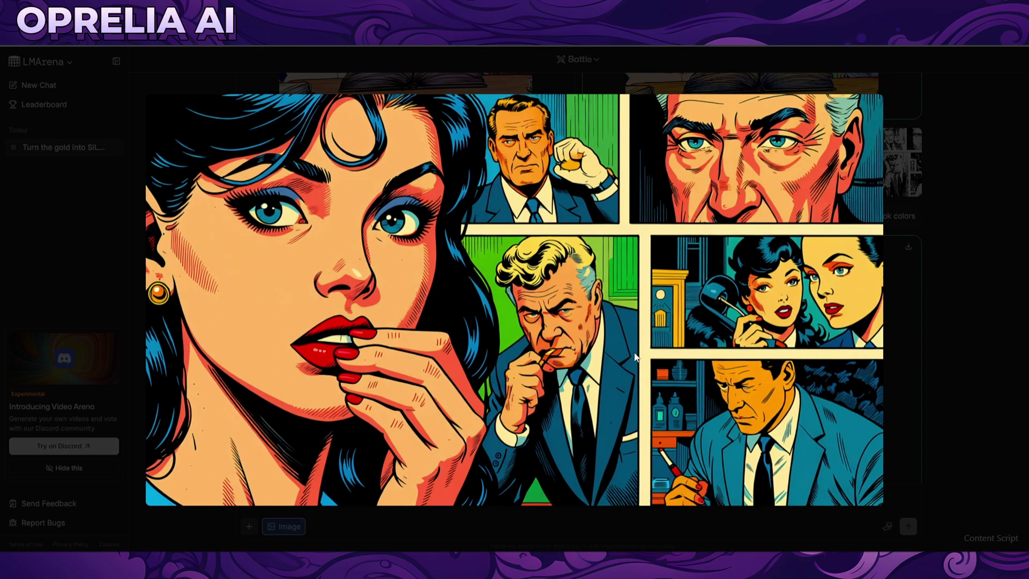
click(897, 346)
click(728, 336)
click(908, 330)
- Recheck the black-and-white original against nano-banana's and qwen-image-edit's colourings at full size
click(856, 179)
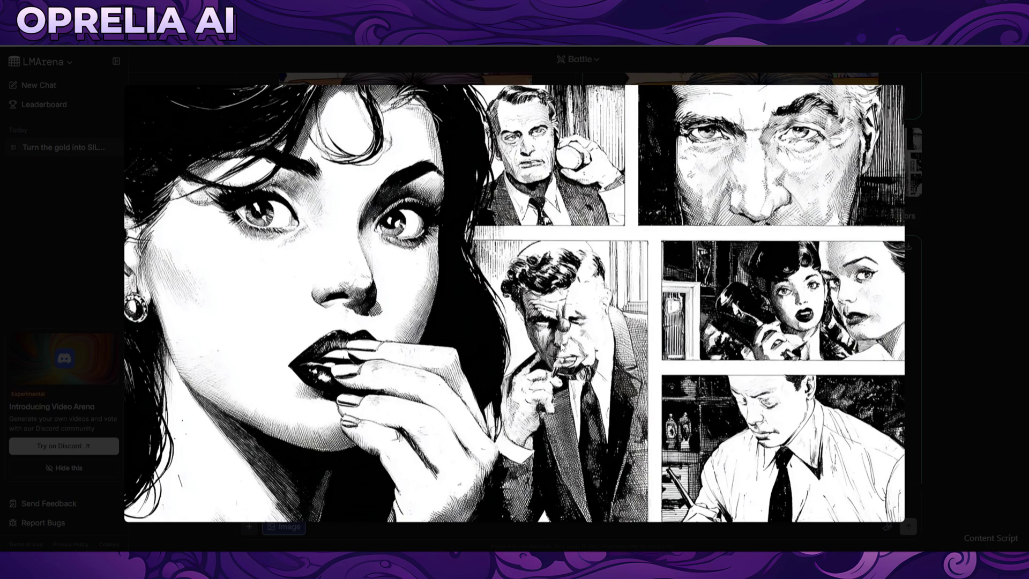
click(951, 361)
click(435, 348)
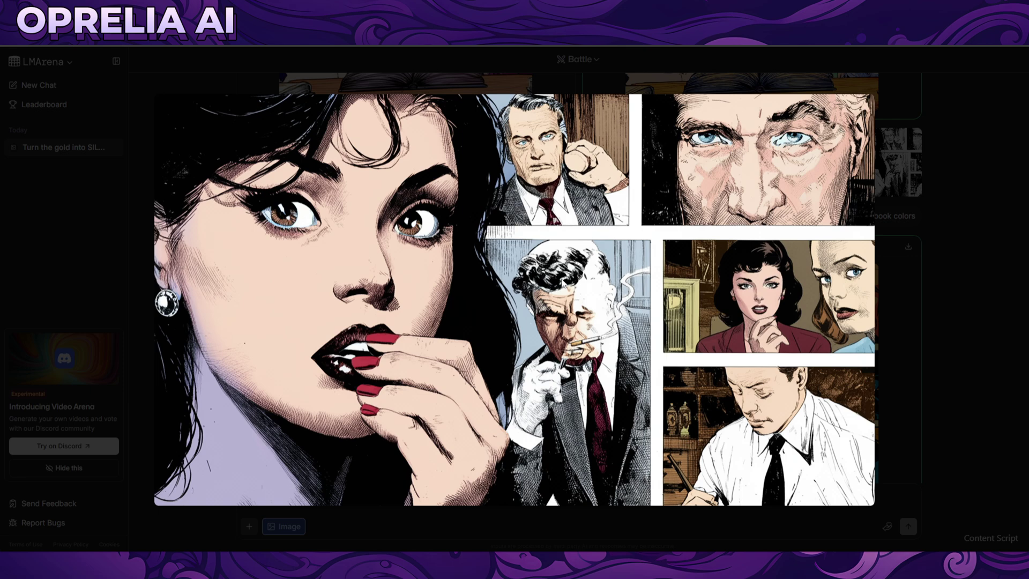
click(921, 361)
click(803, 348)
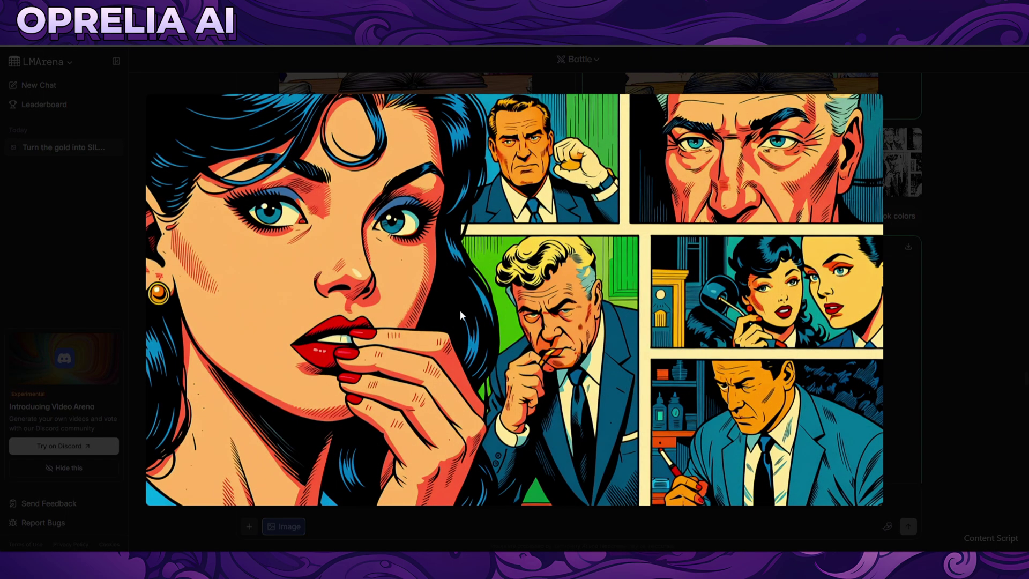
click(928, 359)
click(492, 297)
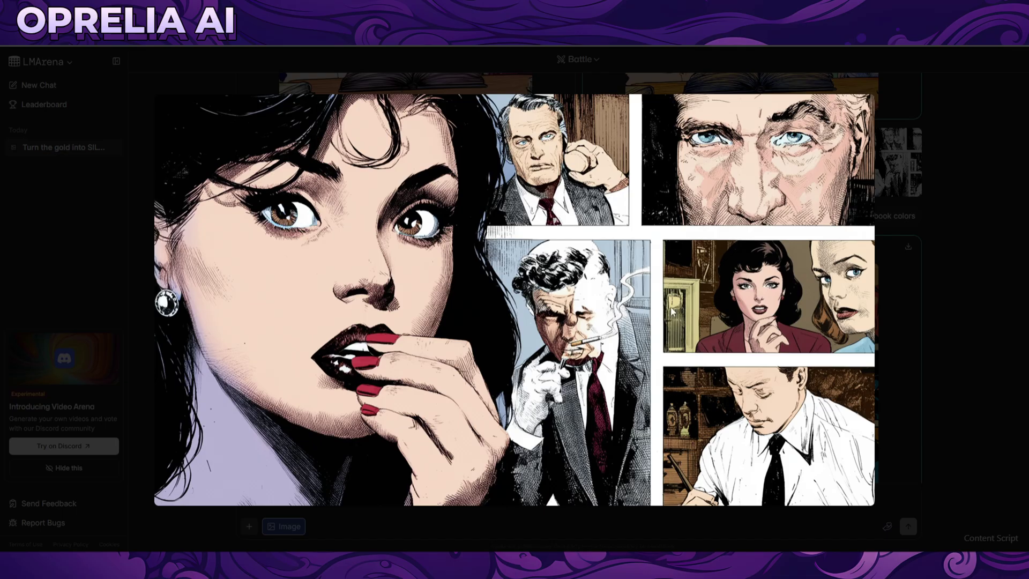
click(909, 314)
click(887, 161)
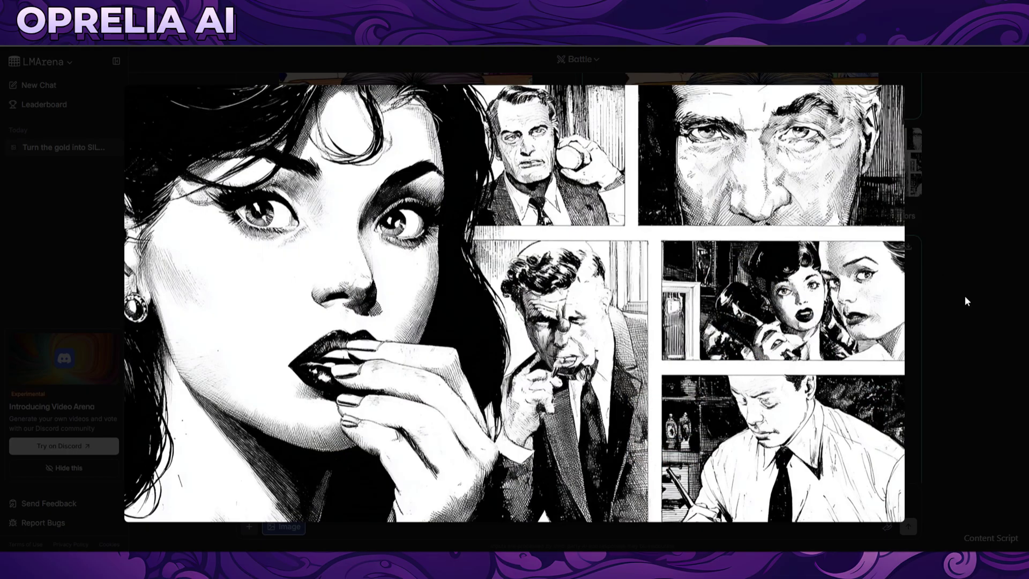
click(979, 304)
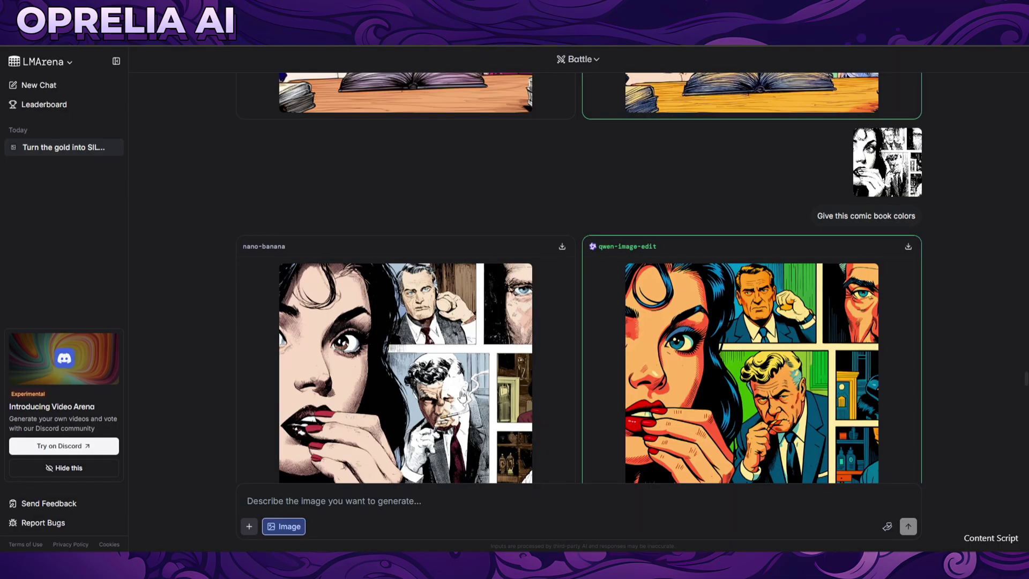
- View the original three-face panel, then qwen-image-edit's and nano-banana's coloured versions at full size
scroll(555, 356, down, 10)
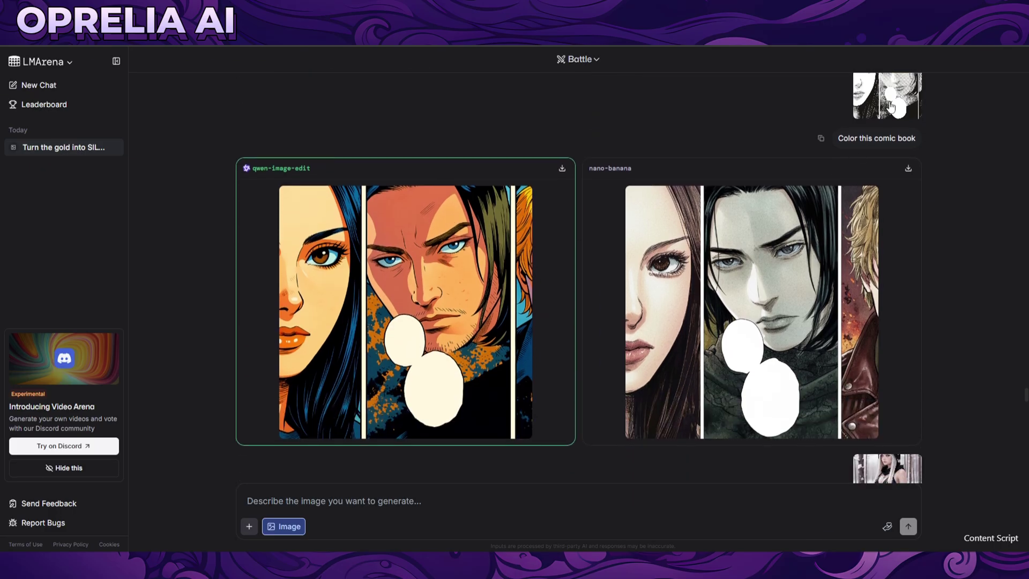
click(889, 104)
click(979, 304)
click(513, 317)
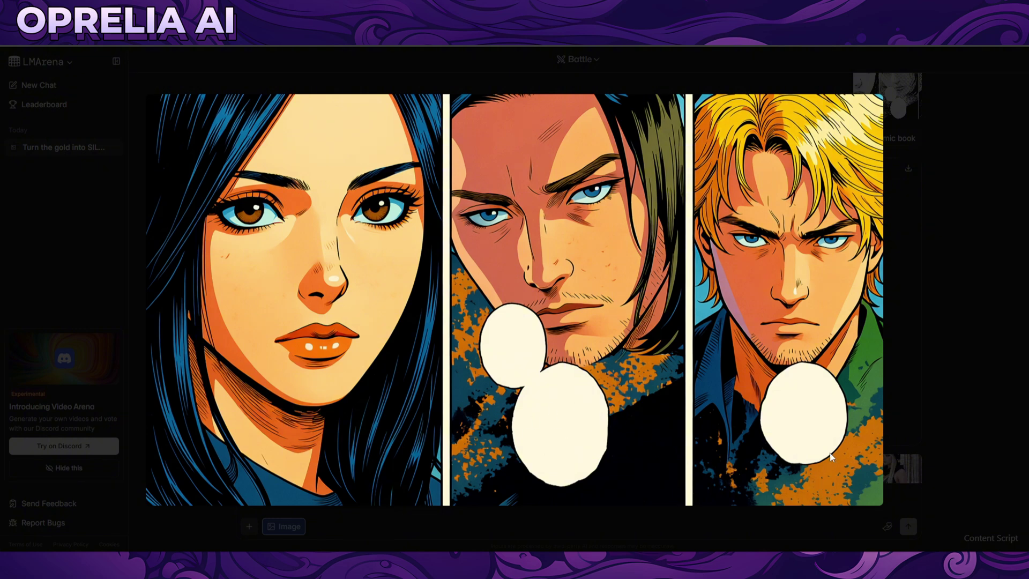
click(927, 390)
click(853, 376)
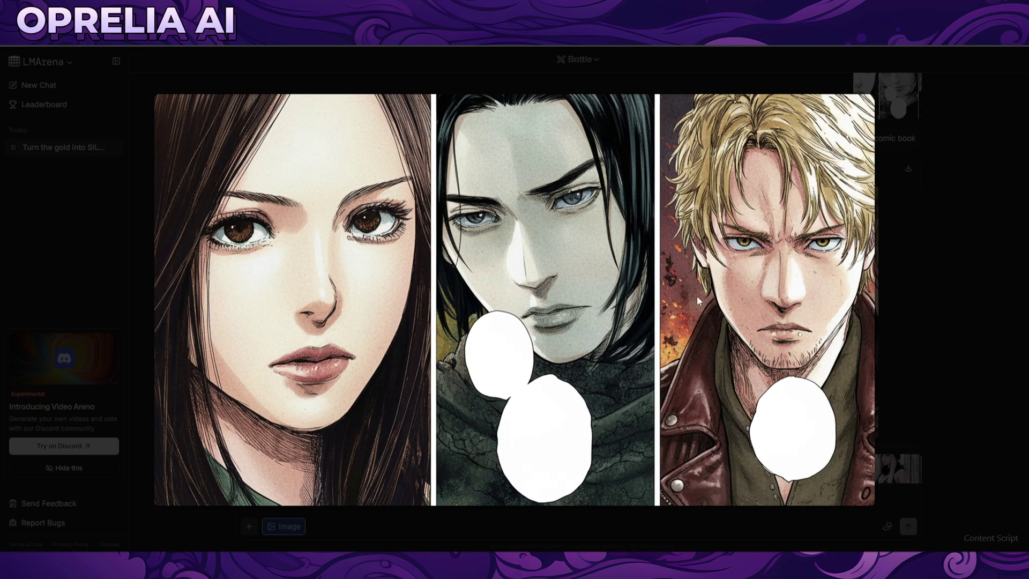
click(928, 324)
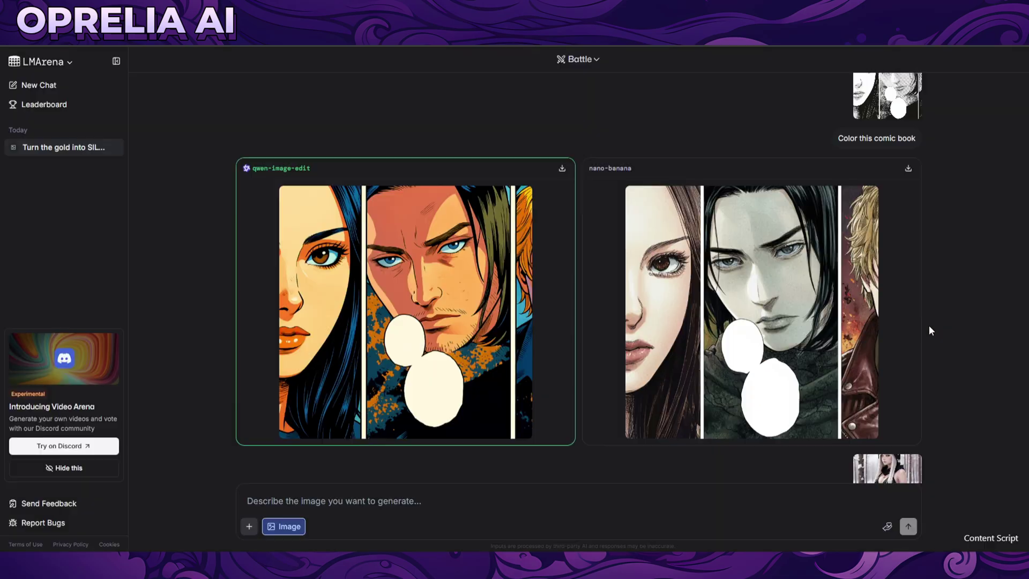
scroll(680, 283, down, 5)
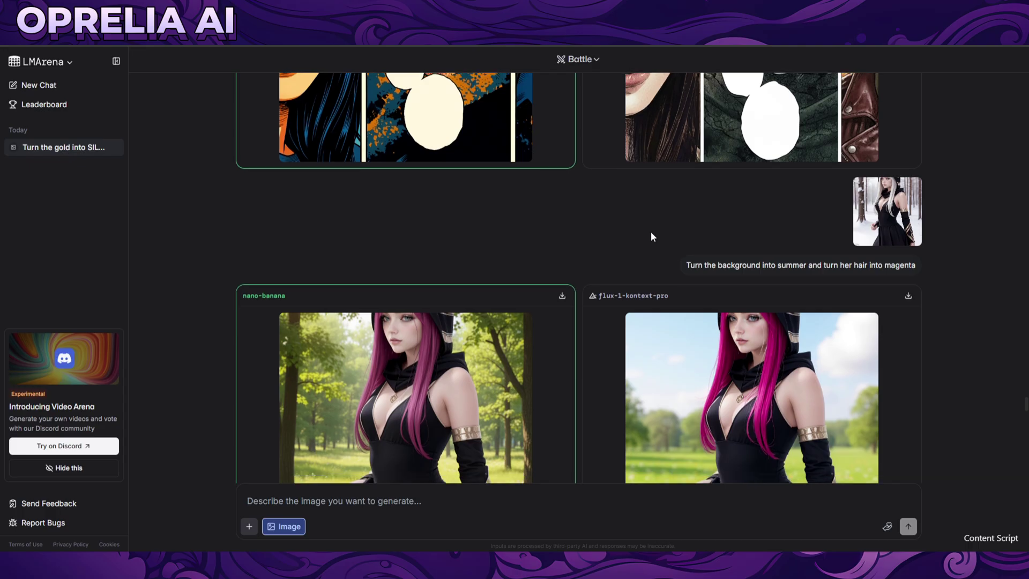
- Enlarge the snowy original and nano-banana's sunlit magenta-hair edit, then return to the side-by-side view
scroll(650, 231, down, 2)
click(868, 114)
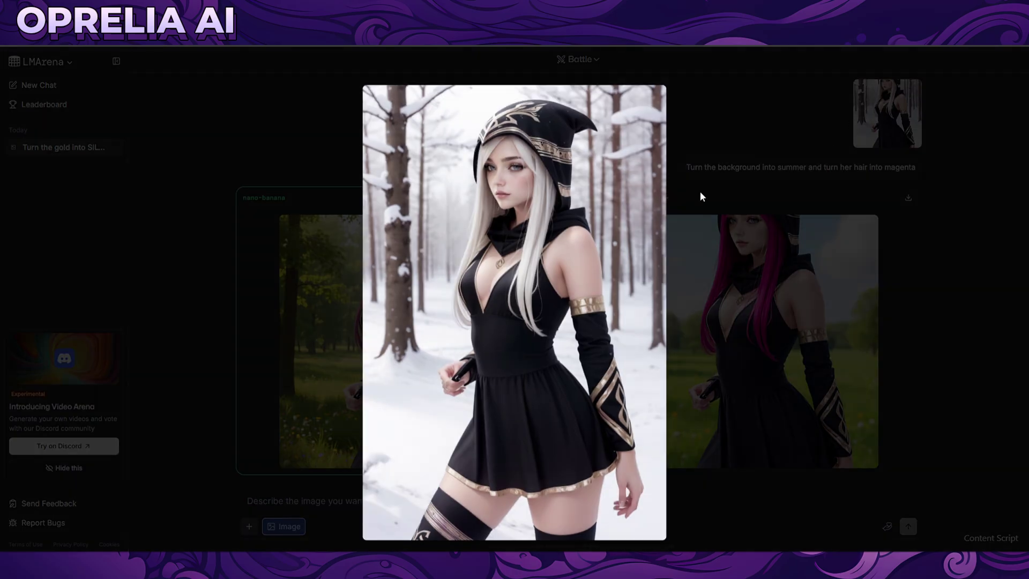
click(817, 184)
drag(708, 178, 799, 182)
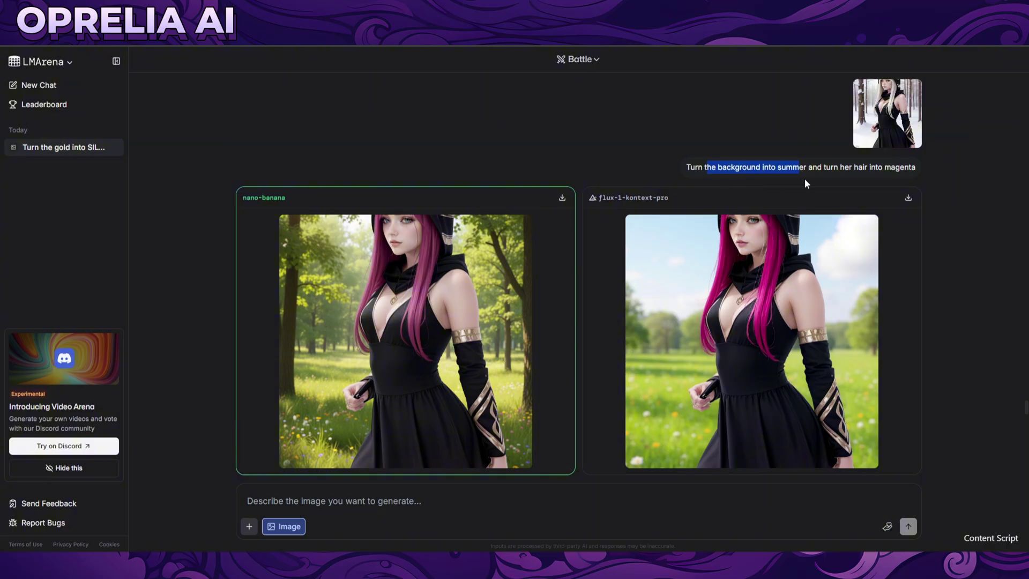
click(805, 180)
click(419, 303)
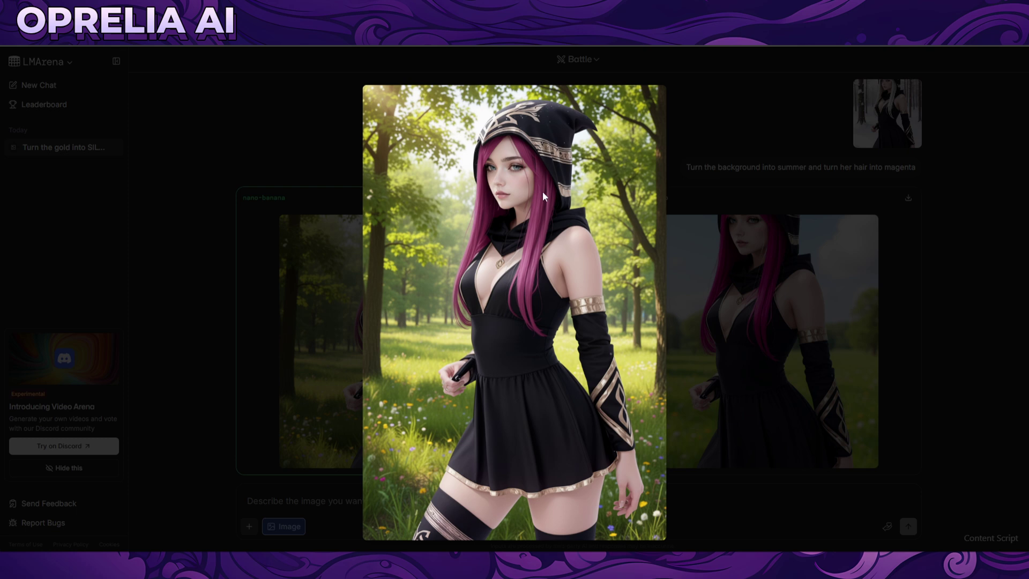
click(887, 112)
click(887, 112)
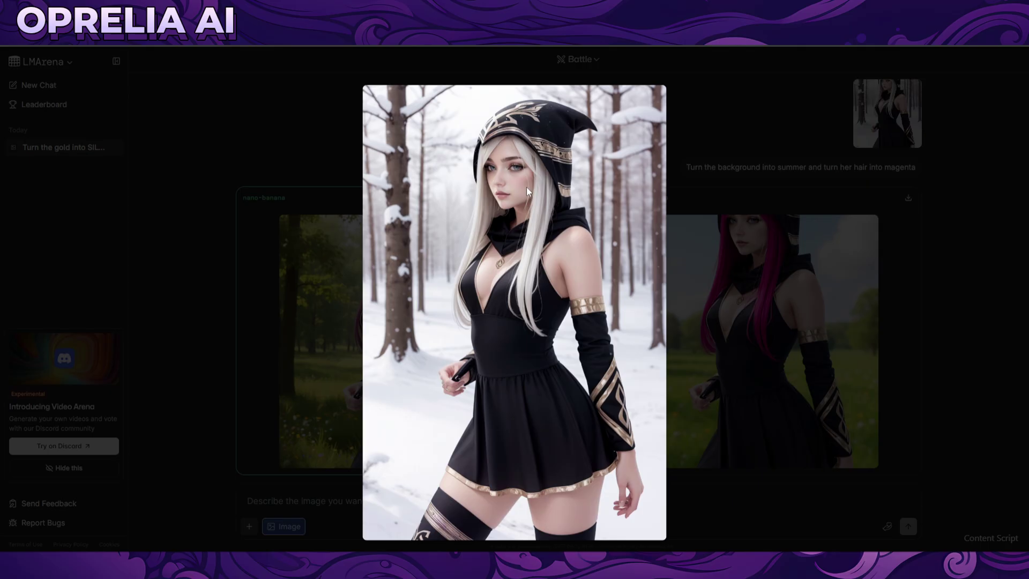
click(345, 281)
click(375, 278)
click(241, 343)
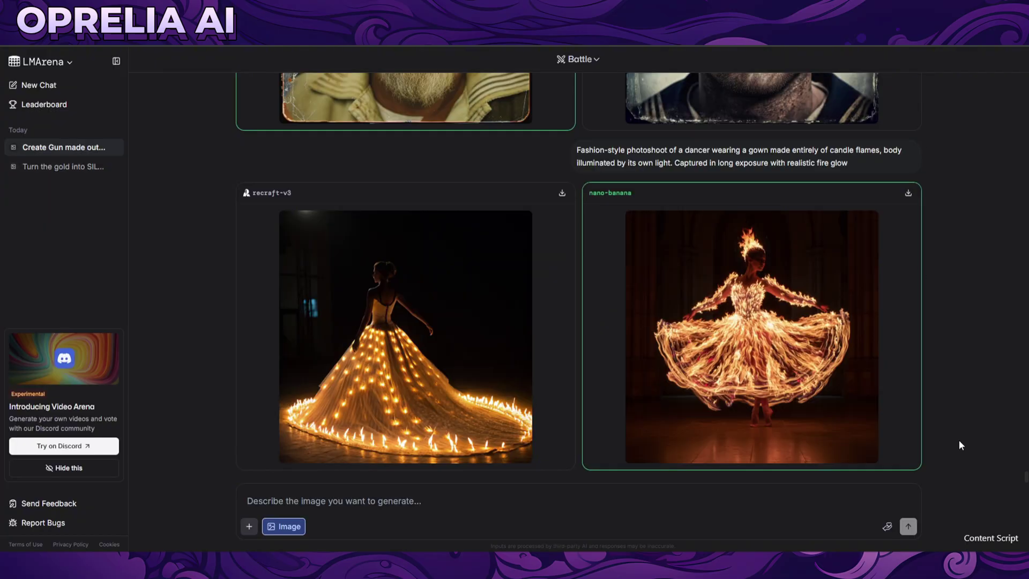
- Scroll down the battle feed to the chess-match-between-mountains round
scroll(960, 181, up, 10)
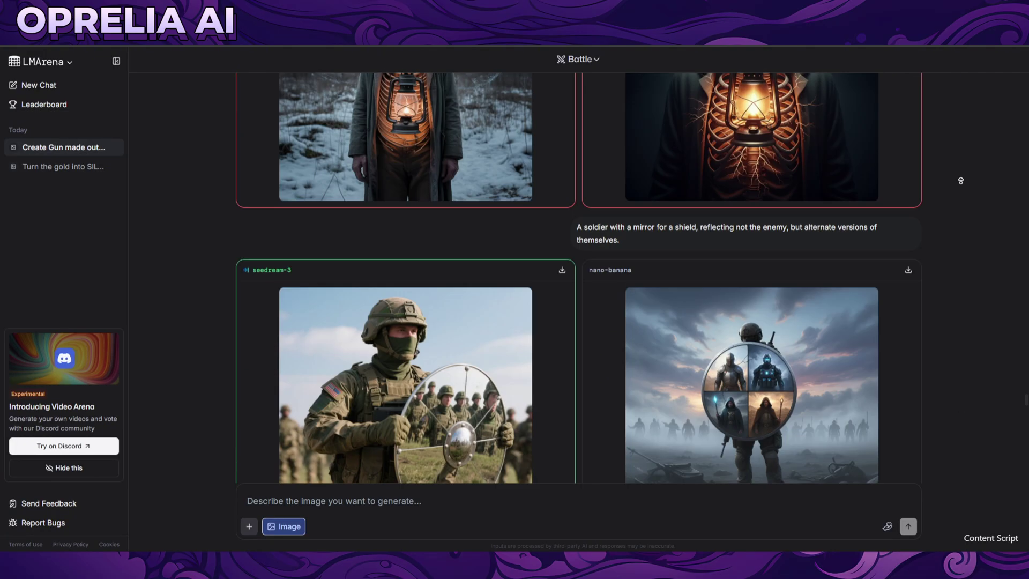
scroll(948, 161, up, 10)
scroll(917, 199, down, 3)
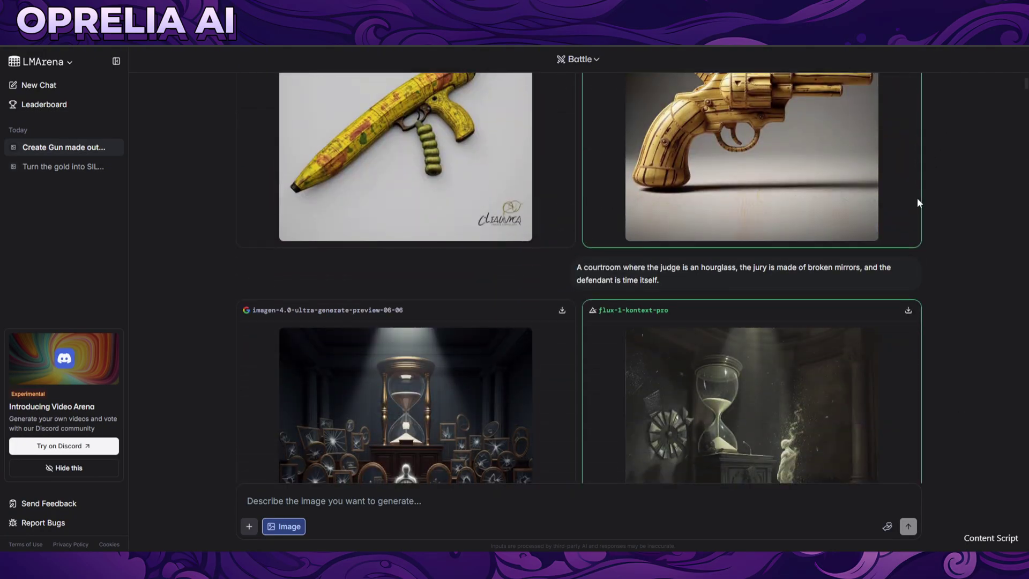
scroll(918, 202, down, 1)
scroll(918, 202, down, 5)
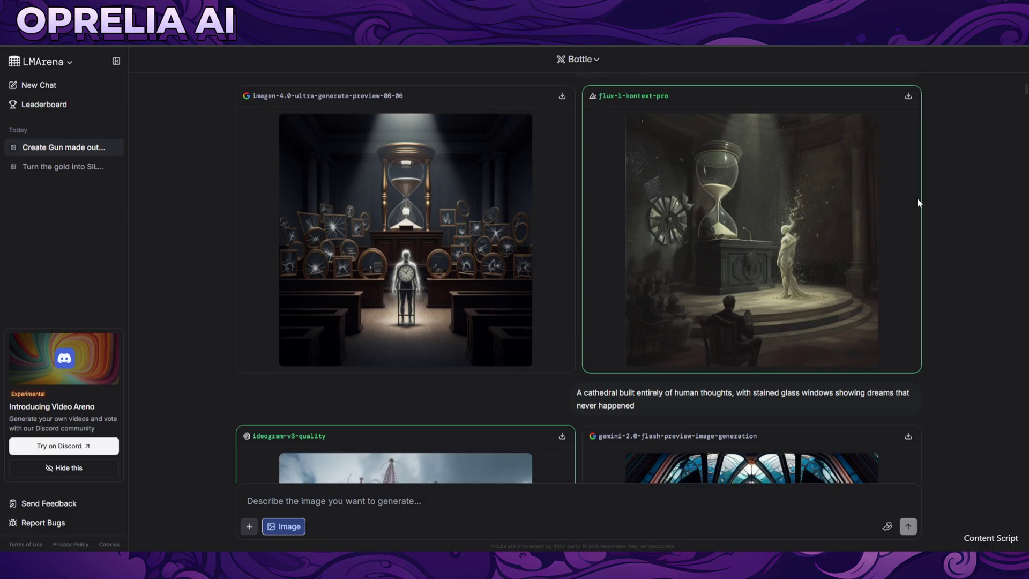
scroll(917, 198, down, 10)
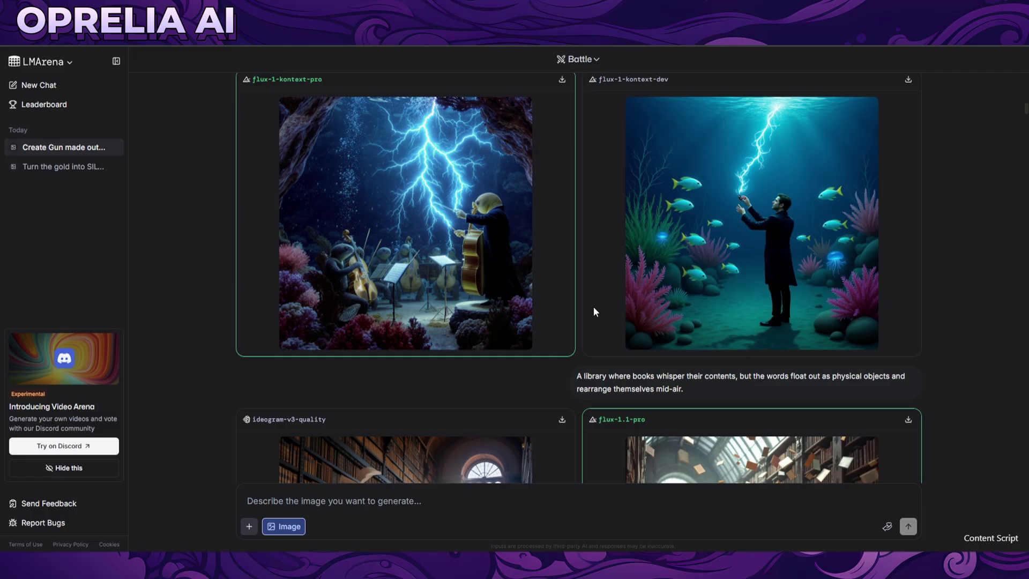
scroll(593, 309, down, 4)
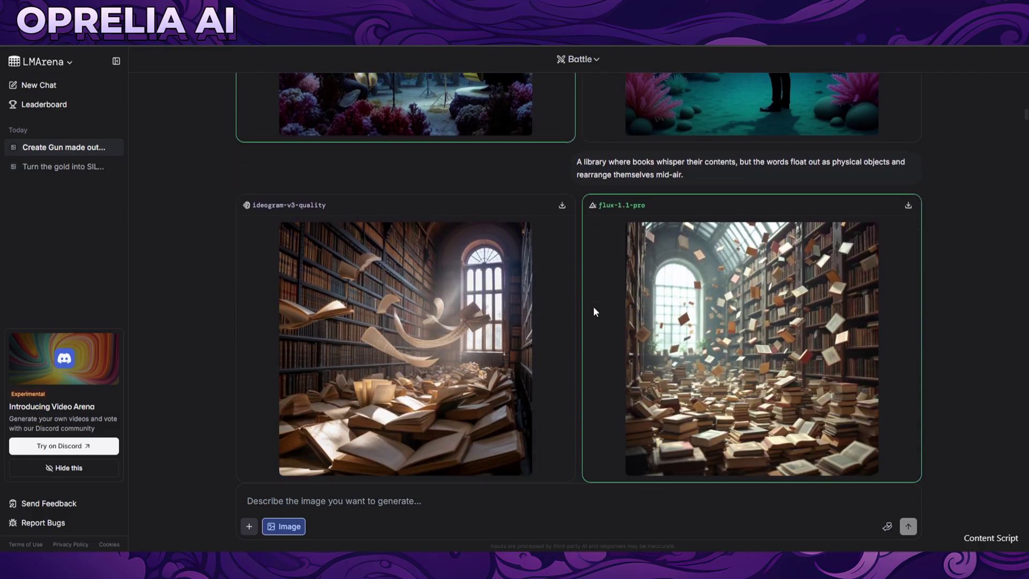
scroll(593, 310, down, 2)
scroll(594, 309, down, 5)
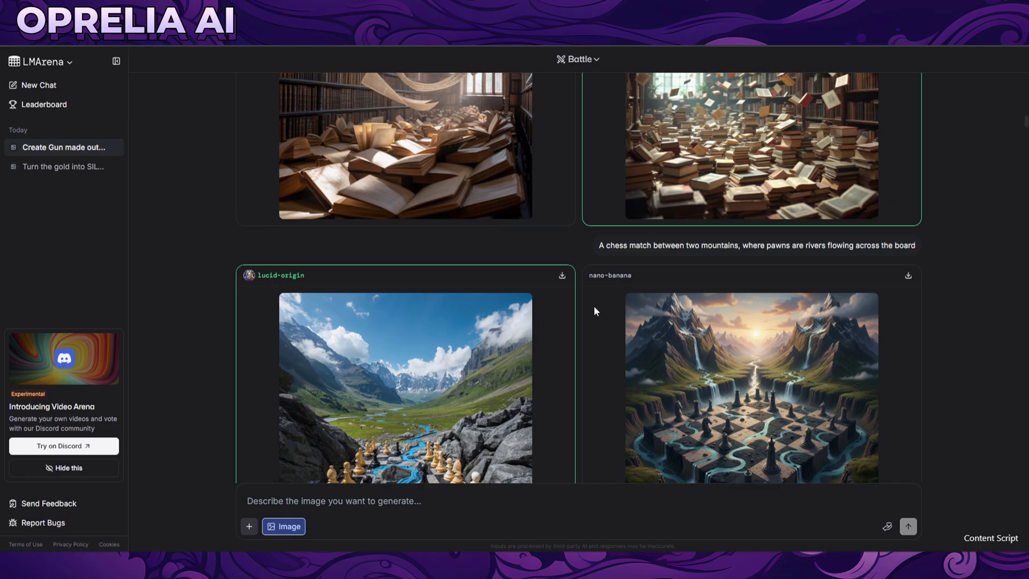
- View lucid-origin's and nano-banana's chess-mountain images at full size
drag(599, 132, 892, 133)
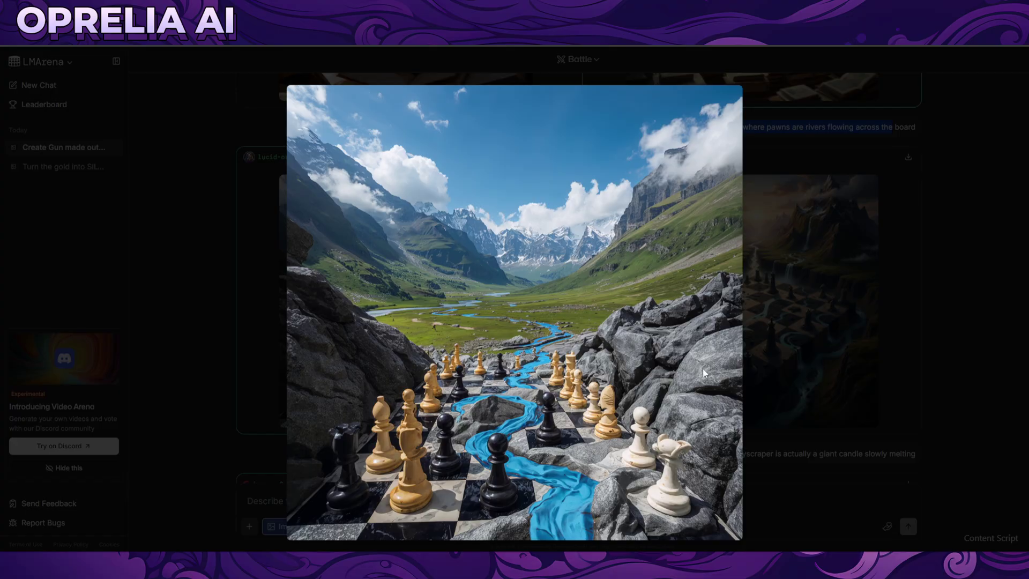
click(761, 348)
click(802, 326)
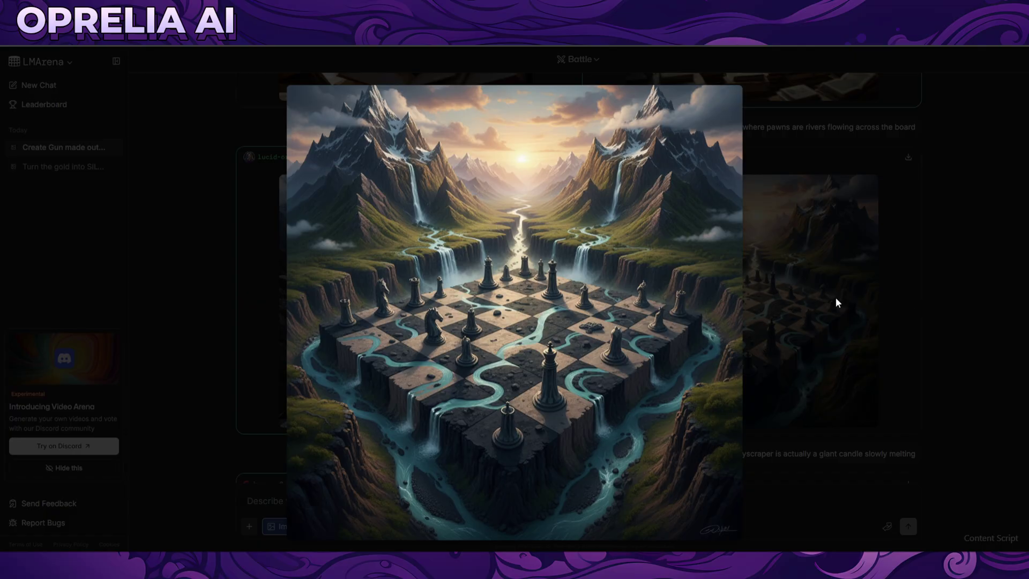
click(841, 313)
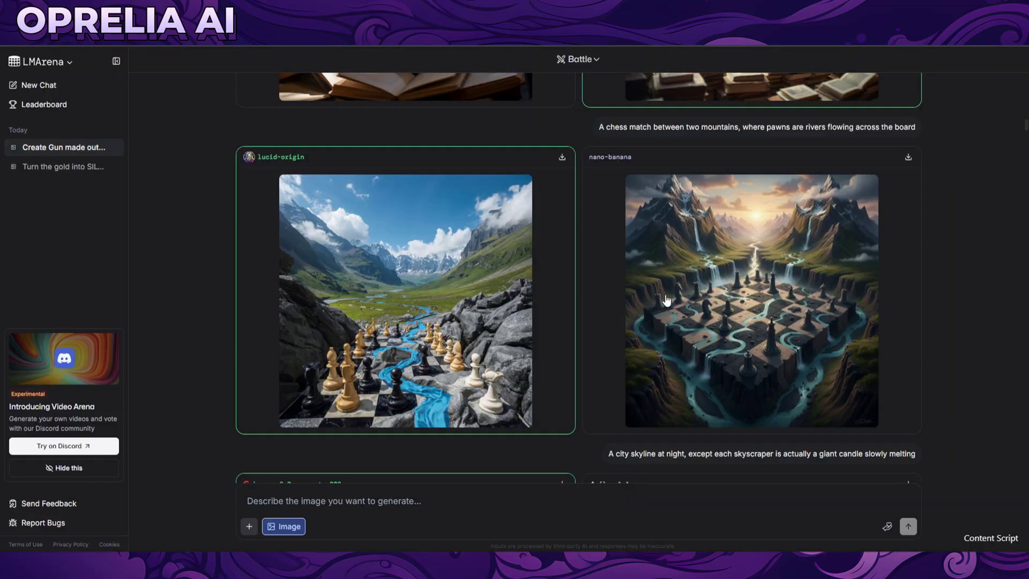
- Scroll down to the giant-insect train station prompt
scroll(695, 263, down, 5)
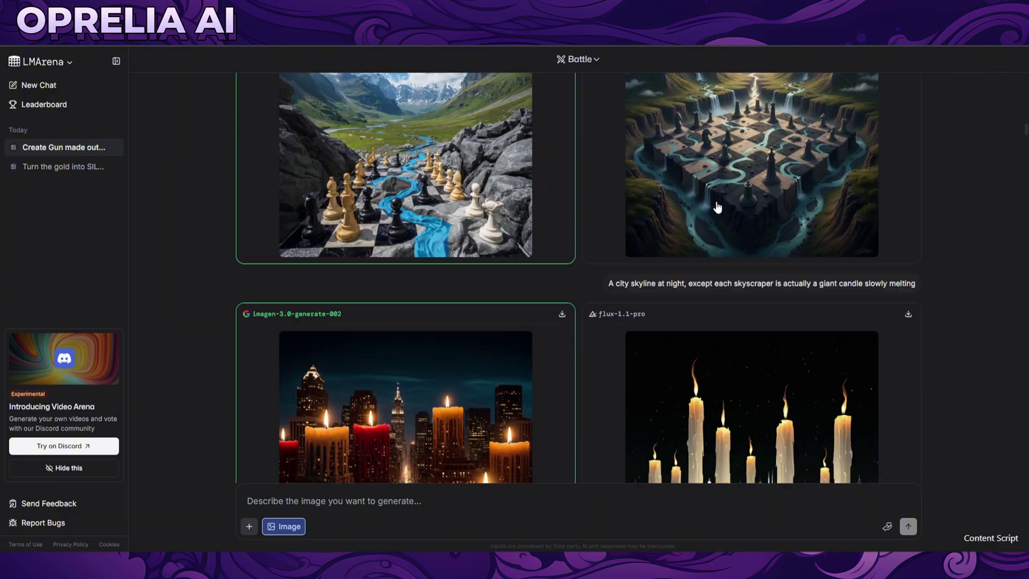
scroll(596, 217, down, 5)
drag(576, 156, 853, 161)
- Compare nano-banana's skull-beetle trains with dall-e-3's rainbow insect train, ending on nano-banana enlarged
click(853, 161)
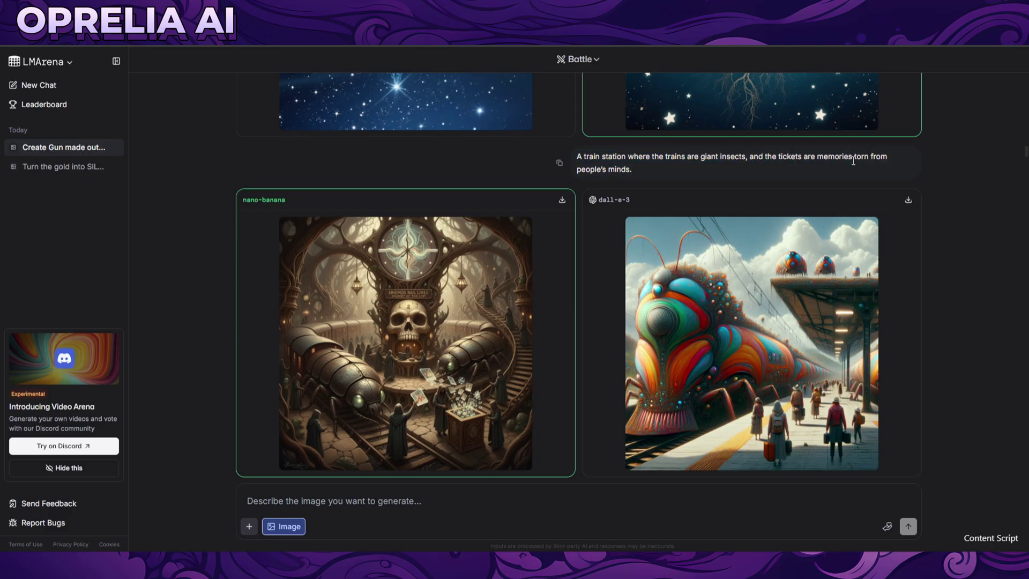
click(490, 374)
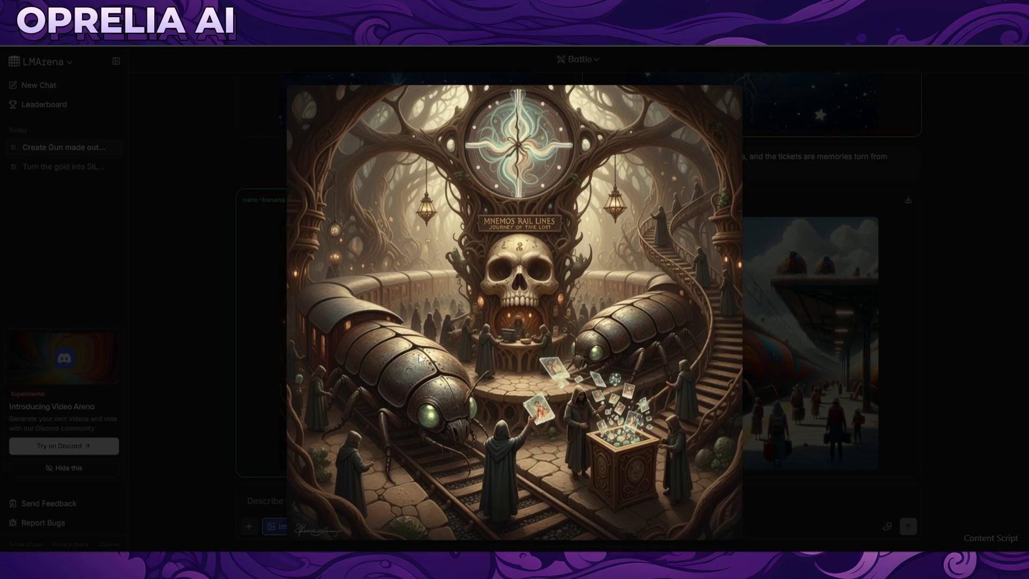
click(814, 365)
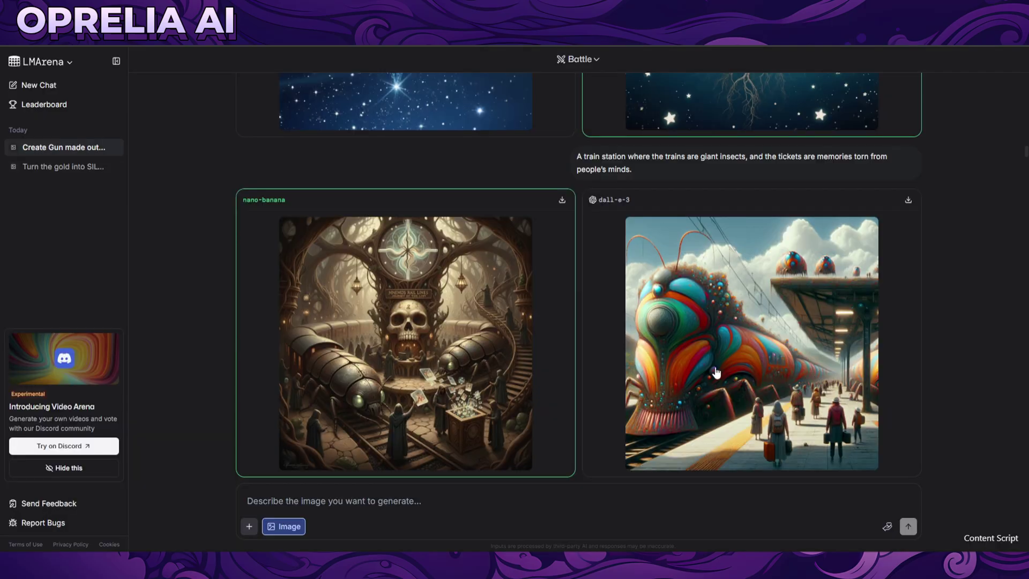
click(716, 371)
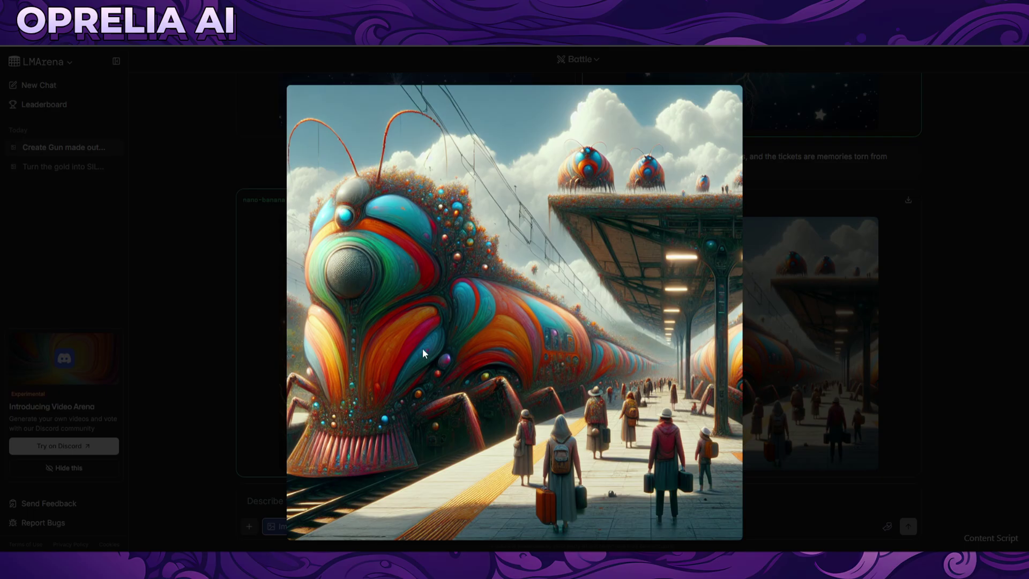
click(797, 319)
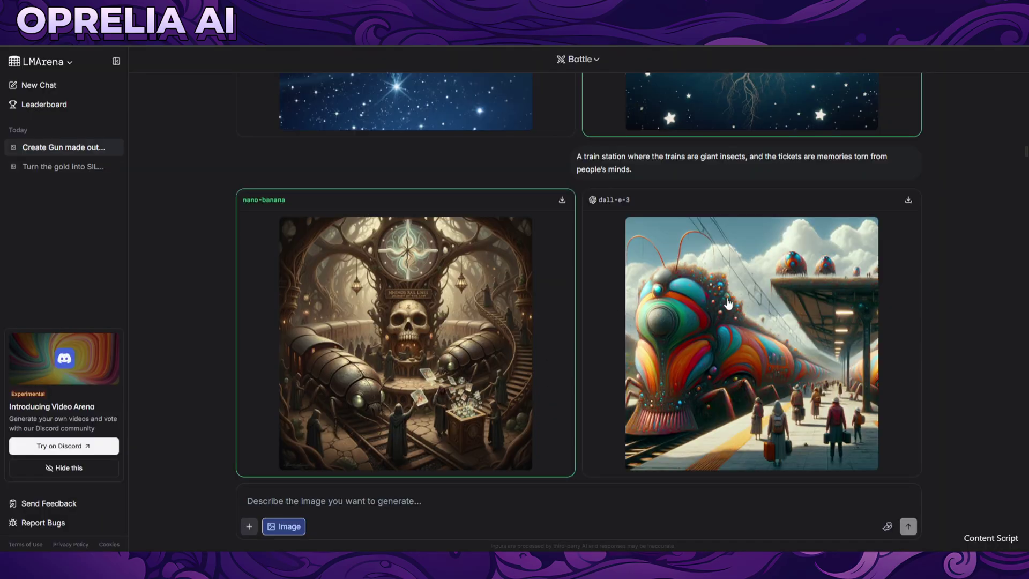
click(369, 315)
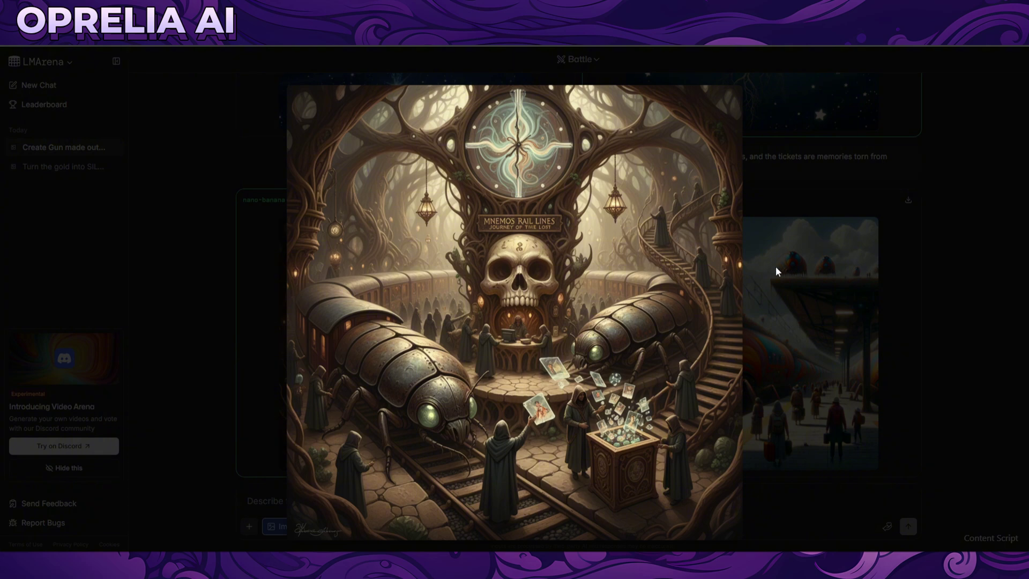
- Scroll to the desert-of-clocks round and view nano-banana's and imagen's images at full size
click(503, 223)
scroll(478, 272, down, 10)
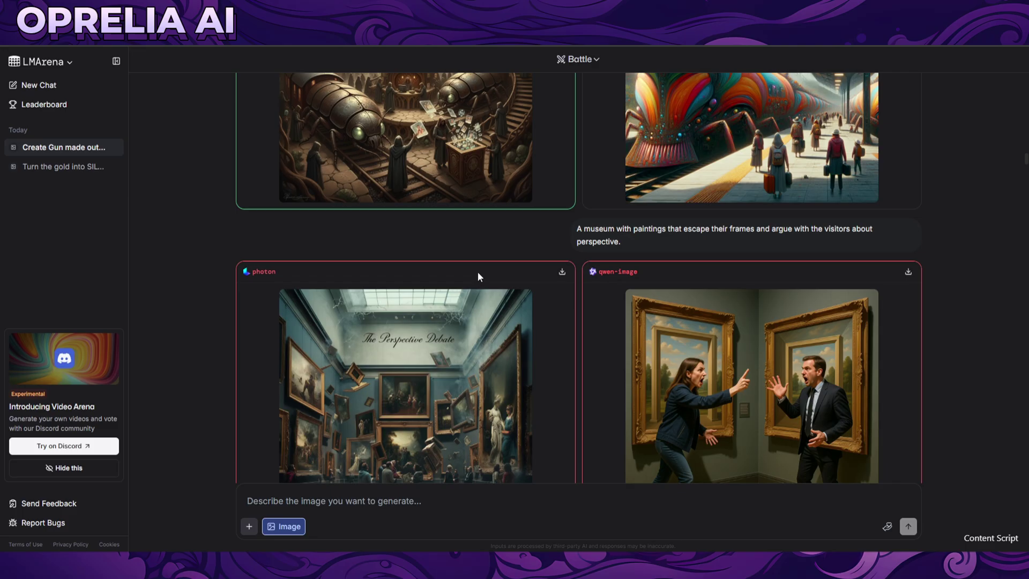
scroll(470, 252, down, 4)
scroll(470, 248, down, 13)
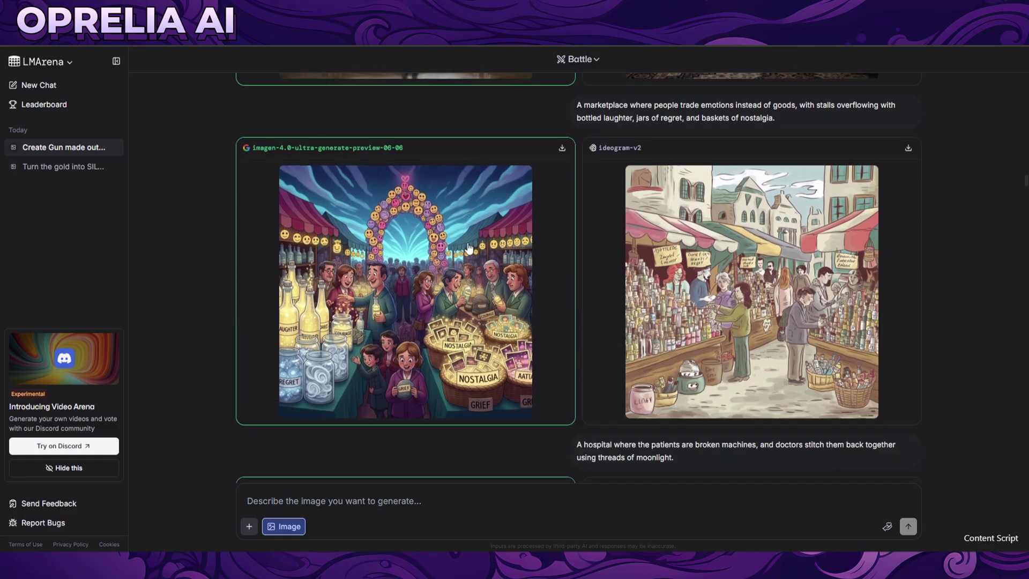
scroll(468, 242, down, 9)
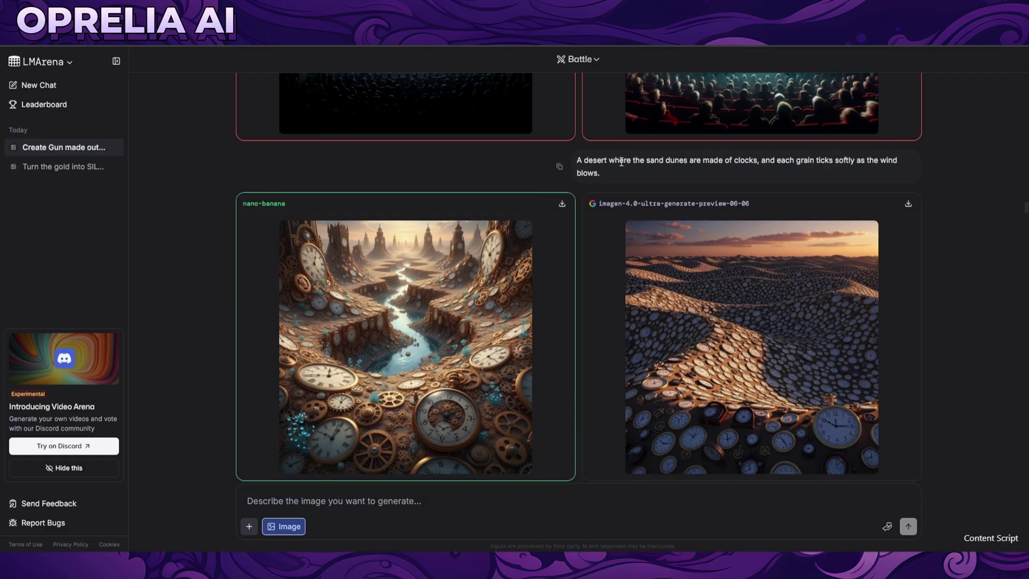
drag(586, 160, 816, 164)
click(728, 167)
click(842, 168)
click(503, 275)
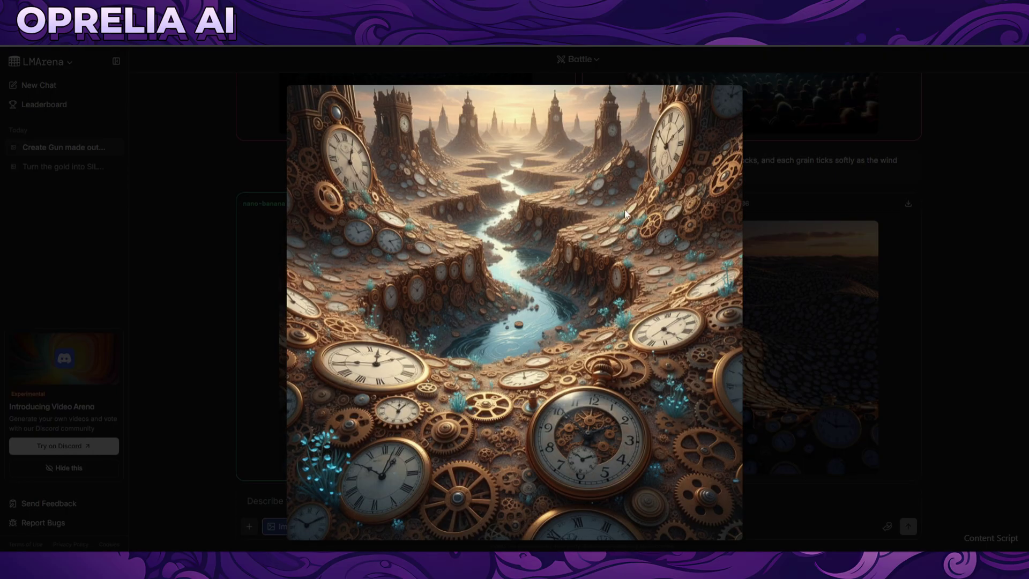
click(776, 332)
click(700, 355)
click(834, 330)
click(339, 331)
click(797, 299)
- Compare nano-banana's and flux-1-kontext-pro's upward-rain storm images enlarged
scroll(523, 266, down, 8)
scroll(556, 261, up, 1)
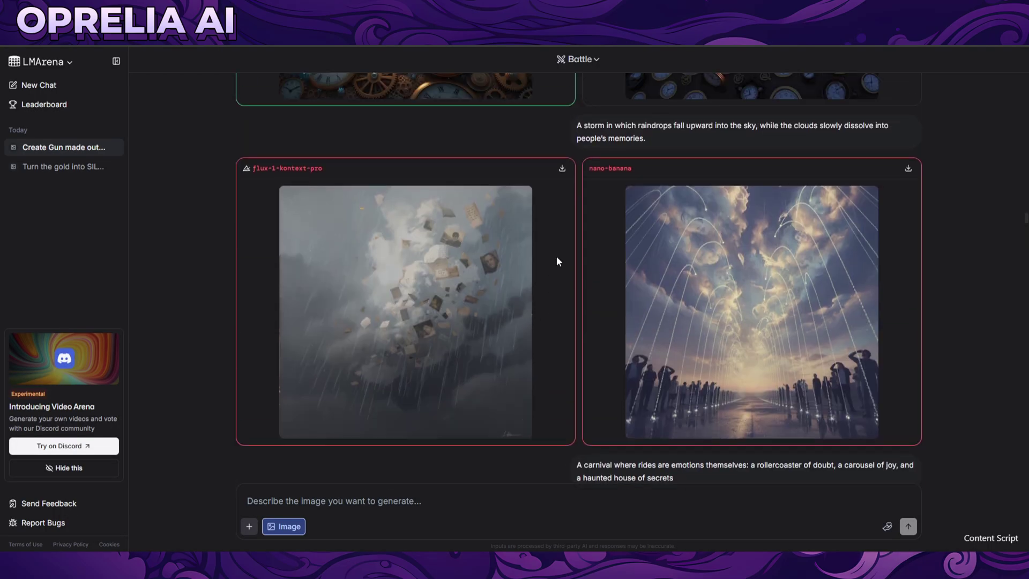
triple_click(660, 134)
click(660, 133)
click(691, 270)
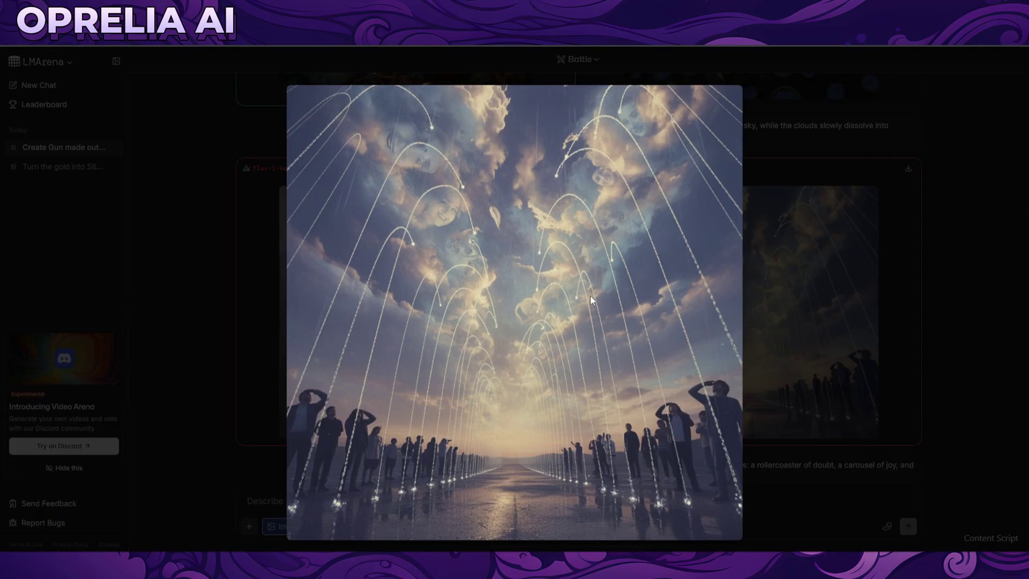
click(751, 285)
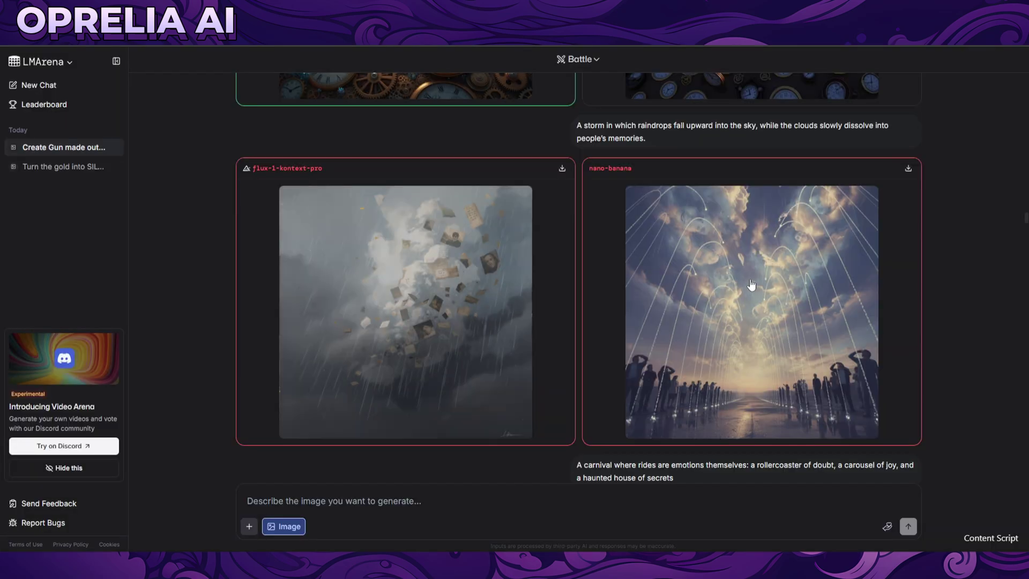
click(509, 282)
click(797, 246)
click(830, 246)
click(771, 352)
- Scroll down to the ocean-of-pages prompt
scroll(667, 224, down, 5)
scroll(561, 219, down, 12)
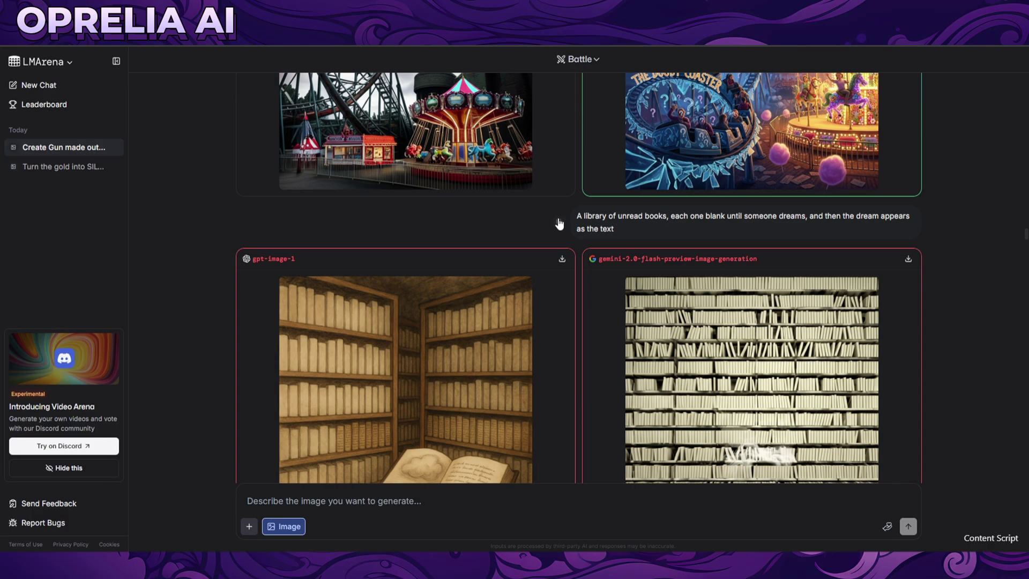
scroll(537, 219, down, 6)
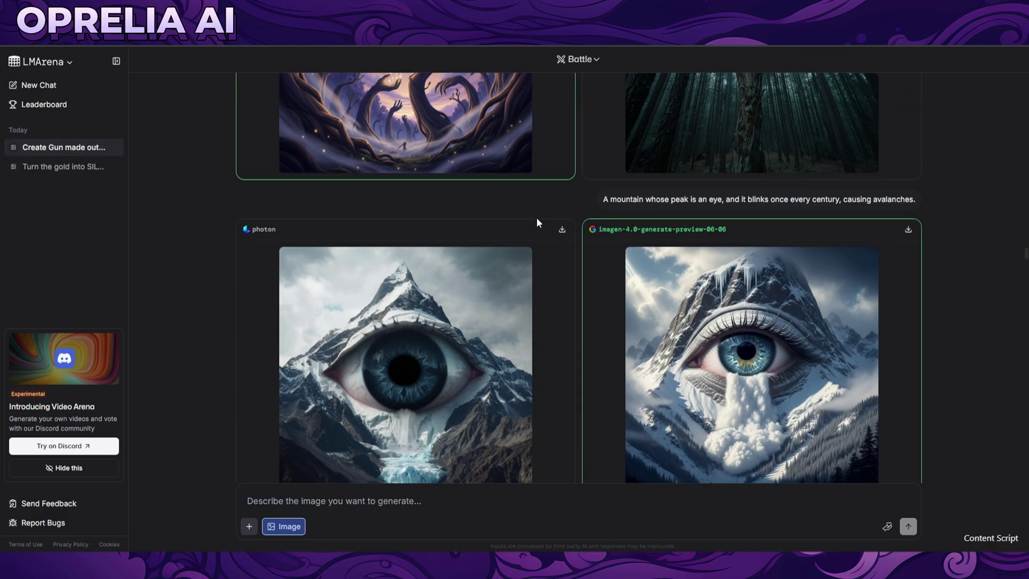
scroll(537, 220, down, 6)
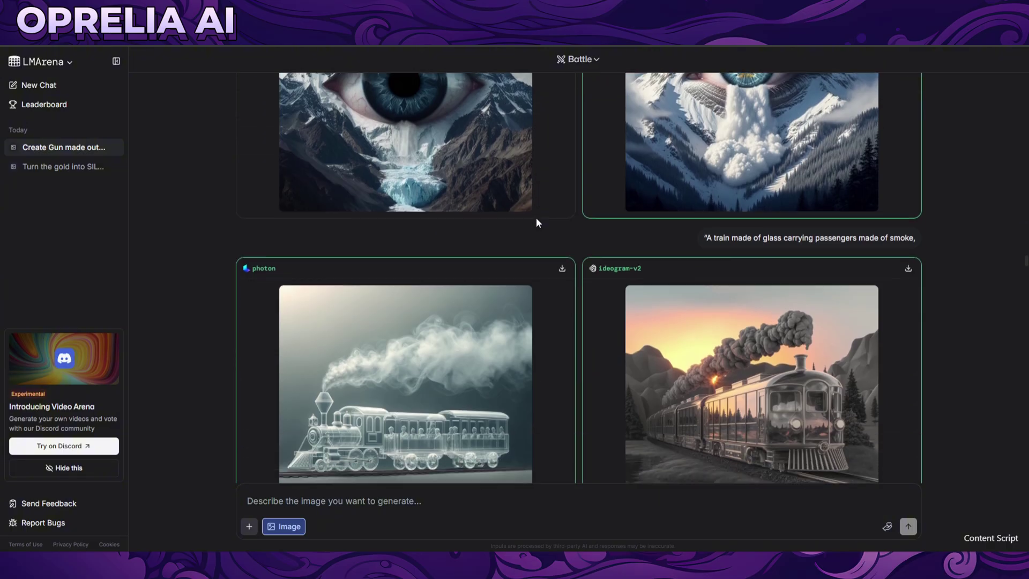
scroll(537, 222, down, 10)
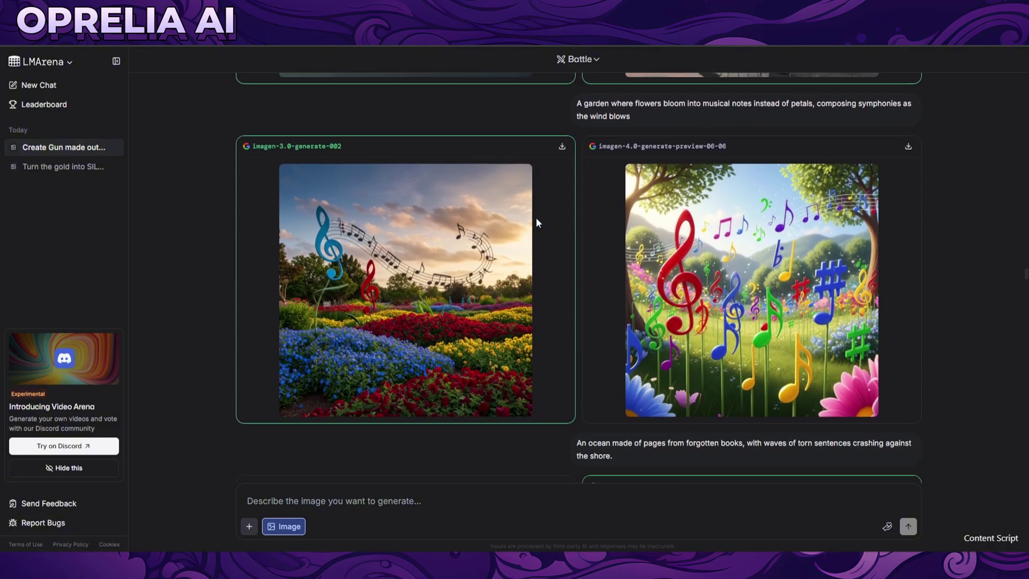
scroll(537, 222, down, 2)
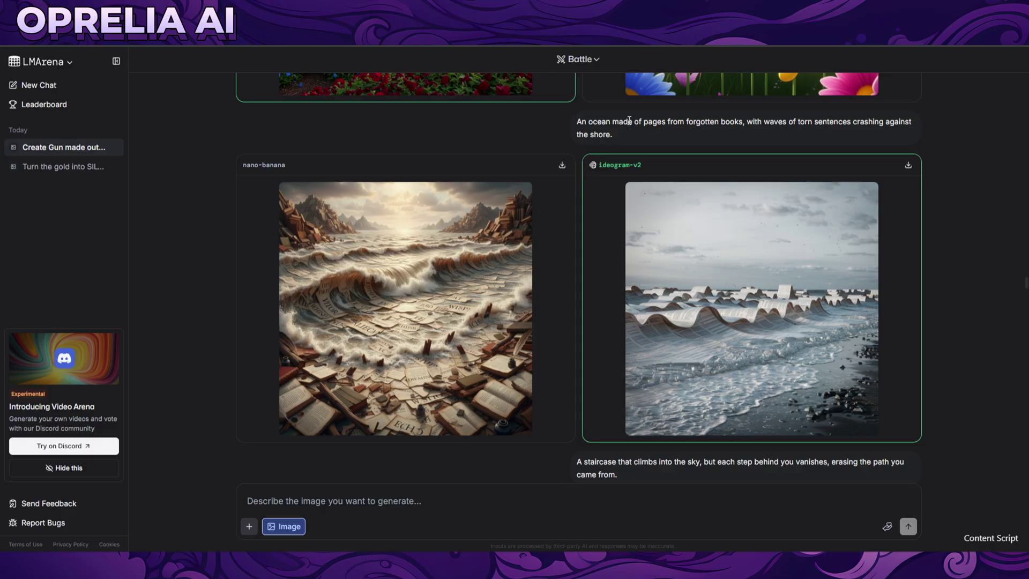
drag(578, 122, 674, 129)
- View ideogram-v2's paper-waves image and nano-banana's stormy book-strewn sea at full size
click(707, 303)
click(797, 275)
click(774, 283)
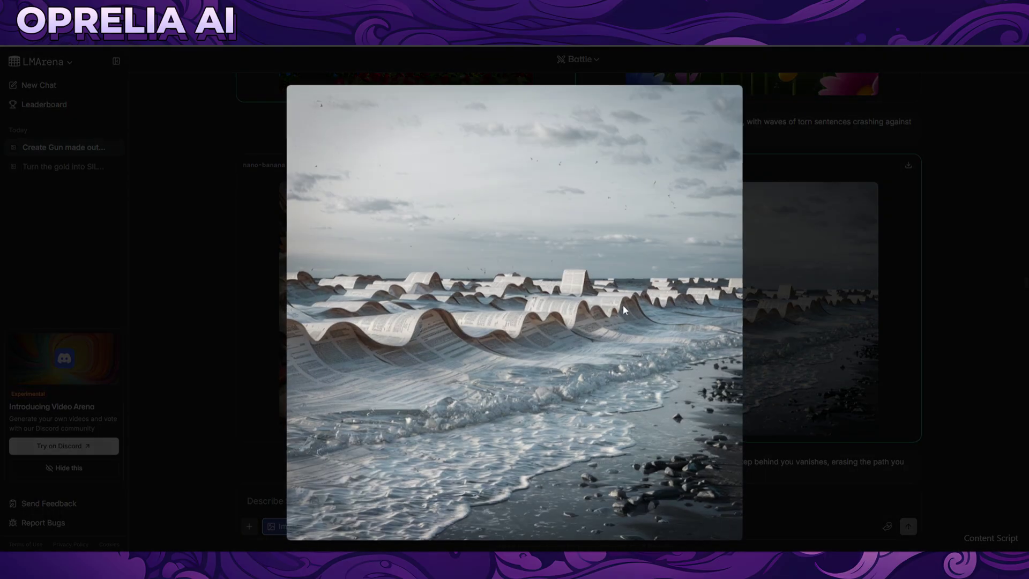
click(797, 343)
click(358, 336)
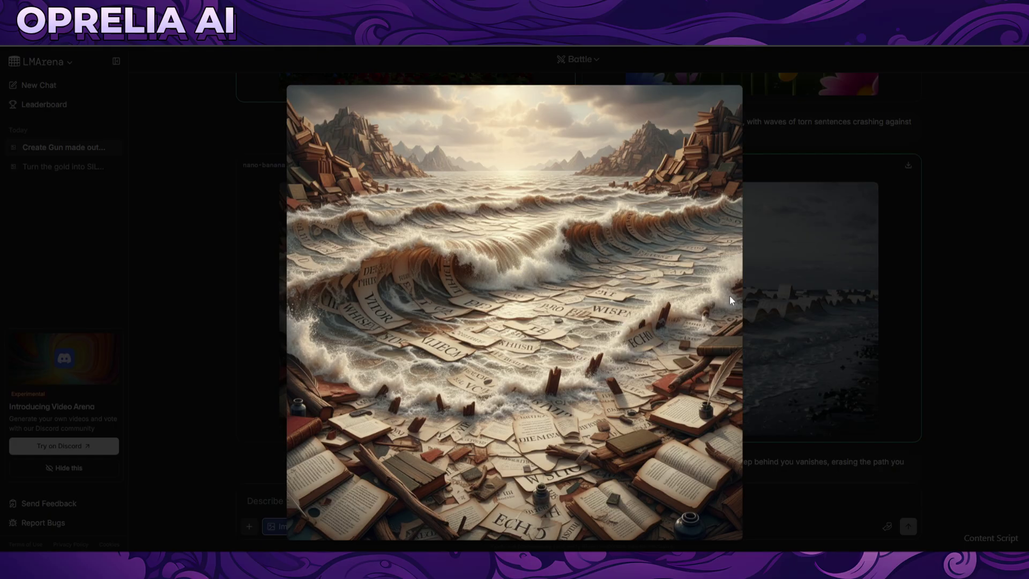
click(770, 321)
click(770, 320)
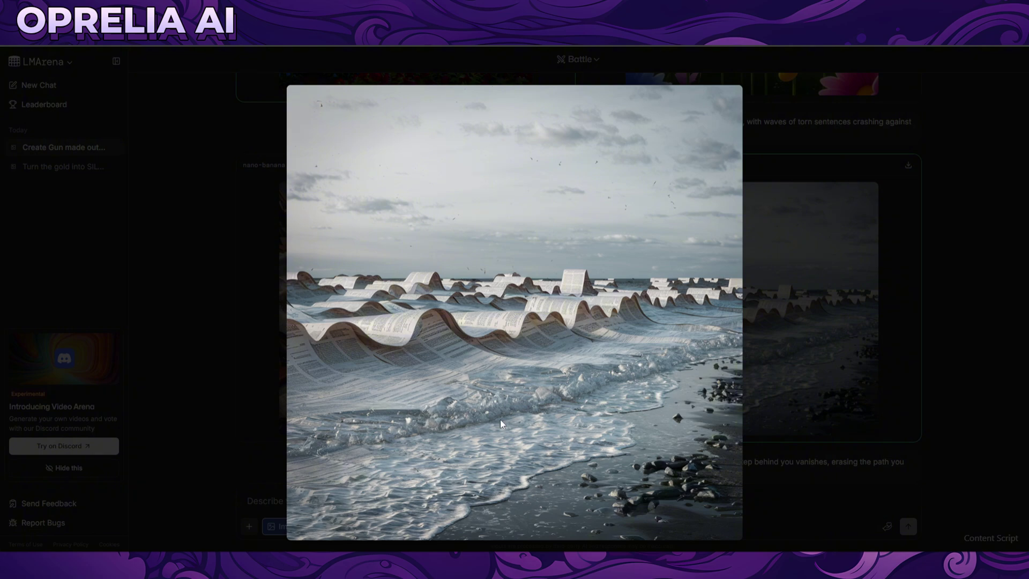
click(790, 351)
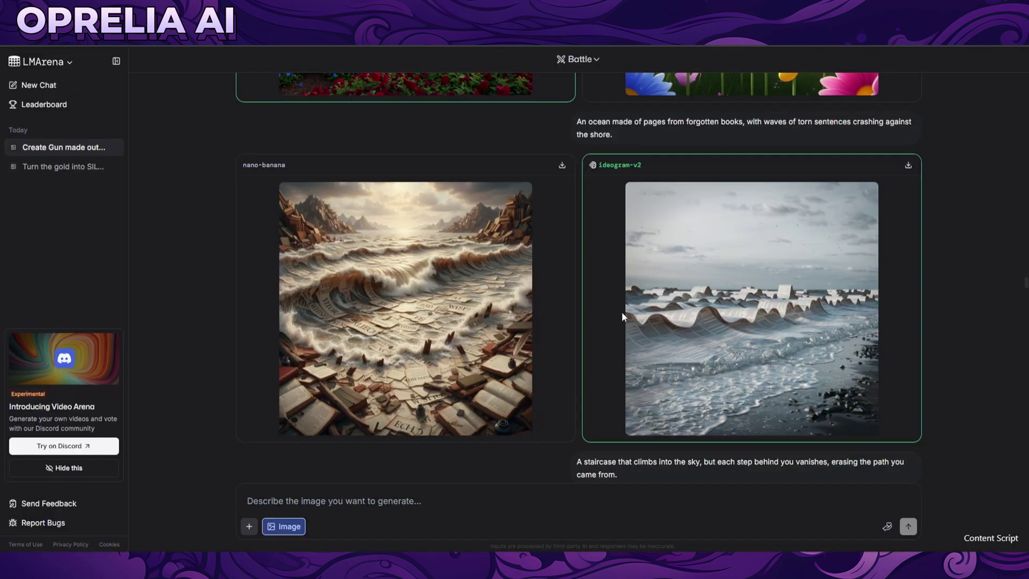
- Scroll down to the merchant round and view nano-banana's merchant image enlarged
scroll(514, 304, down, 4)
scroll(528, 304, down, 8)
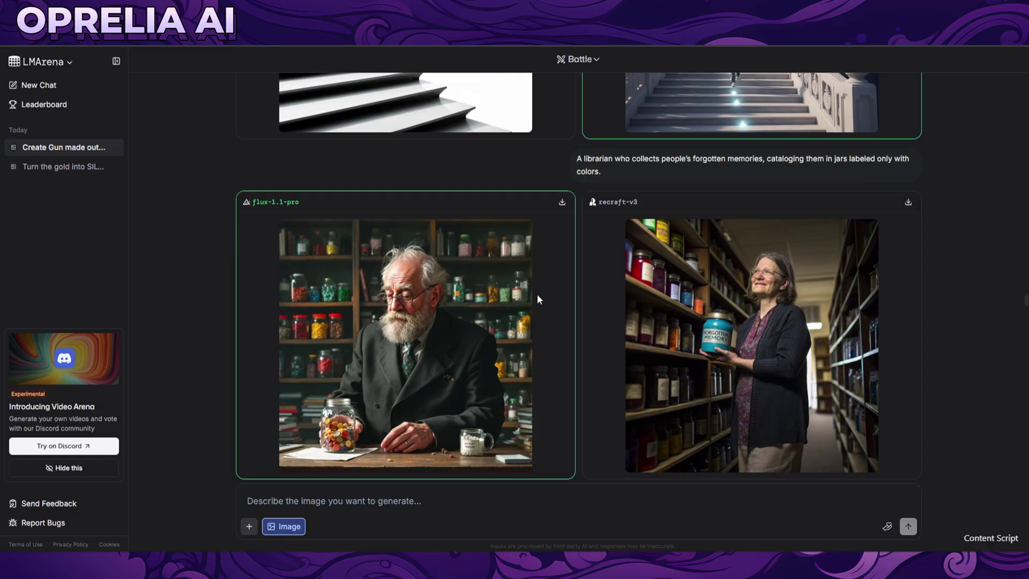
scroll(537, 293, down, 5)
scroll(537, 294, down, 12)
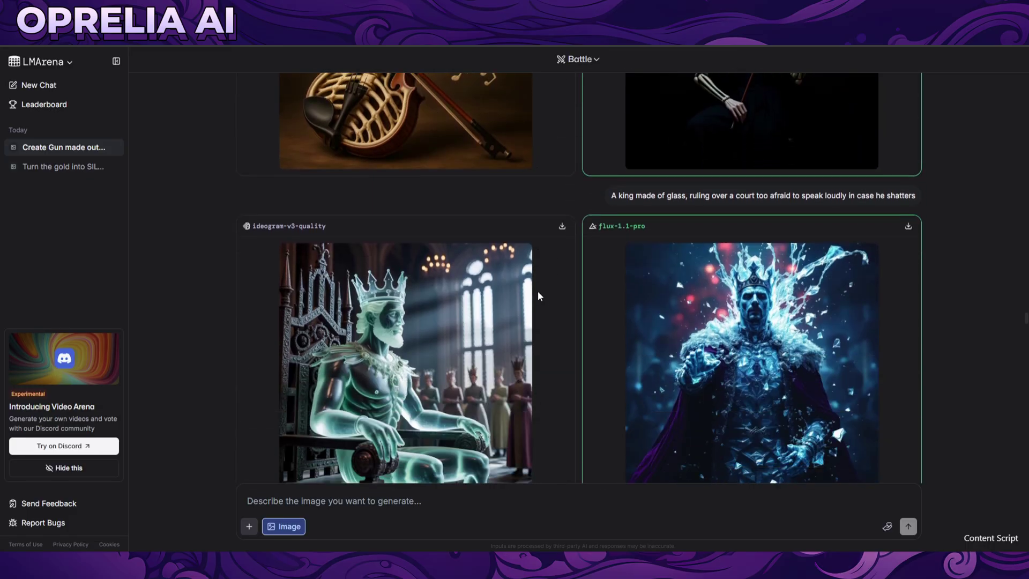
scroll(538, 291, down, 10)
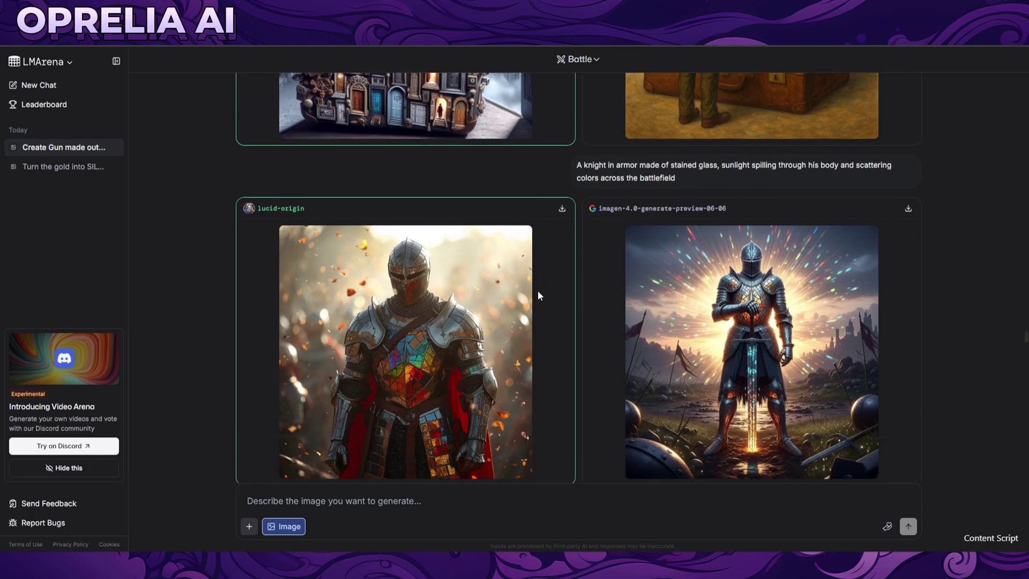
scroll(544, 259, down, 10)
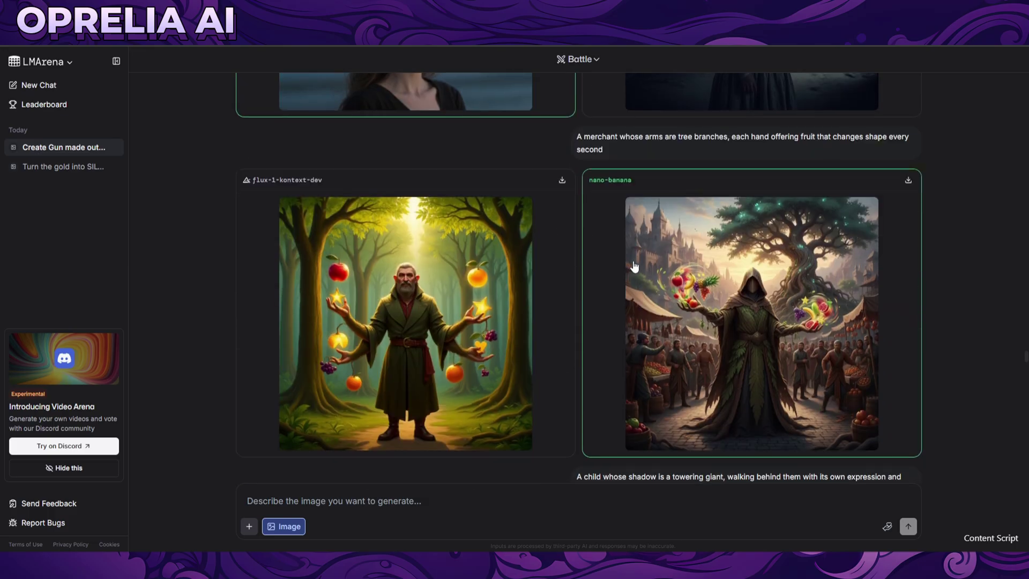
click(633, 263)
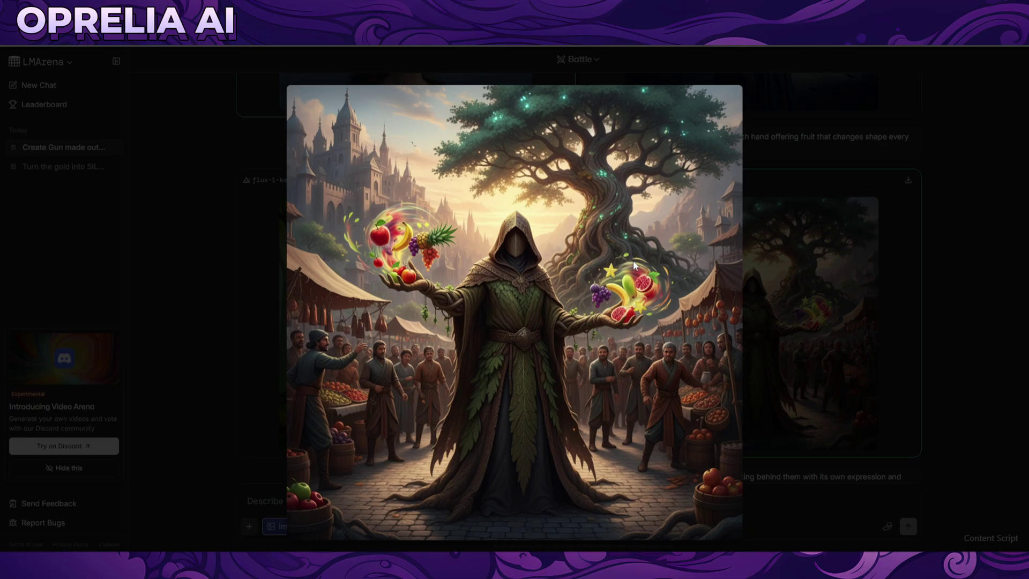
click(884, 285)
- Enlarge flux's forest merchant image, then nano-banana's hooded merchant image, for comparison
click(418, 252)
click(778, 329)
click(779, 329)
click(795, 263)
- Scroll on to the fisherman round and view imagen-4.0's fisherman image enlarged
scroll(681, 236, down, 8)
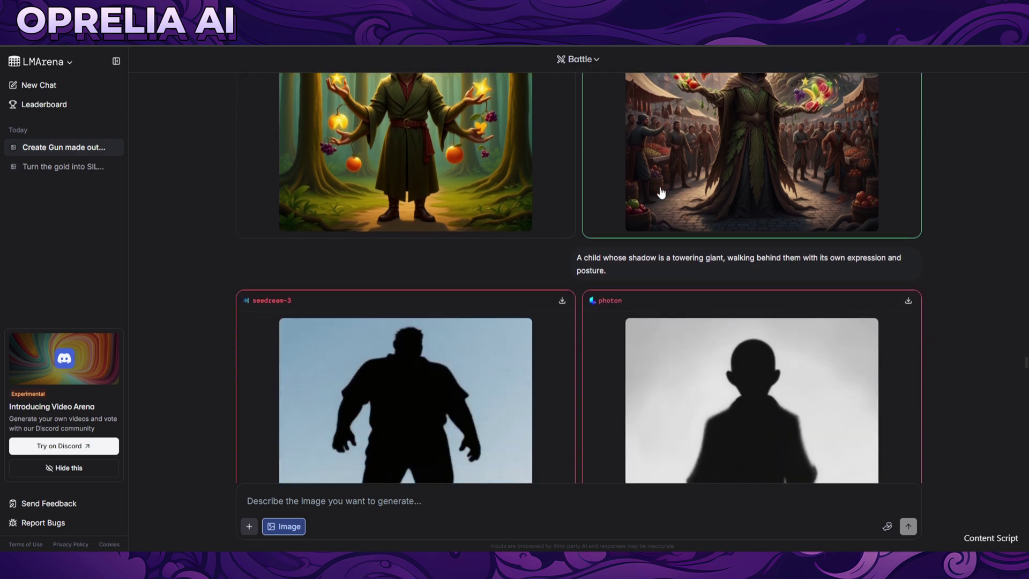
scroll(540, 227, down, 4)
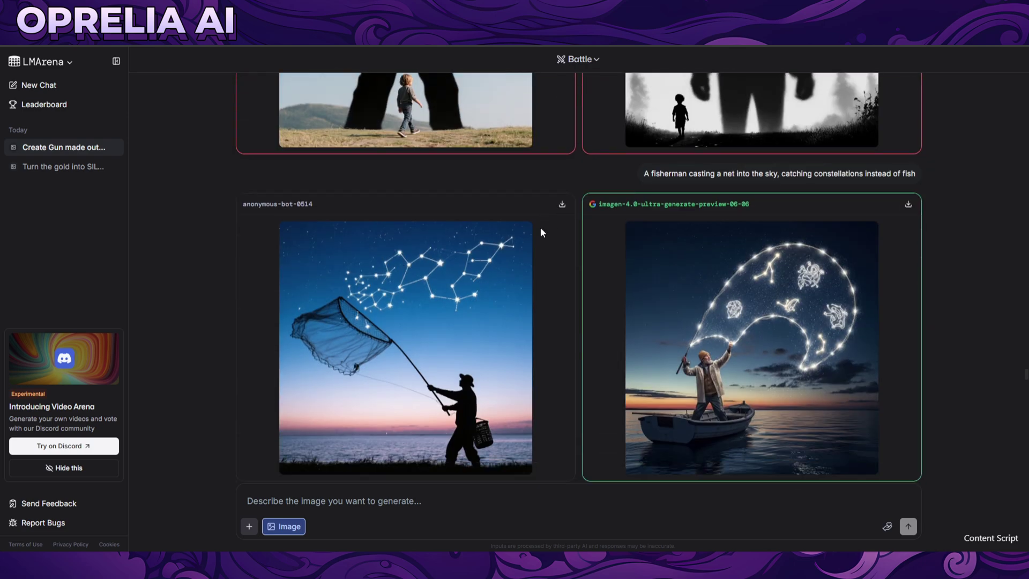
scroll(540, 227, down, 4)
scroll(733, 237, up, 3)
click(734, 237)
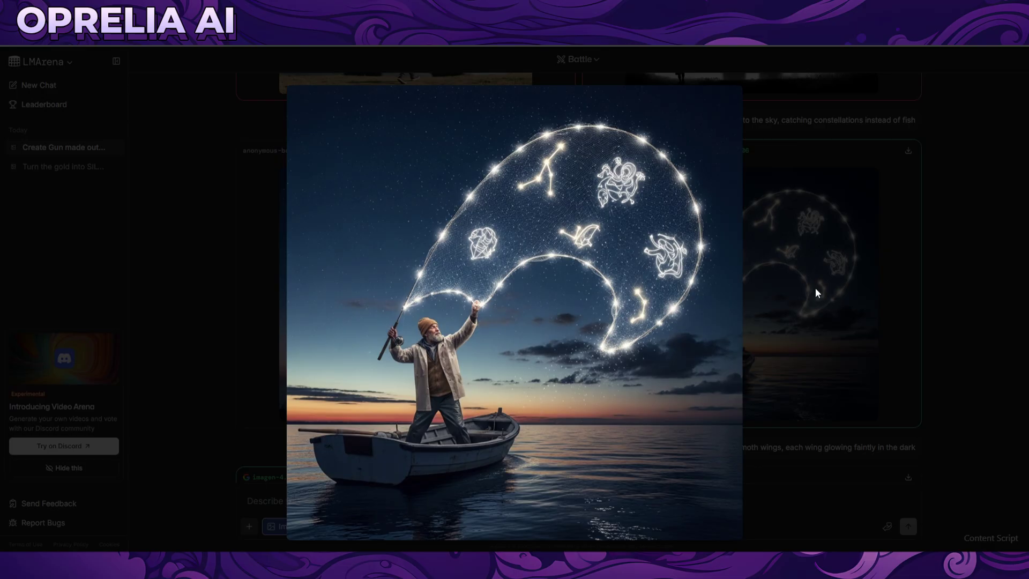
click(769, 261)
- At the soldier prompt, enlarge seedream-3's soldier, then nano-banana's mirror-shield soldier image
scroll(530, 240, down, 4)
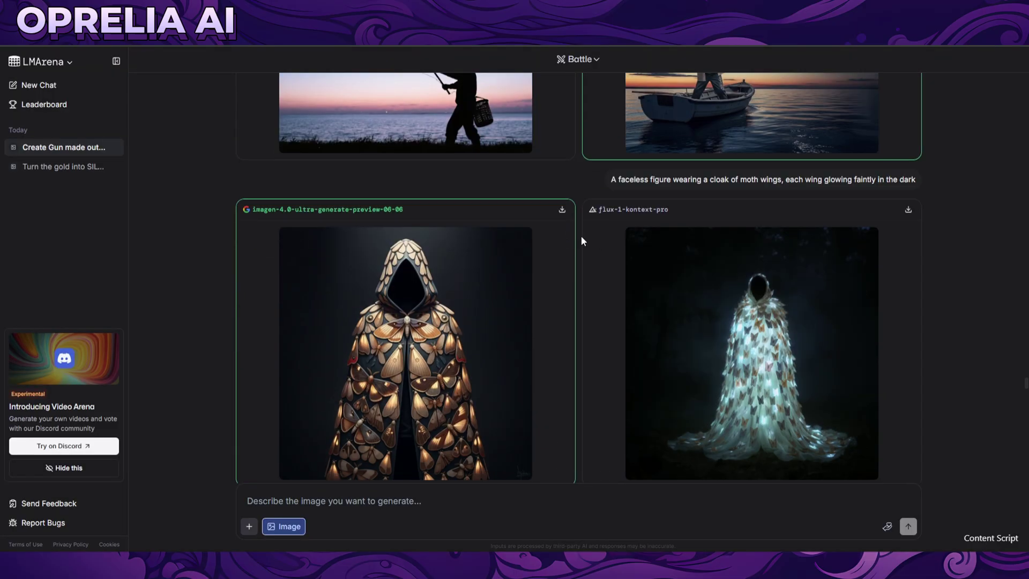
scroll(538, 241, down, 10)
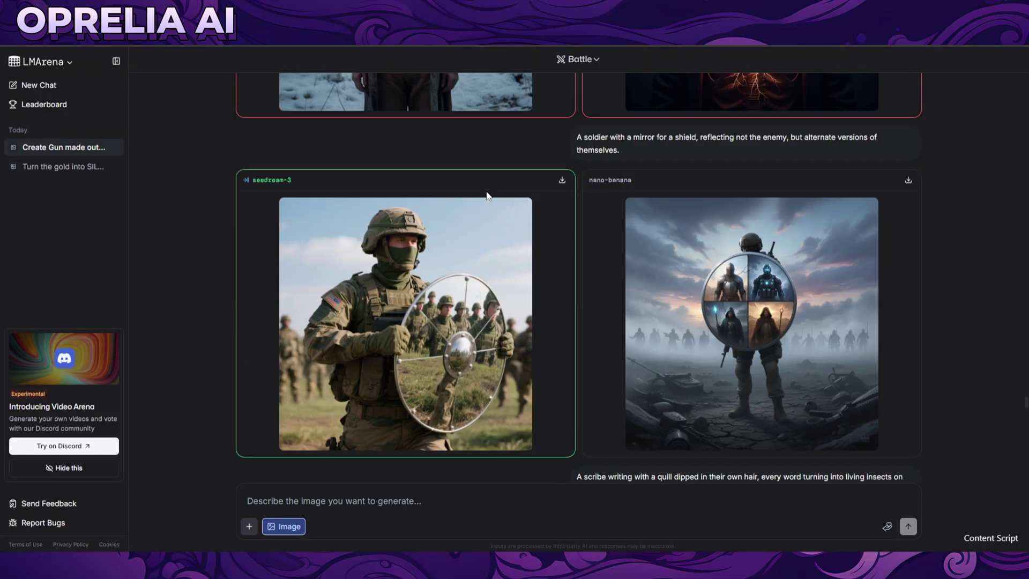
drag(594, 137, 676, 150)
click(676, 145)
click(464, 339)
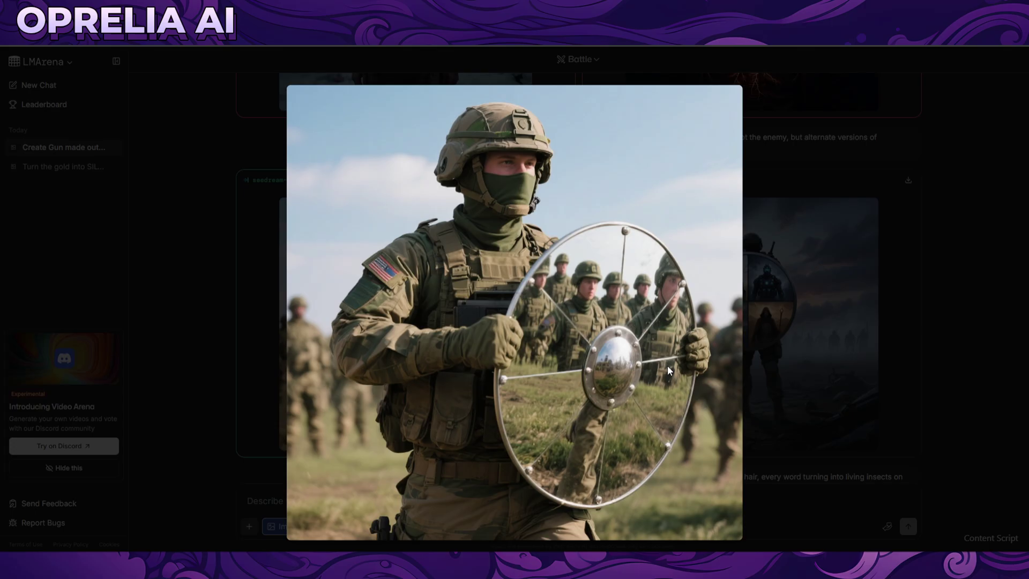
click(819, 316)
click(724, 324)
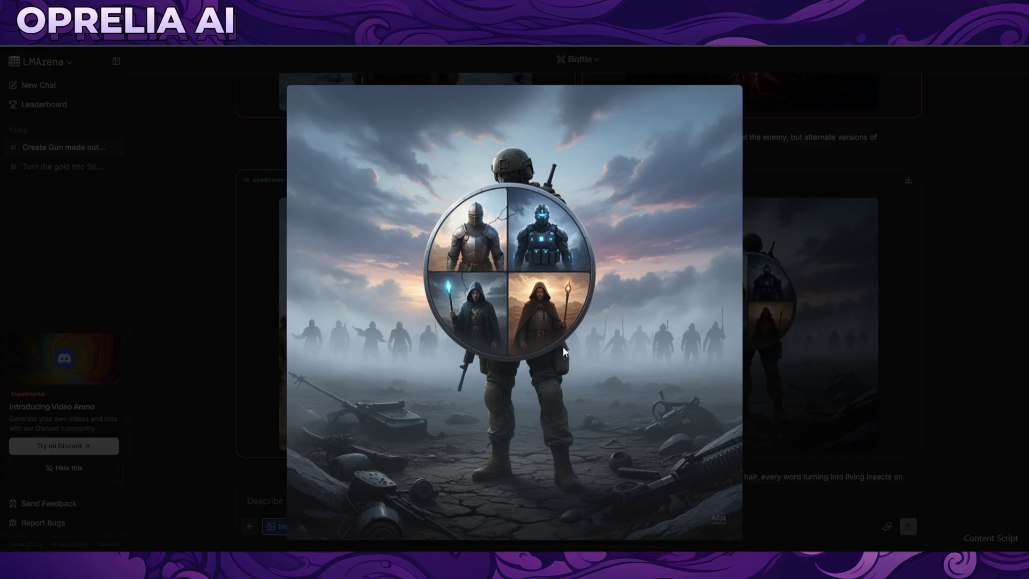
click(774, 301)
- Scroll to the candle-flame dancer round and enlarge recraft-v3's candlelit gown, then nano-banana's fire dress
scroll(714, 266, down, 7)
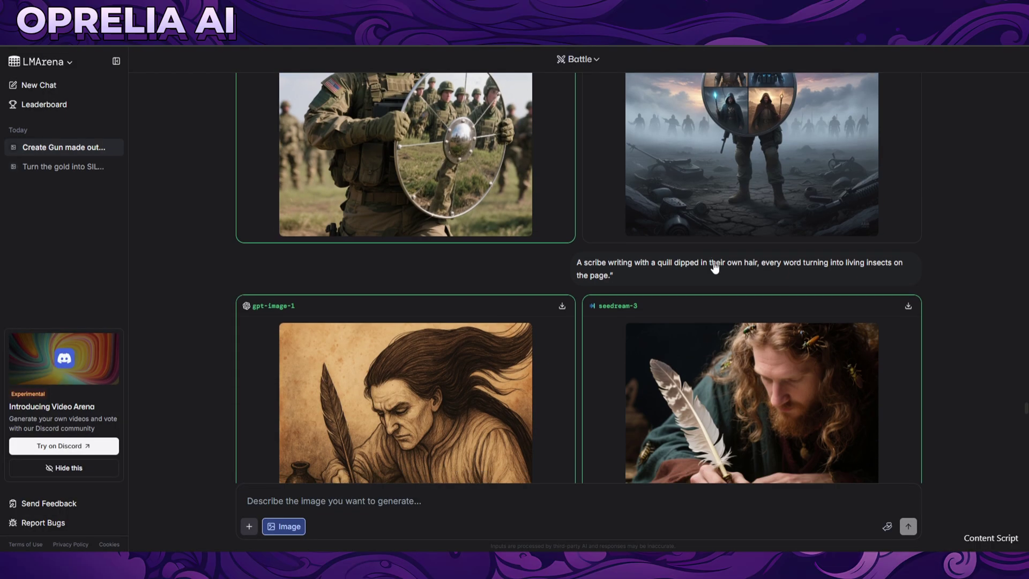
scroll(545, 287, down, 15)
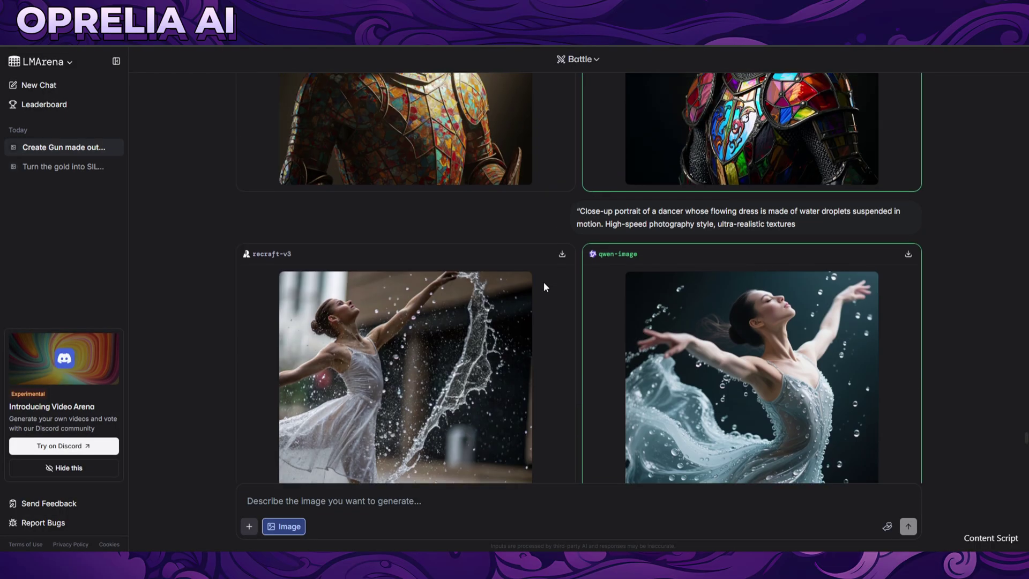
scroll(544, 287, down, 18)
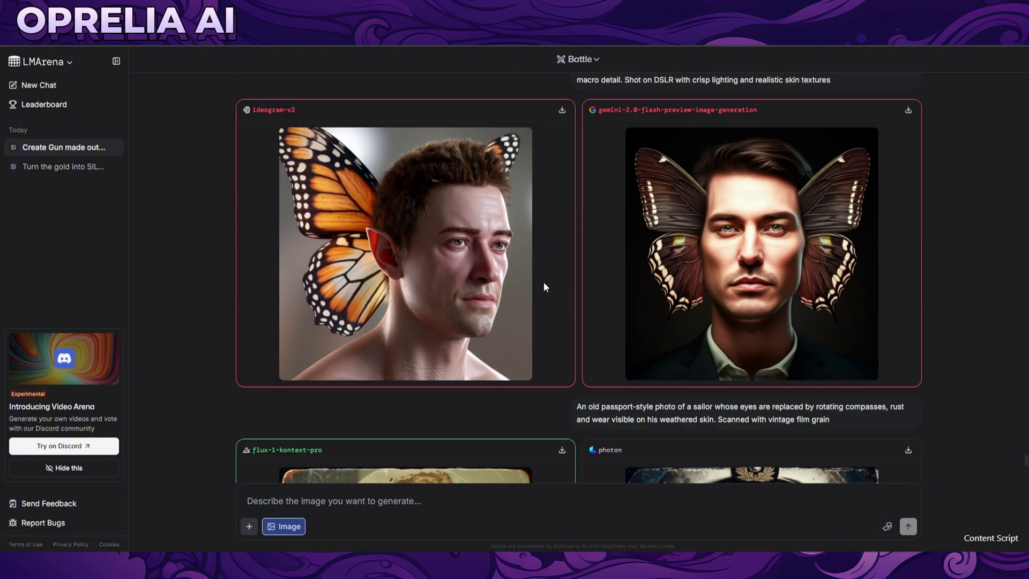
scroll(543, 282, down, 6)
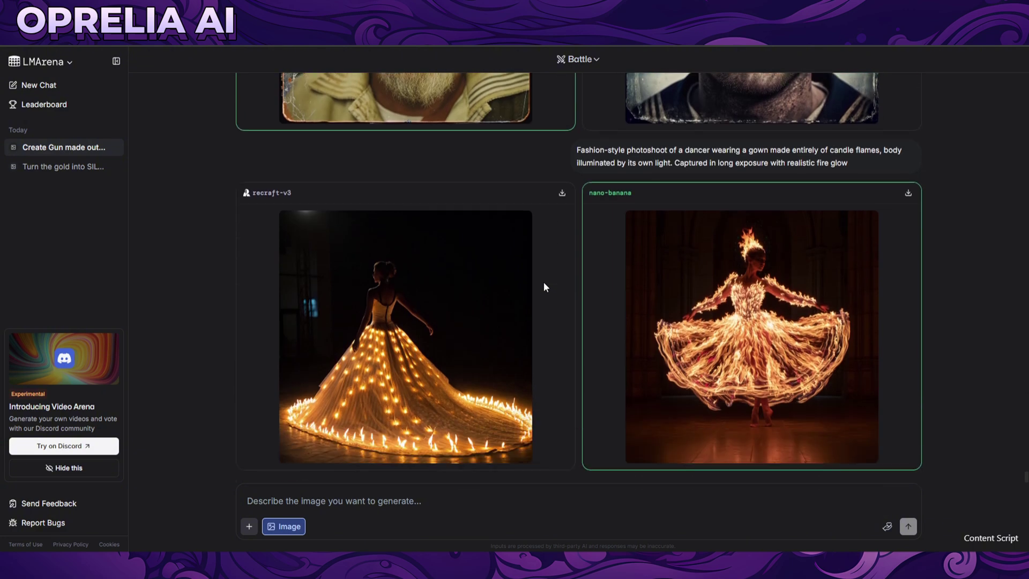
drag(576, 151, 691, 159)
click(691, 159)
click(407, 344)
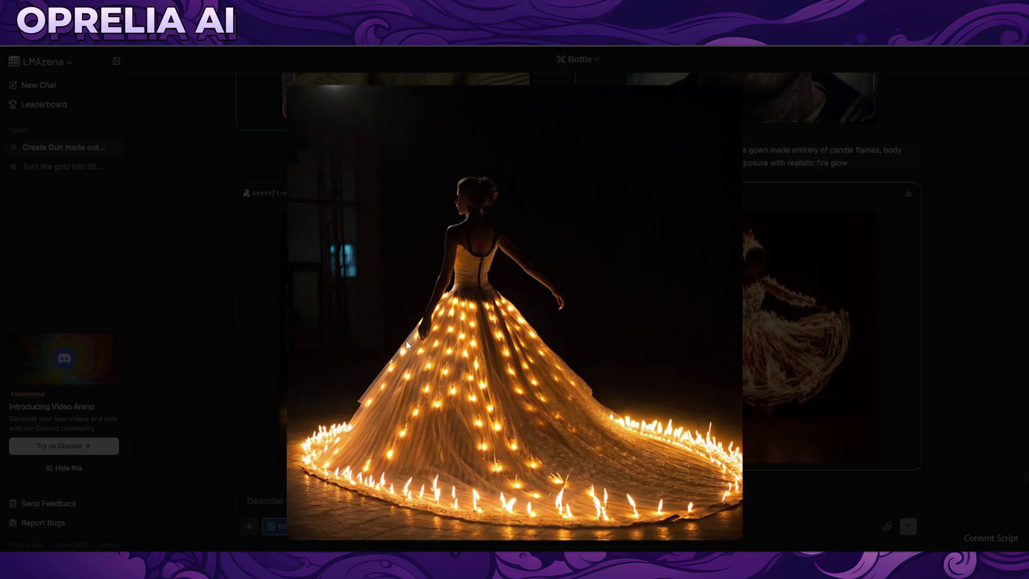
click(805, 345)
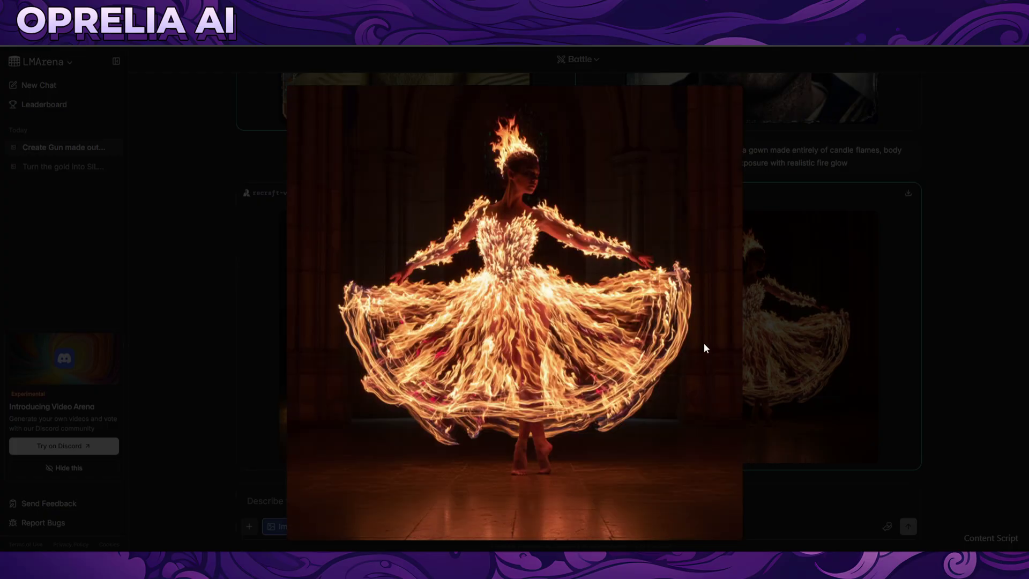
click(747, 347)
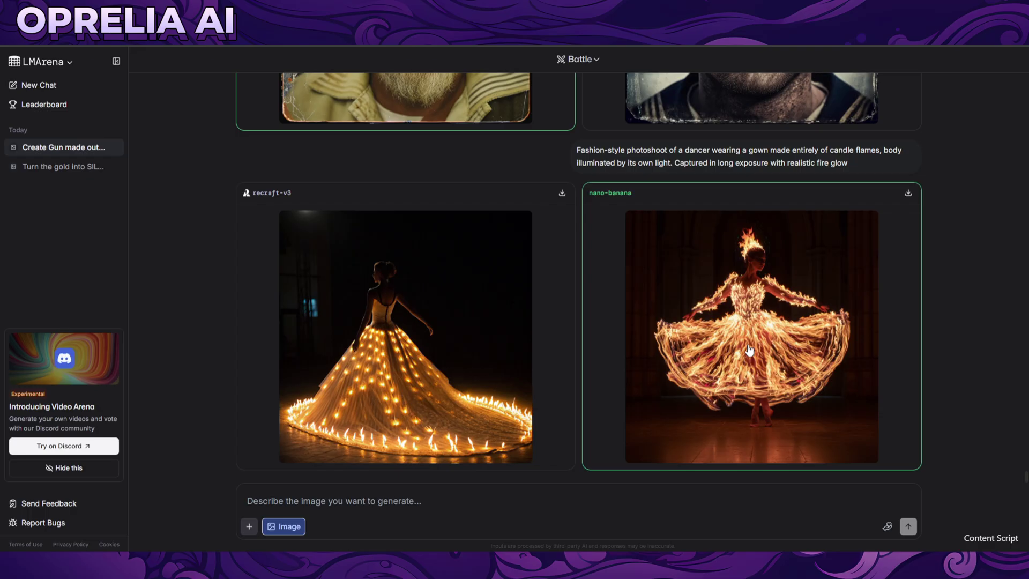
- Scroll back up the battle chat toward the 'Give this comic book colors' round
scroll(820, 300, up, 15)
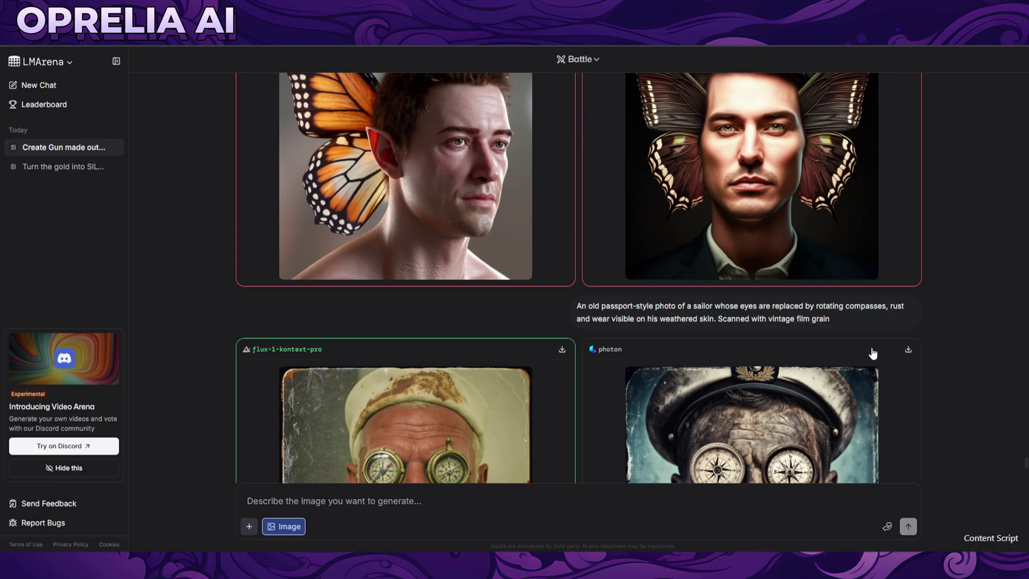
scroll(739, 319, up, 12)
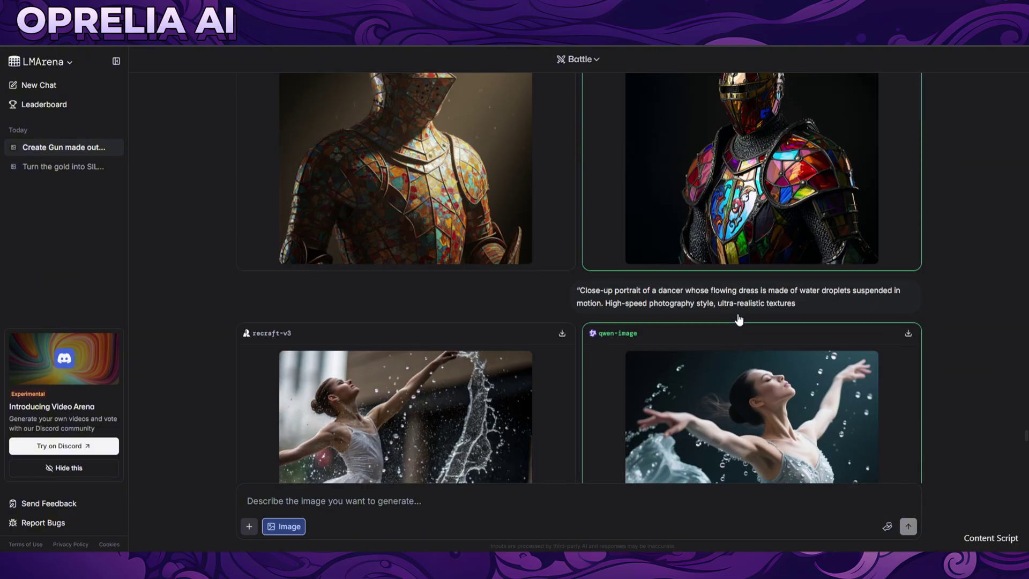
scroll(738, 315, up, 15)
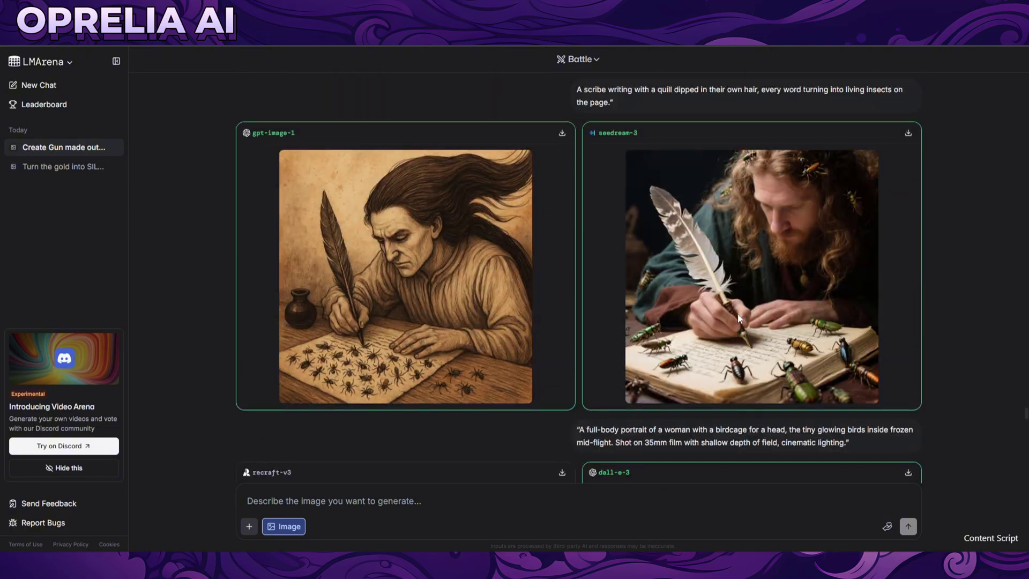
scroll(738, 315, up, 15)
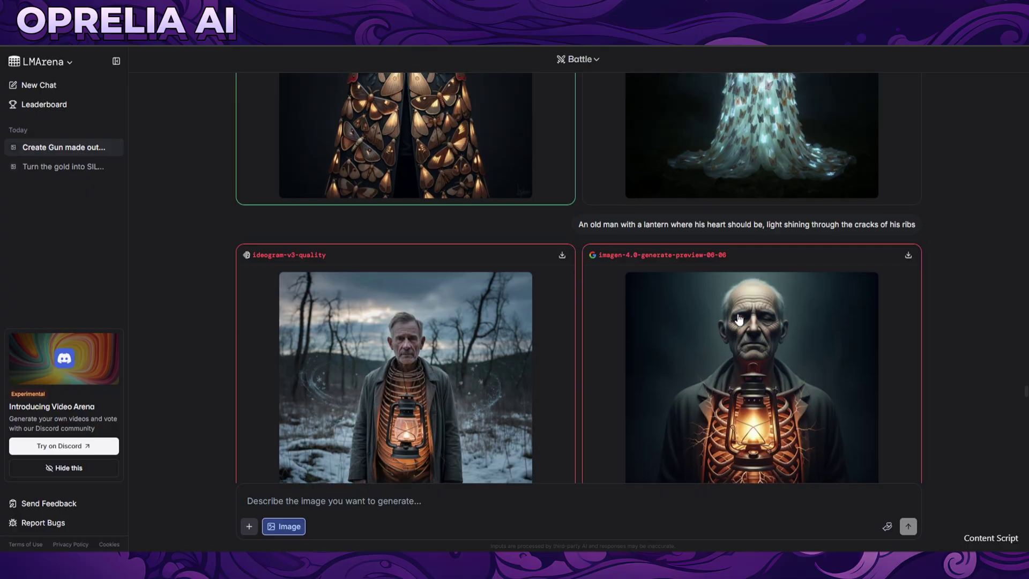
scroll(674, 300, up, 15)
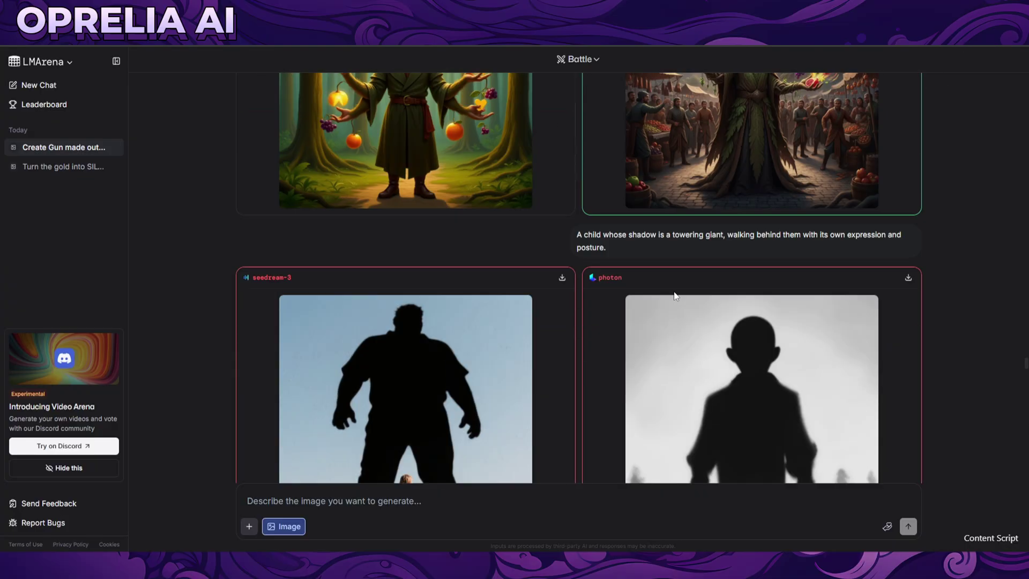
scroll(673, 296, up, 10)
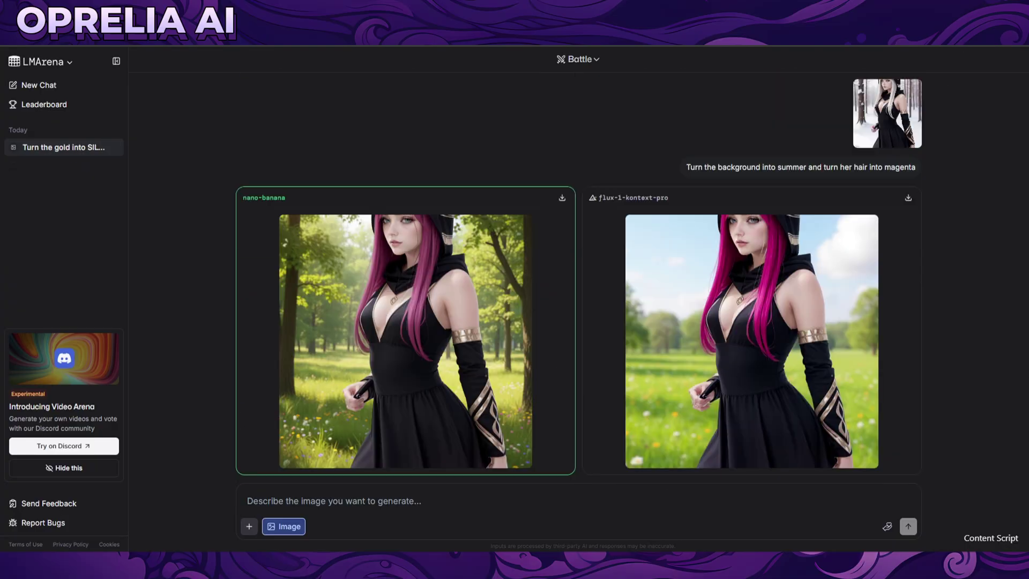
scroll(486, 379, up, 5)
scroll(643, 300, up, 10)
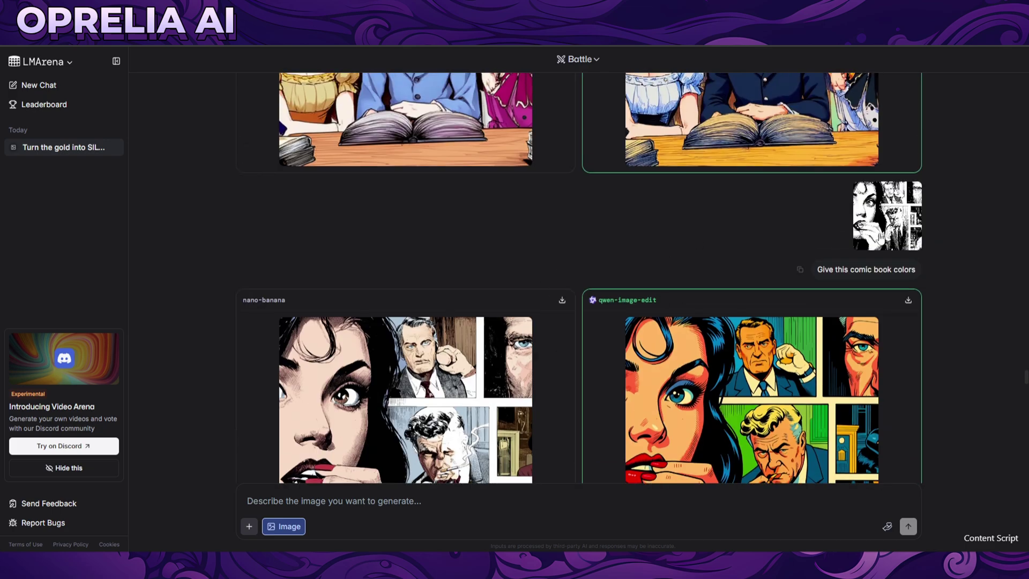